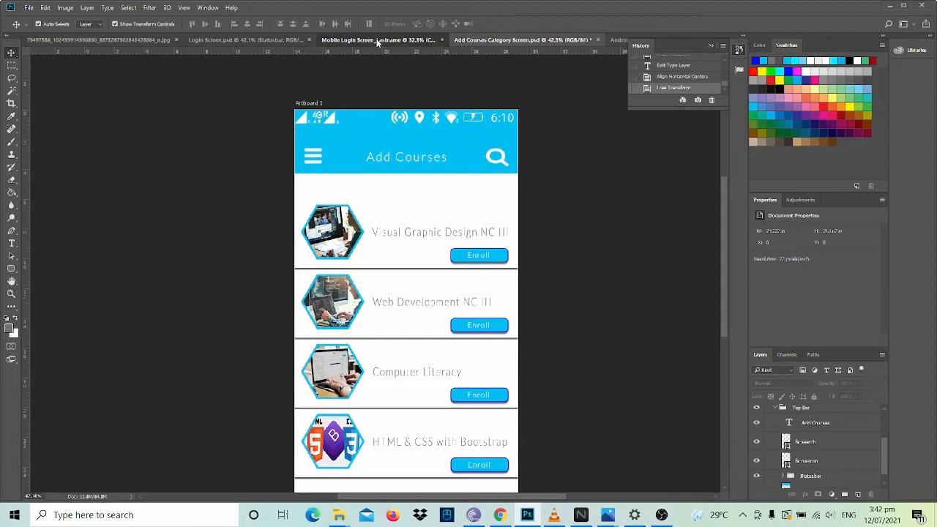
Examine the finished Mobile Login Screen design, clearing away the history list and the news notification.
left_click(377, 40)
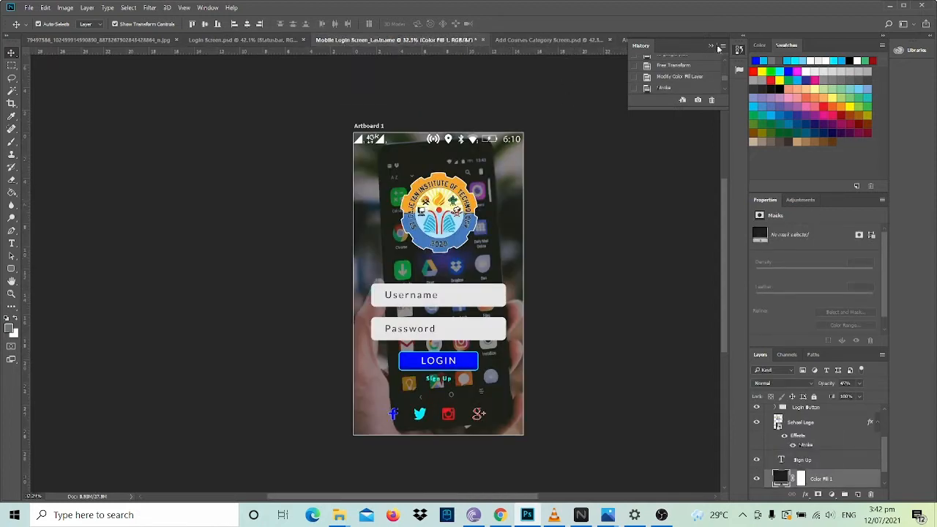
left_click(713, 45)
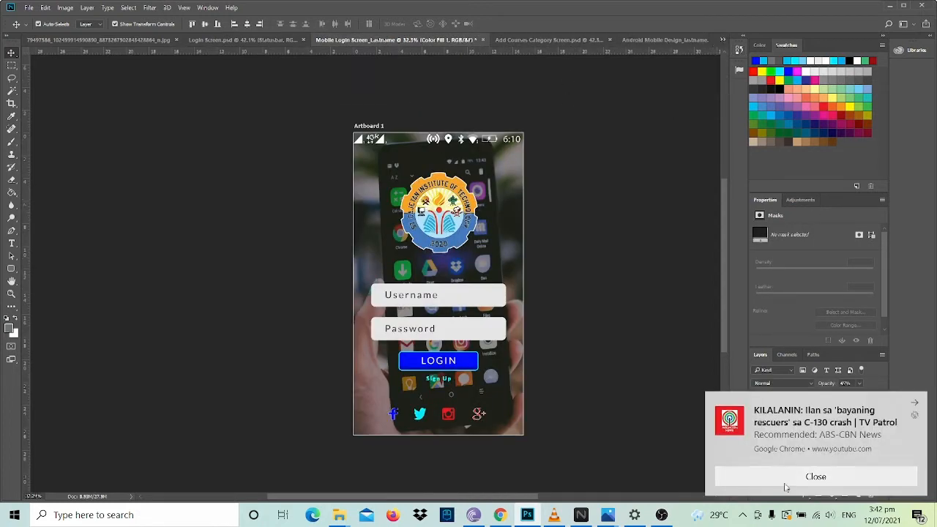
left_click(914, 402)
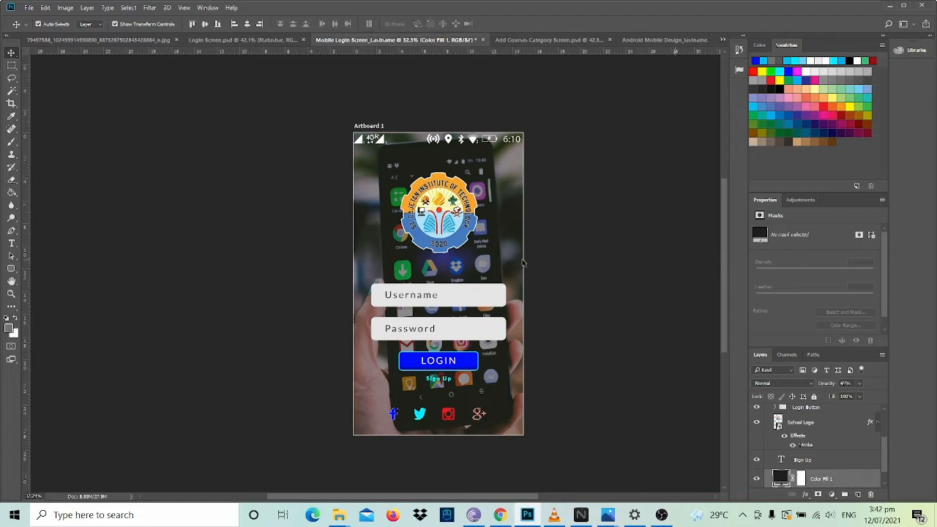
scroll(482, 294, "up", 2)
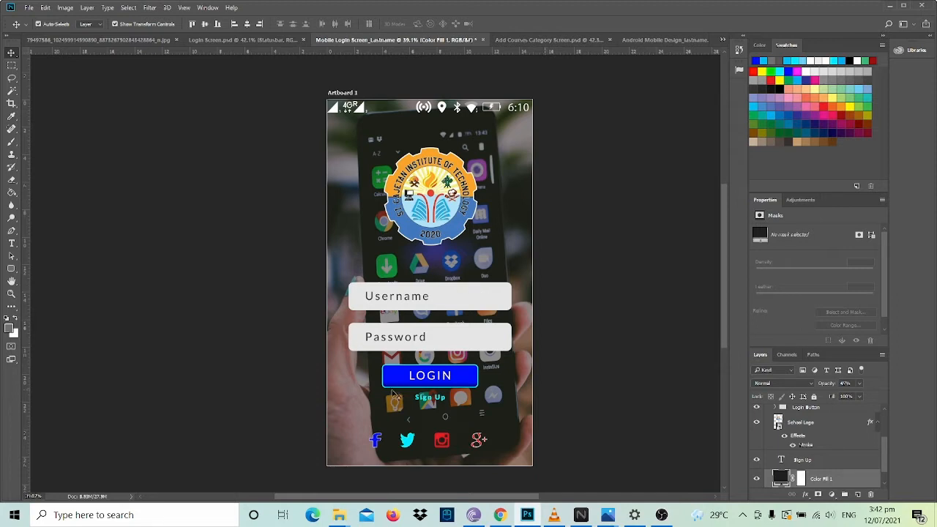
mouse_move(339, 517)
Examine the Add Courses Category Screen design from its header bar down to the last course entry.
left_click(542, 41)
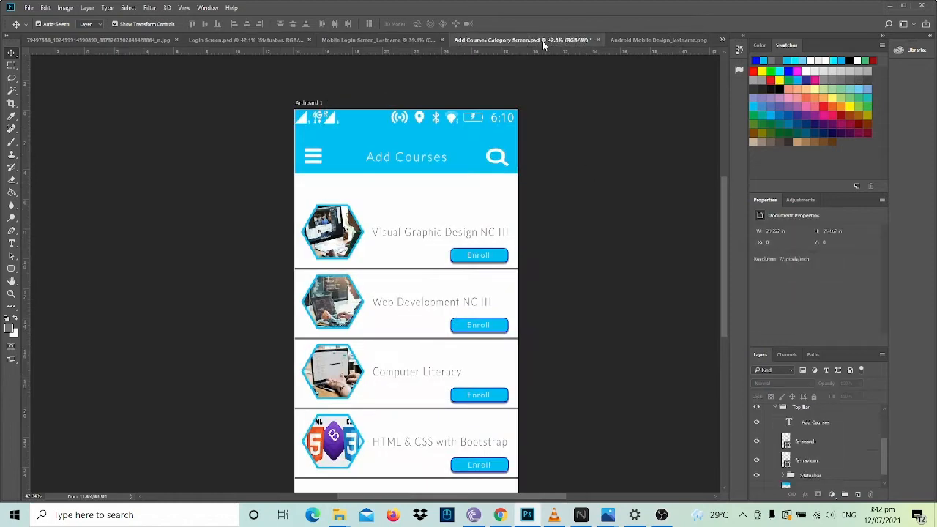
scroll(513, 289, "down", 2)
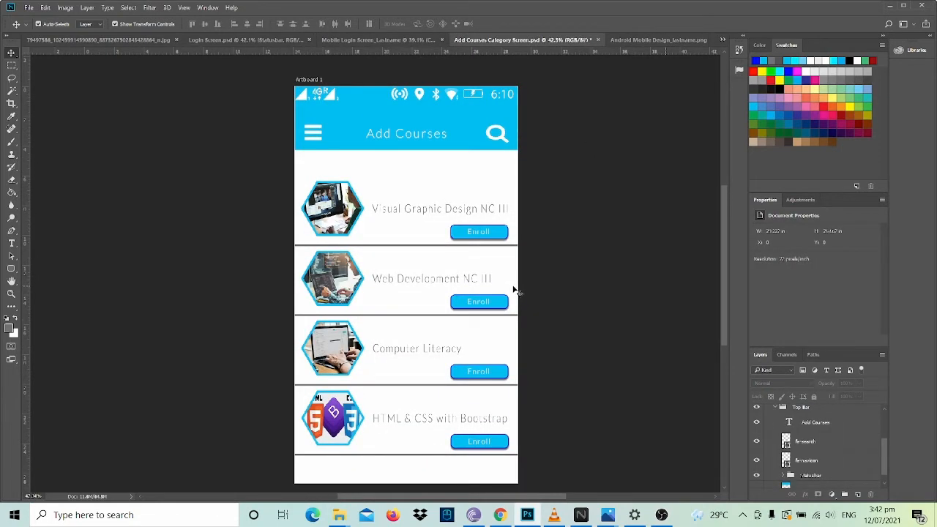
scroll(514, 291, "up", 3)
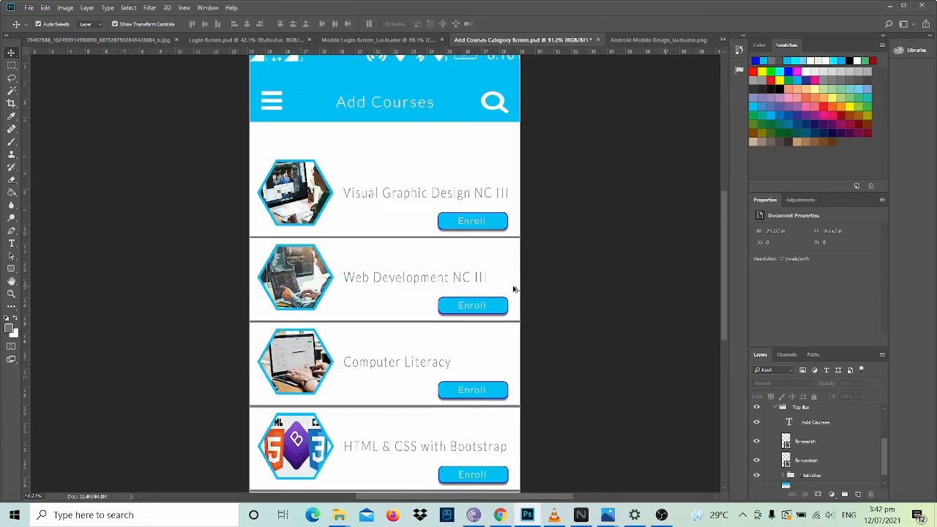
scroll(514, 290, "down", 3)
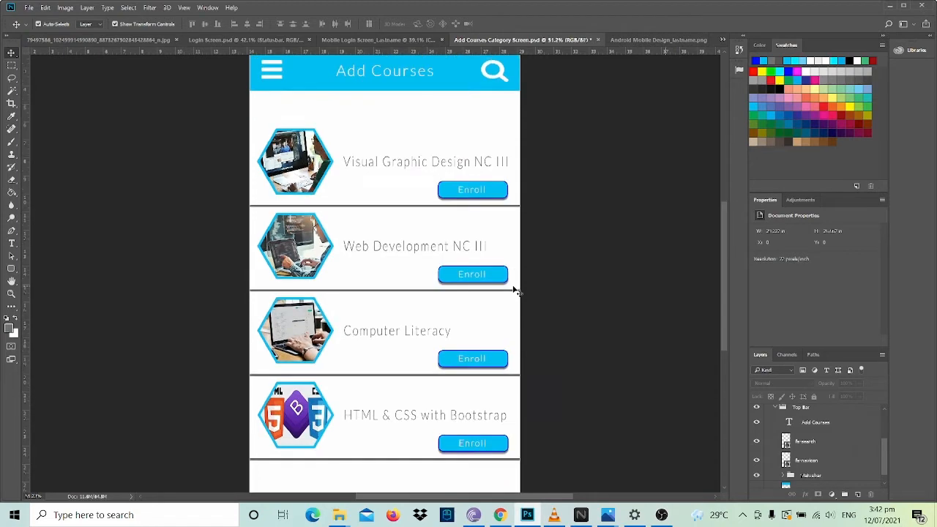
scroll(514, 291, "up", 3)
scroll(512, 288, "up", 2)
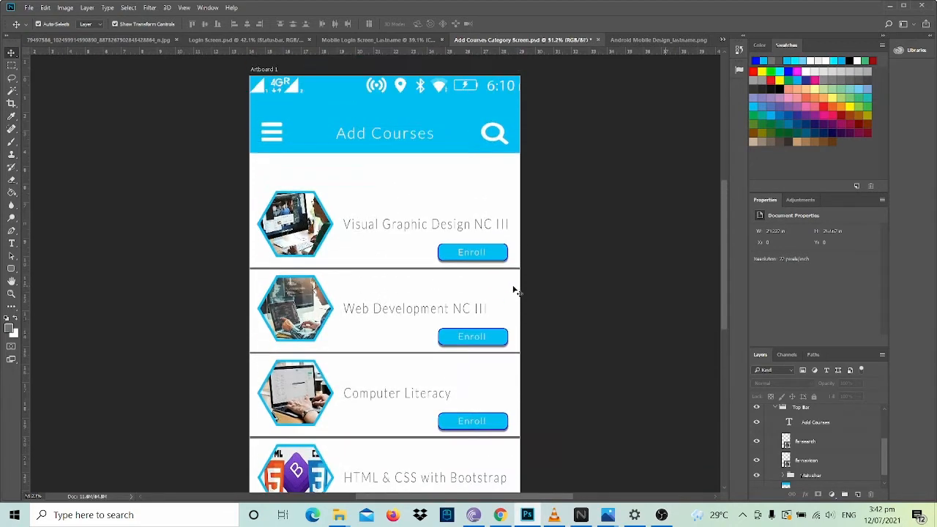
scroll(513, 288, "down", 4)
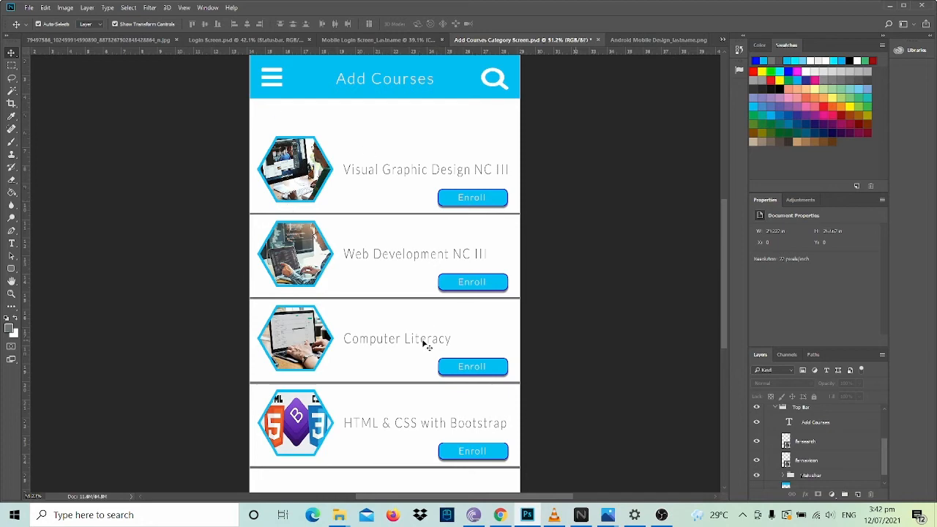
scroll(424, 344, "up", 3)
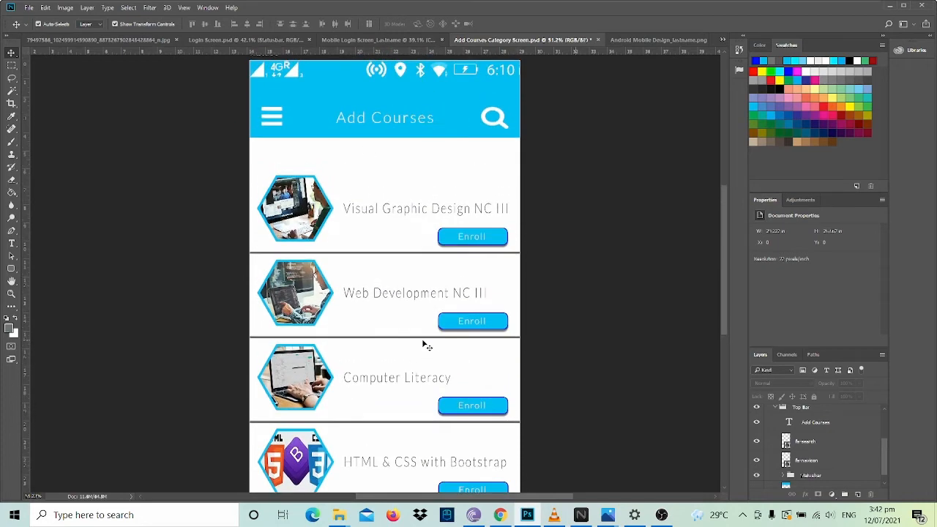
Compare the Mobile Login Screen with the full course list of the Add Courses Category Screen.
left_click(350, 41)
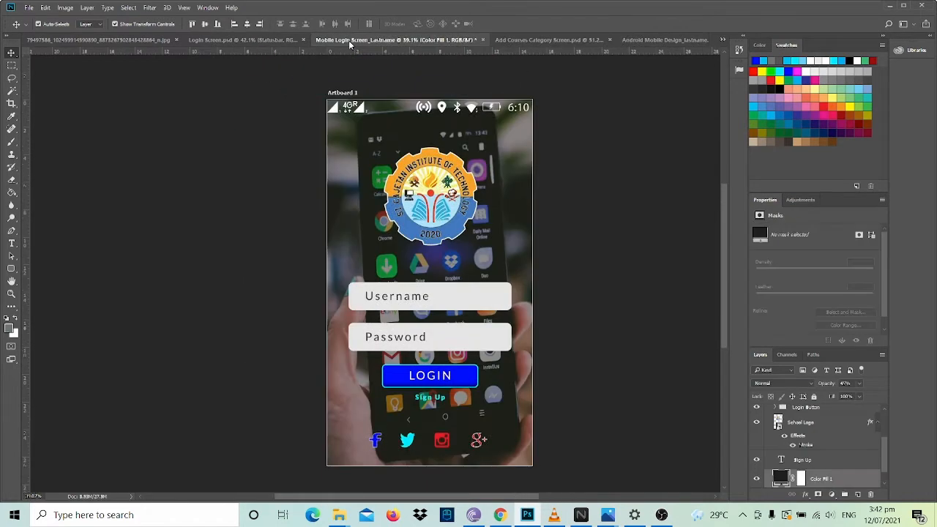
left_click(525, 39)
scroll(328, 324, "down", 1)
scroll(329, 325, "down", 2)
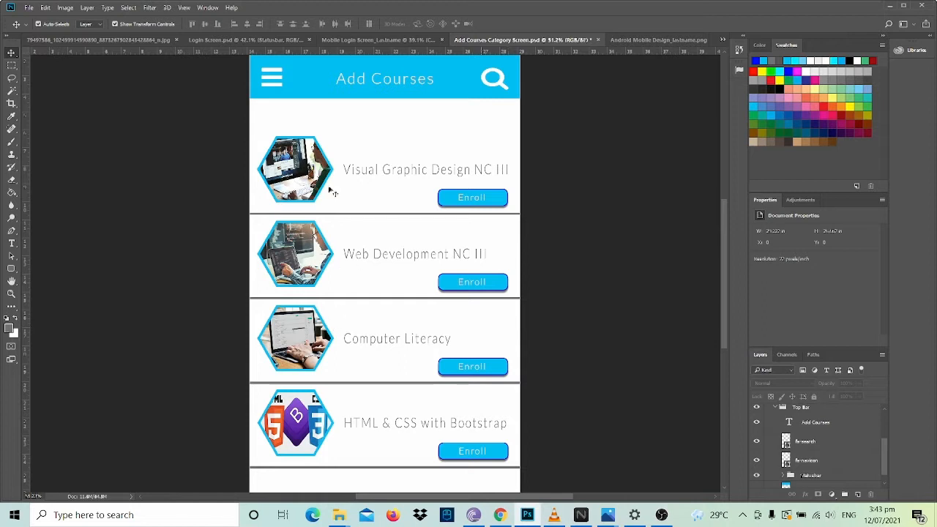
left_click(378, 40)
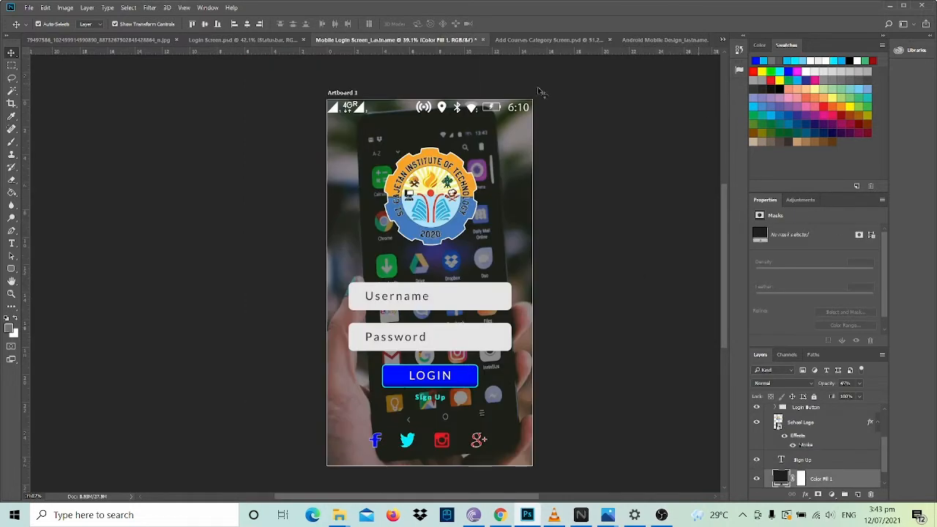
left_click(546, 39)
scroll(414, 173, "up", 1)
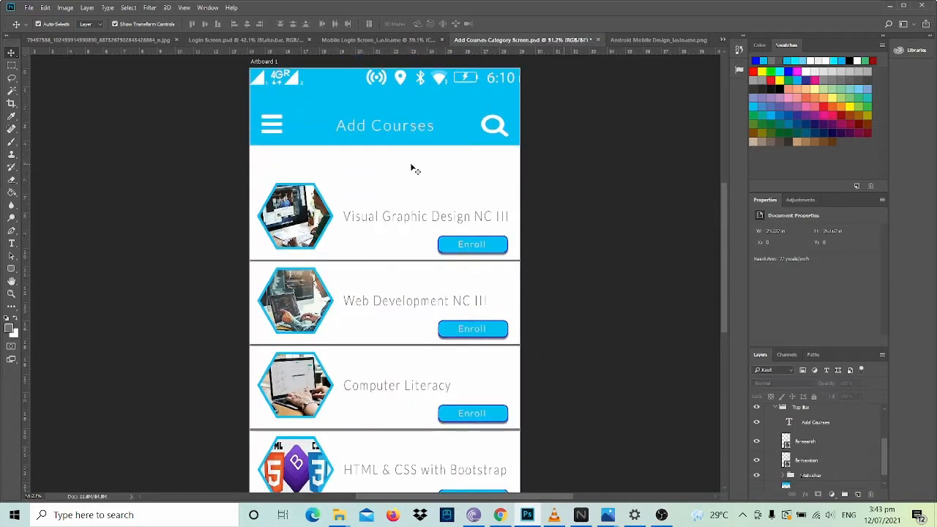
scroll(411, 168, "down", 5)
scroll(412, 168, "up", 4)
scroll(411, 168, "down", 4)
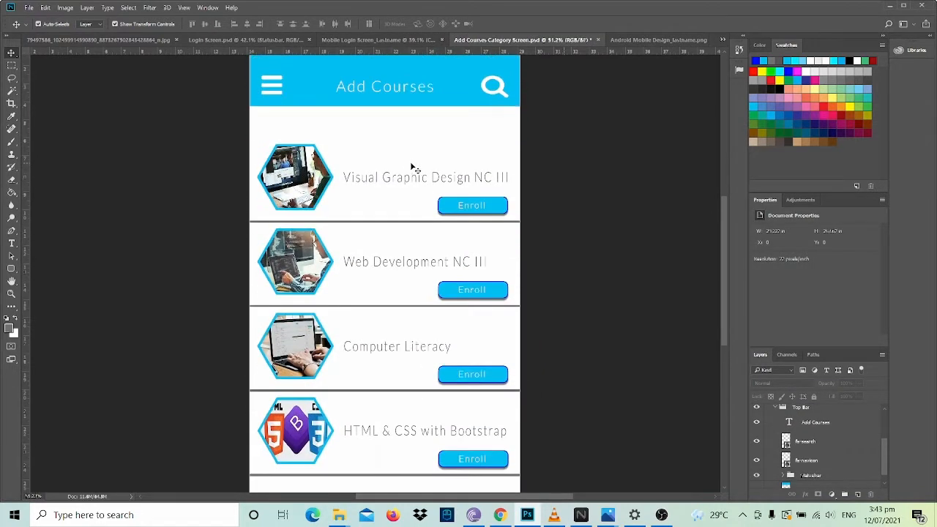
scroll(412, 169, "down", 1)
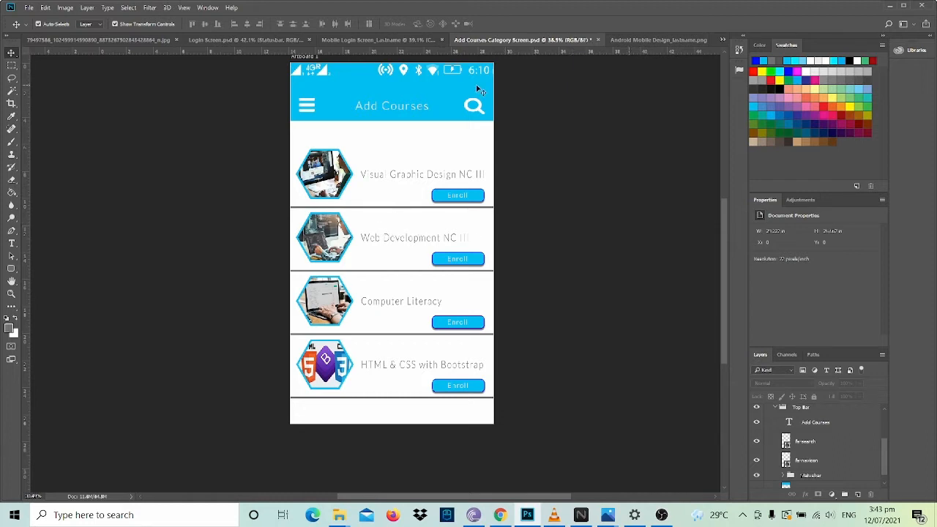
Create a 1080 x 1920 px document from the Android 1080p preset, named "Courses Mobile App_ Lastname".
left_click(29, 7)
mouse_move(45, 7)
left_click(48, 19)
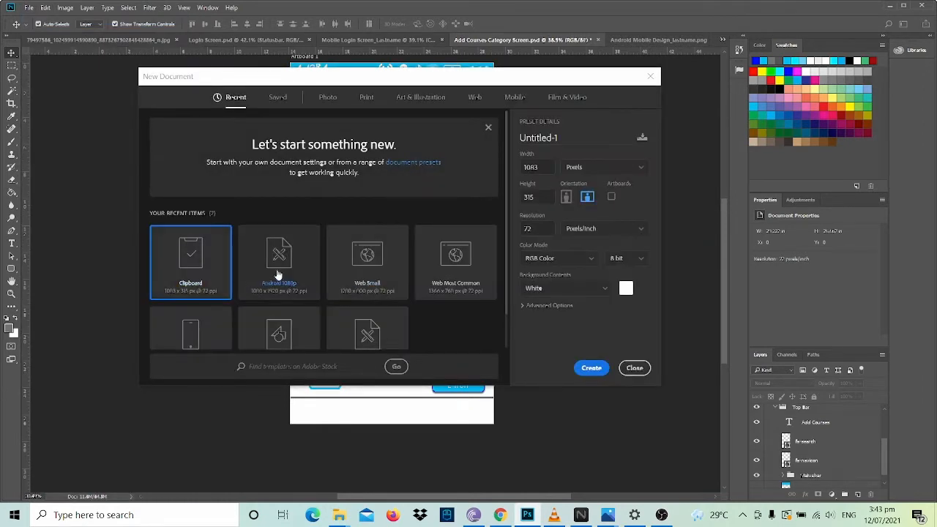
left_click(277, 270)
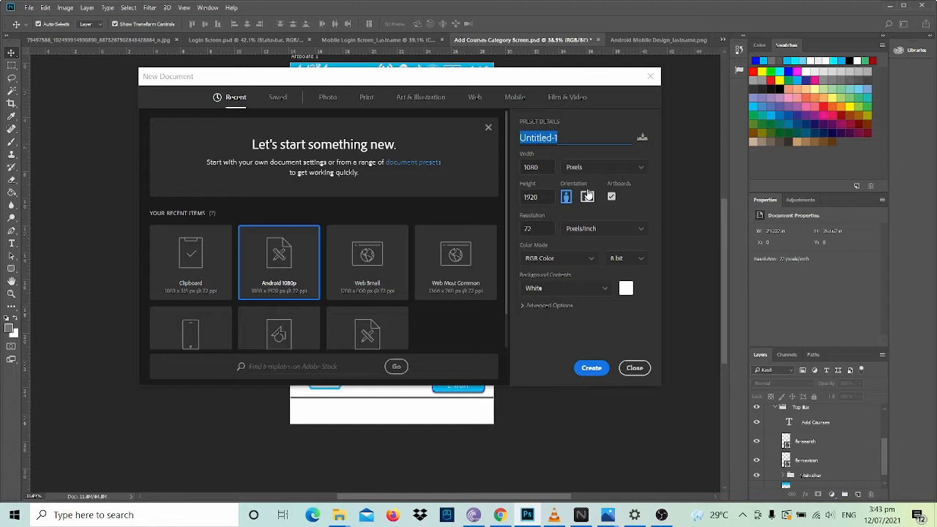
type("Cours")
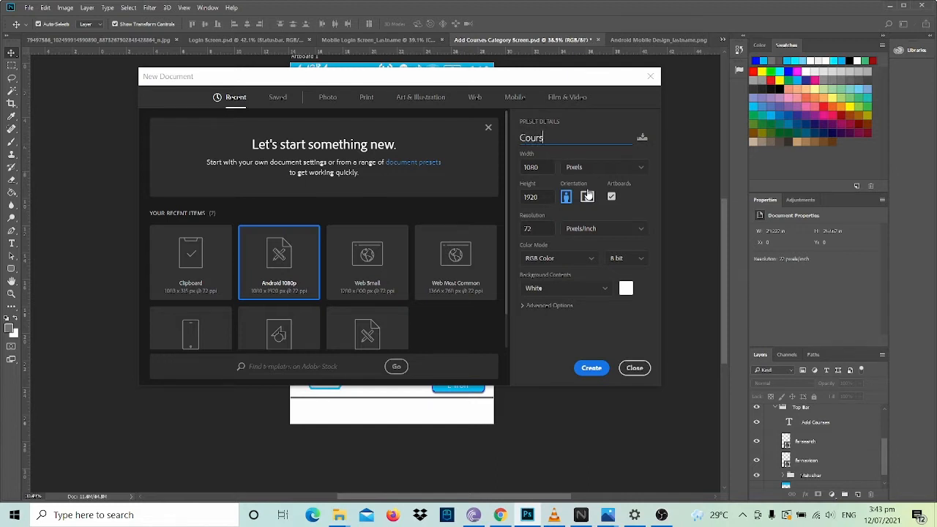
type("es Mobile App _")
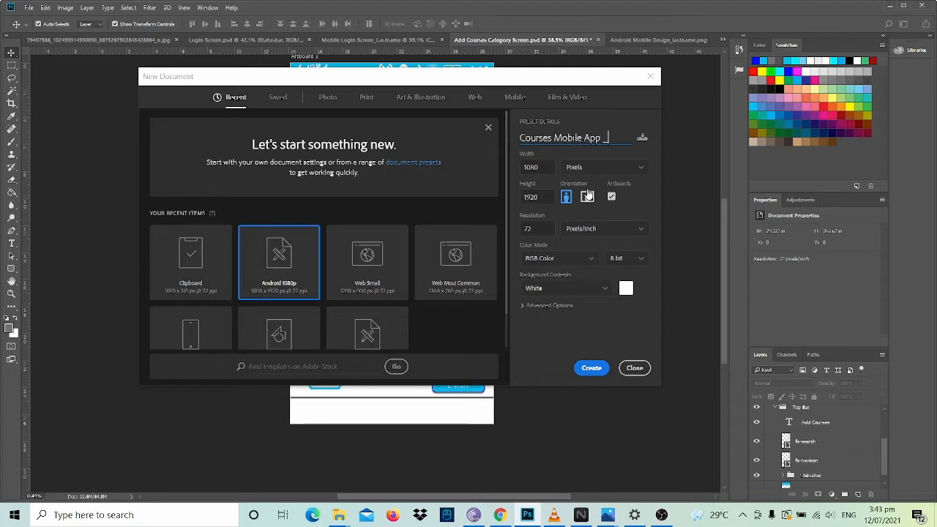
key("BackSpace")
key("BackSpace")
key("BackSpace")
type("_ Lastname")
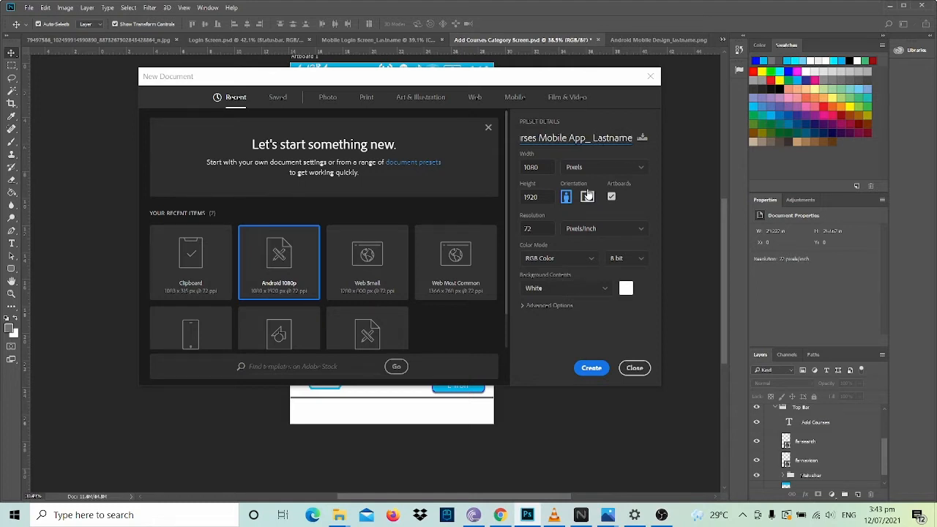
left_click(590, 368)
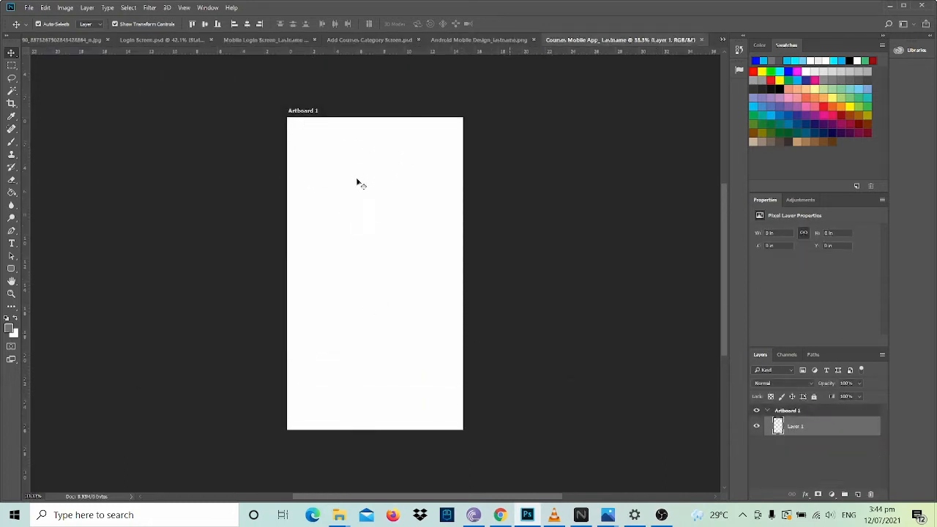
Review the Android Mobile Design, Mobile Login Screen and Add Courses Category Screen as references, ending on the new blank document.
scroll(360, 182, "up", 1)
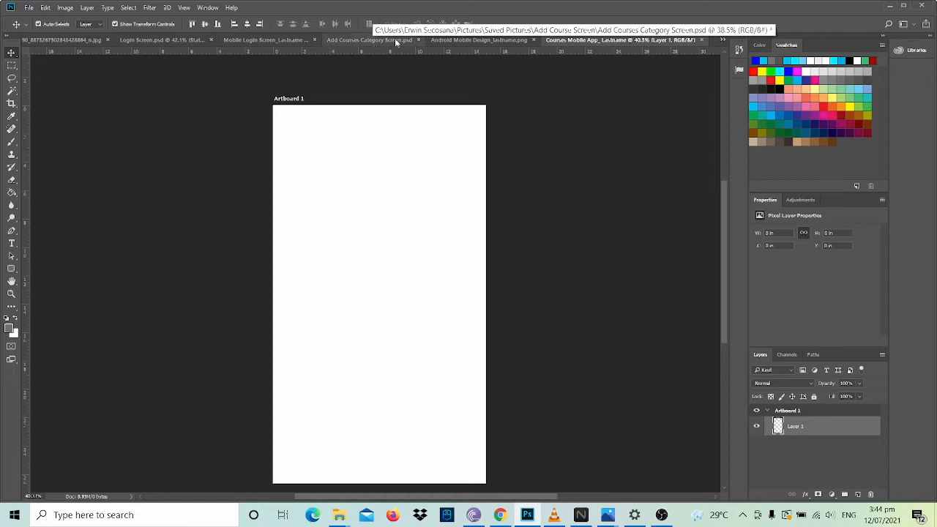
left_click(455, 40)
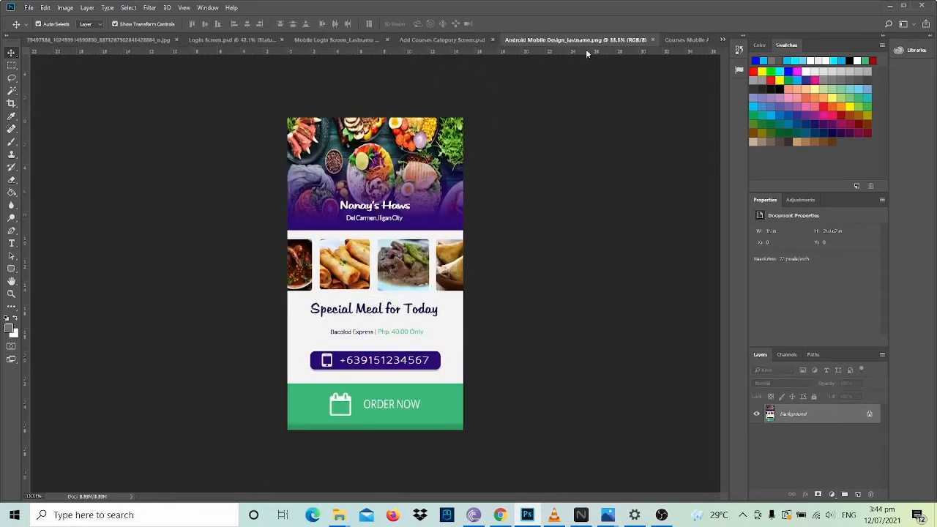
left_click(440, 39)
left_click(363, 40)
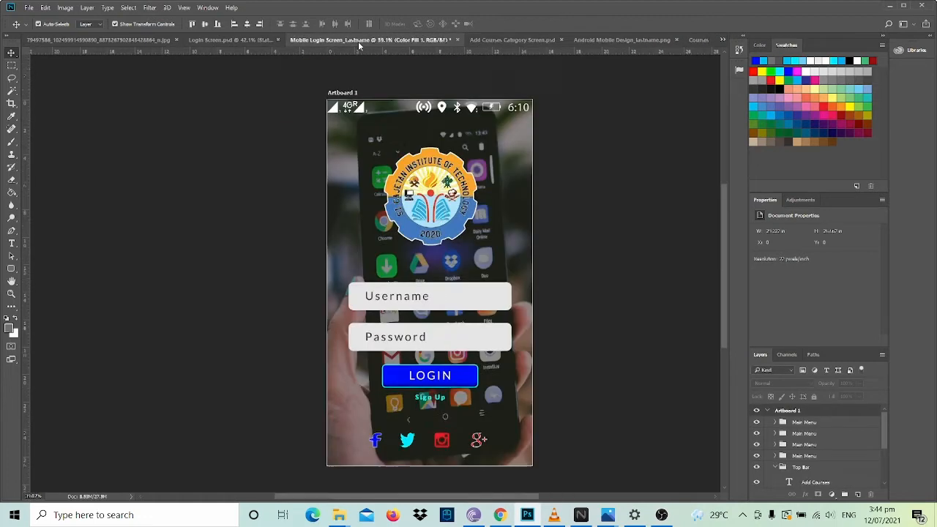
left_click(482, 40)
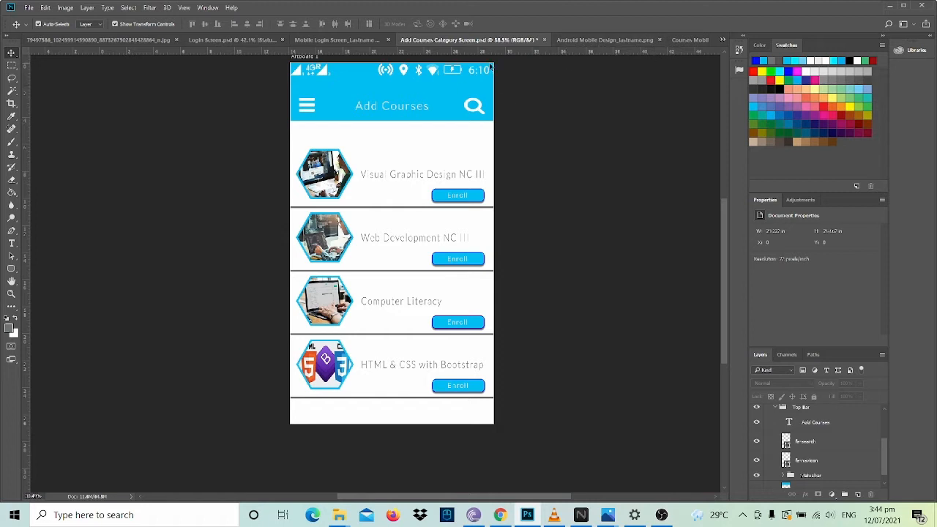
left_click(691, 39)
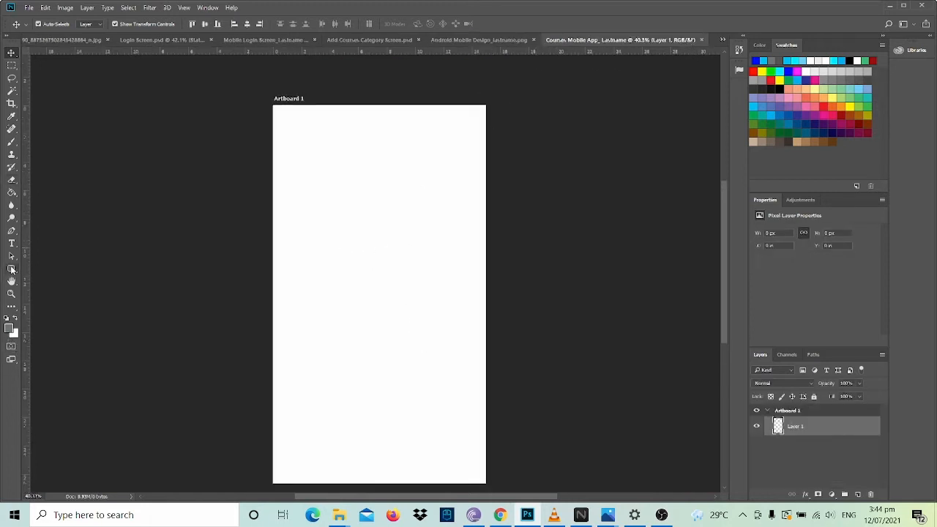
Draw a rectangle about 1245 x 375 px across the artboard's upper edge and fill it with the recently used light blue.
left_click_drag(11, 269, 48, 270)
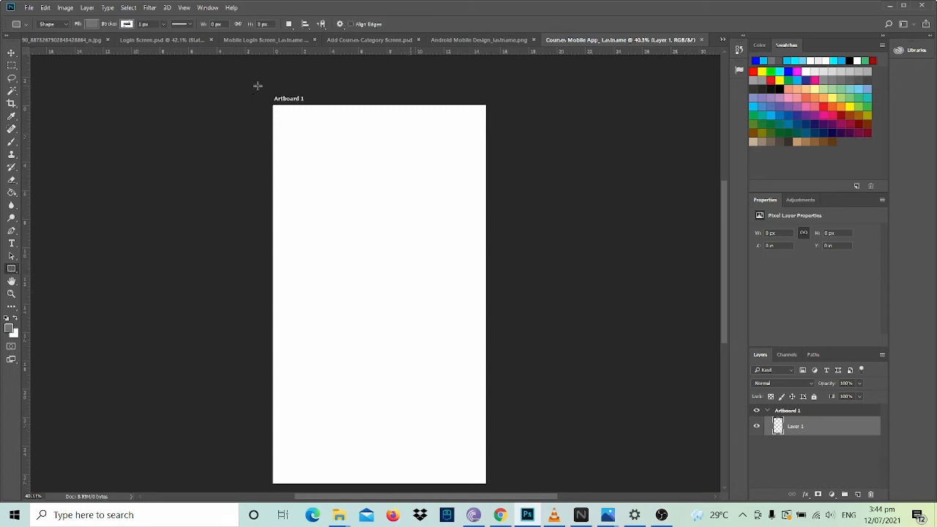
left_click_drag(258, 85, 502, 159)
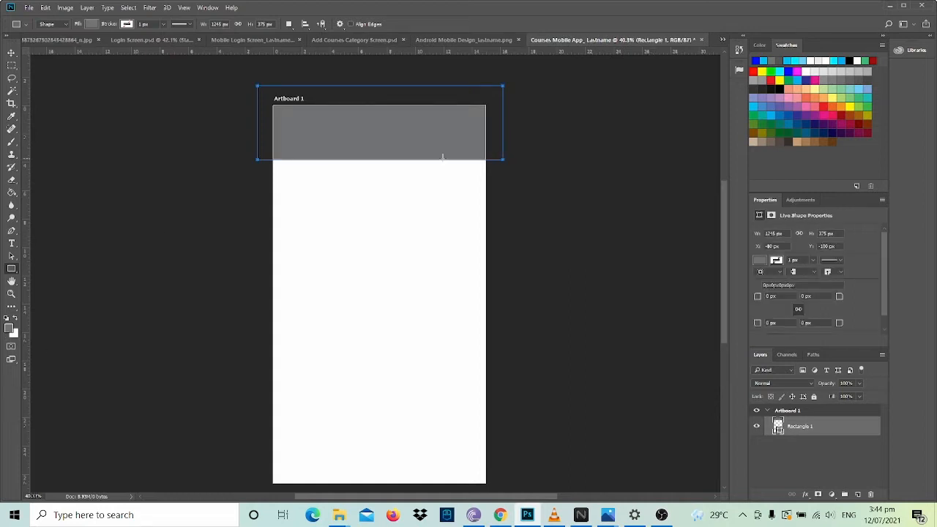
left_click(759, 262)
left_click(758, 262)
left_click(764, 60)
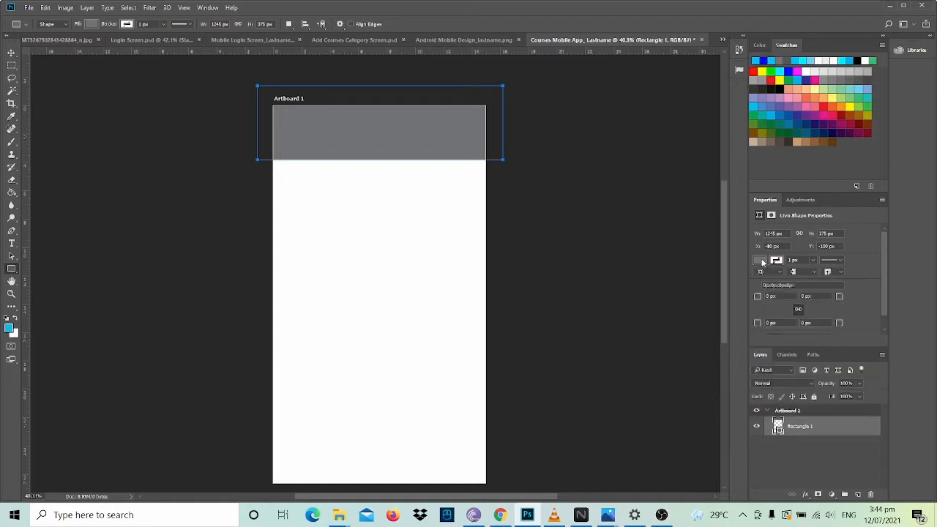
left_click(760, 262)
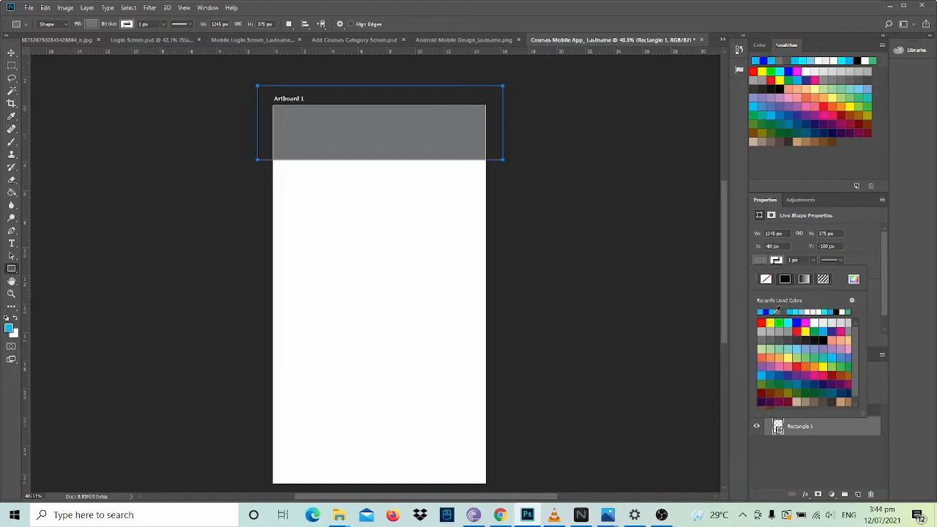
left_click(776, 311)
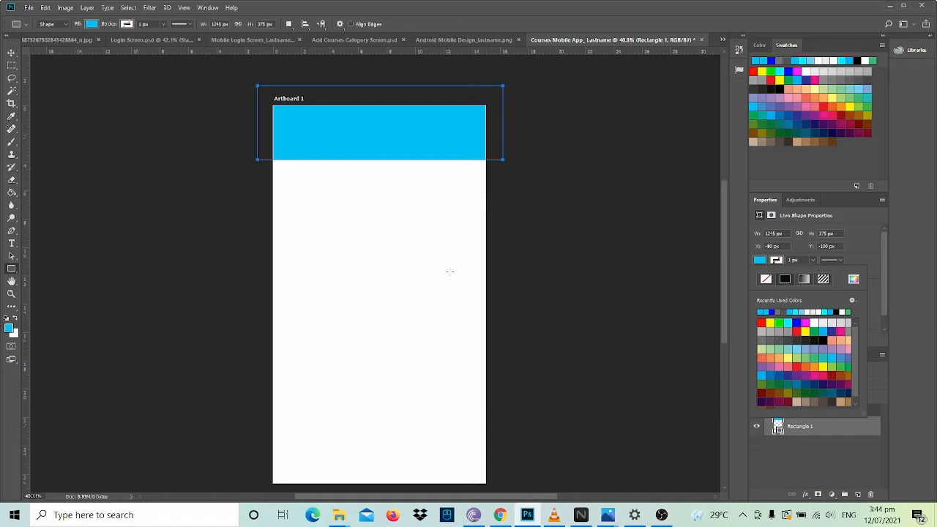
Stretch the blue header rectangle's lower edge down to a height of about 385 px.
left_click(11, 53)
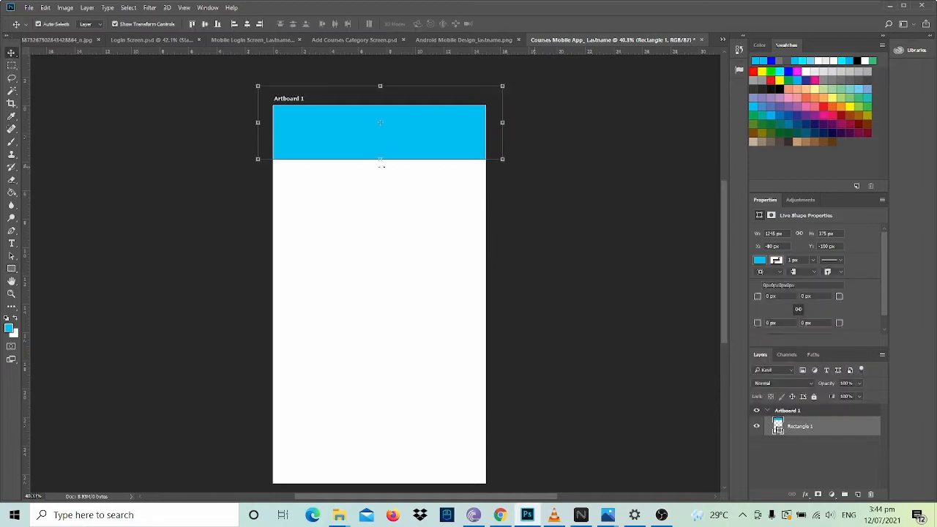
left_click_drag(380, 159, 380, 161)
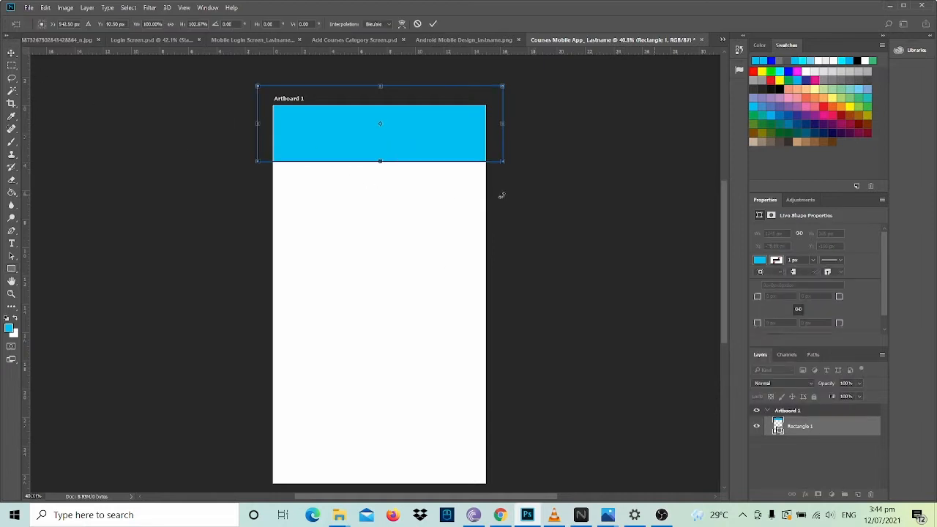
key("Return")
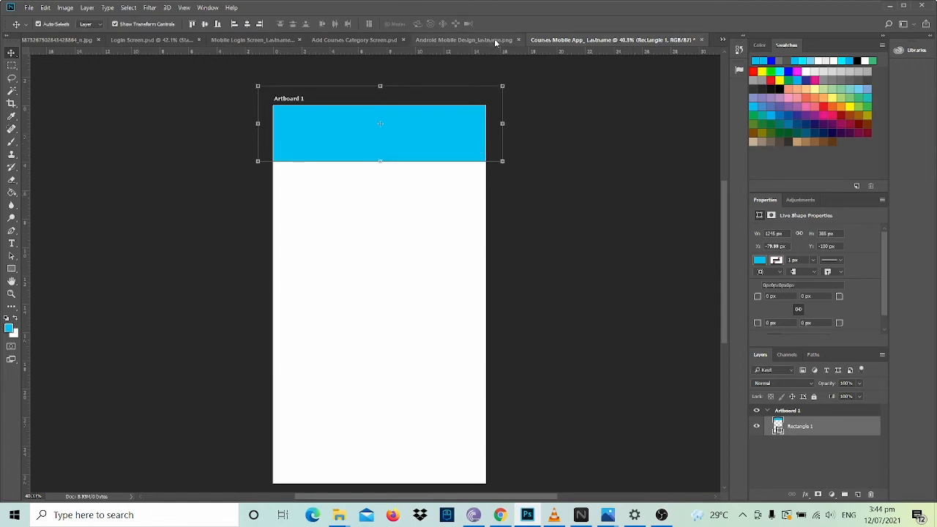
Close the Android Mobile Design image and copy the Statusbar group from the Add Courses Category Screen onto the new document's header.
left_click(518, 40)
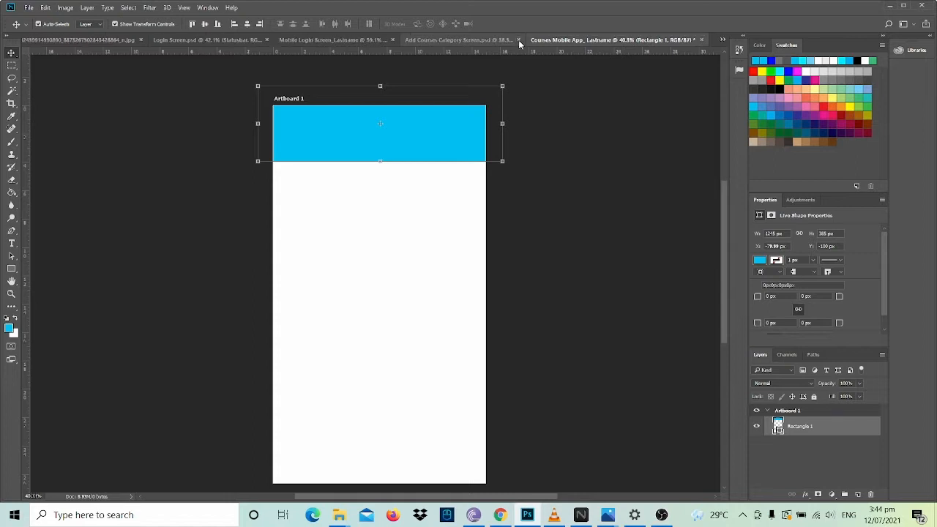
left_click(446, 41)
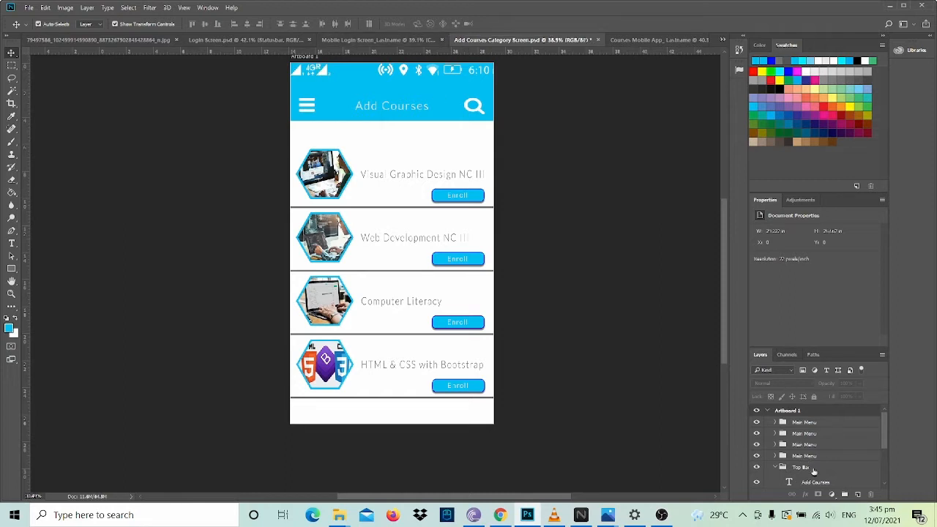
scroll(816, 472, "down", 3)
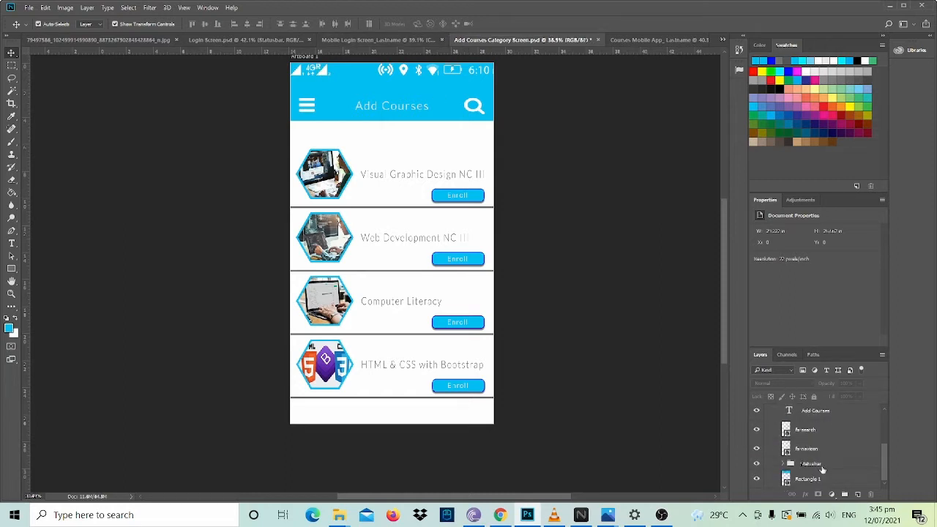
left_click(786, 464)
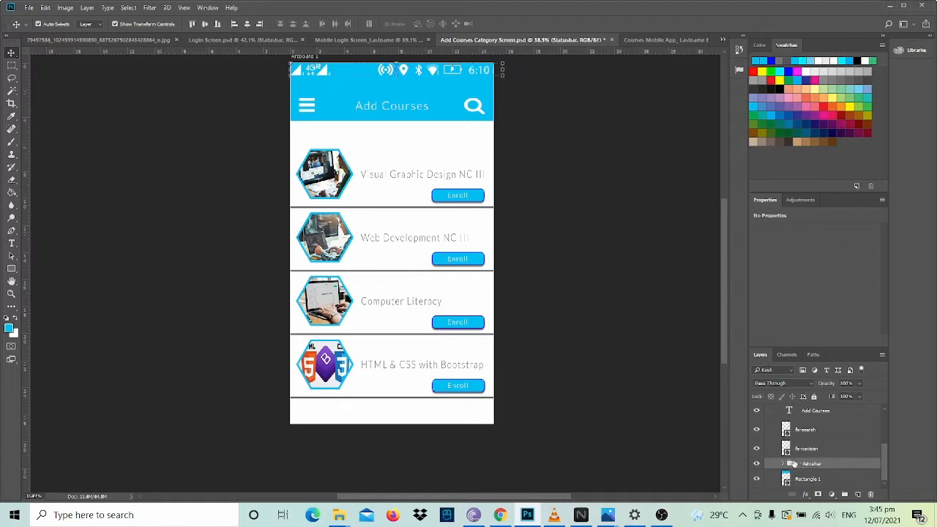
left_click_drag(793, 465, 334, 109)
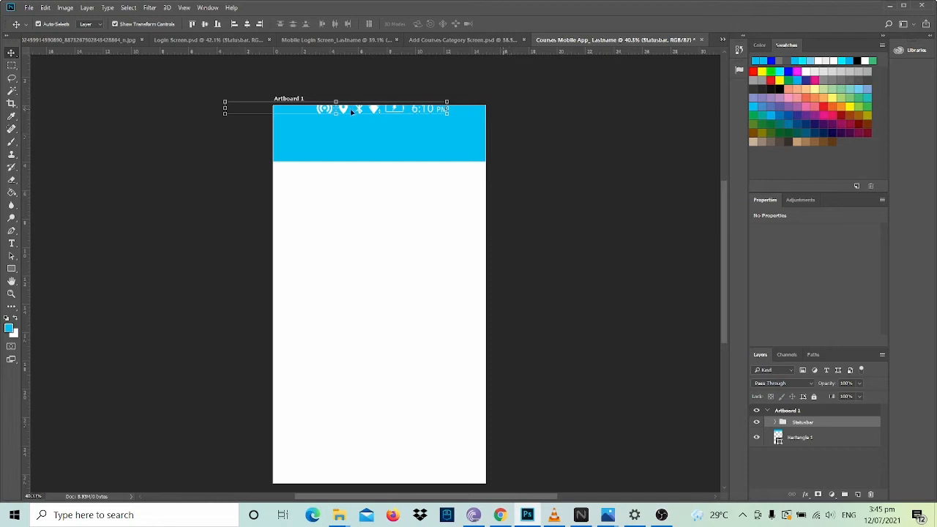
Nudge the Statusbar group down inside the blue header and rightward until its time display nears the artboard's right edge.
key("Down")
key("Down")
key("Down")
key("Down")
key("Down")
key("Down")
key("Down")
key("Down")
key("Down")
key("Down")
key("Down")
key("Down")
key("Down")
key("Down")
key("Down")
key("Down")
key("Down")
key("Down")
key("Down")
key("Down")
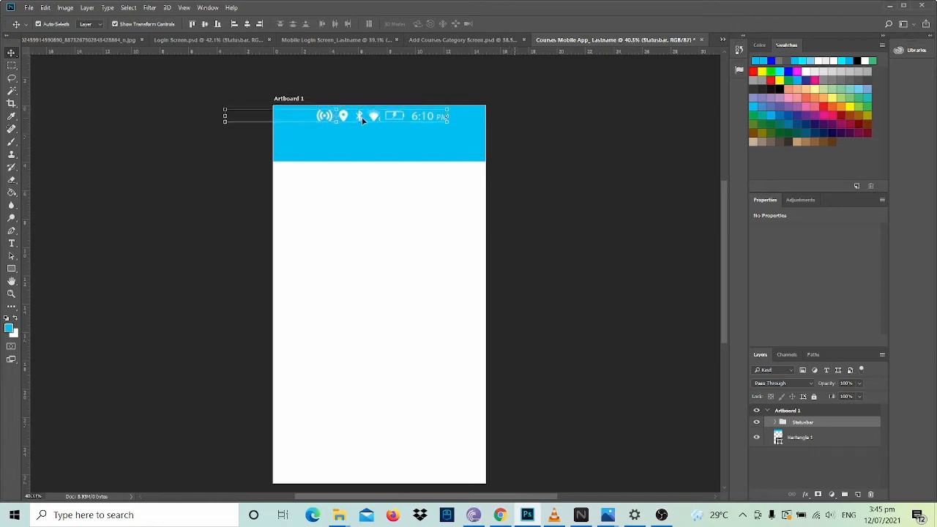
key("Right")
key("Right")
key("Right")
key("Right")
key("Right")
key("Right")
key("Right")
key("Right")
key("Right")
key("Right")
key("Right")
key("Right")
key("Right")
key("Right")
key("Right")
key("Right")
key("Right")
key("Right")
key("Right")
key("Right")
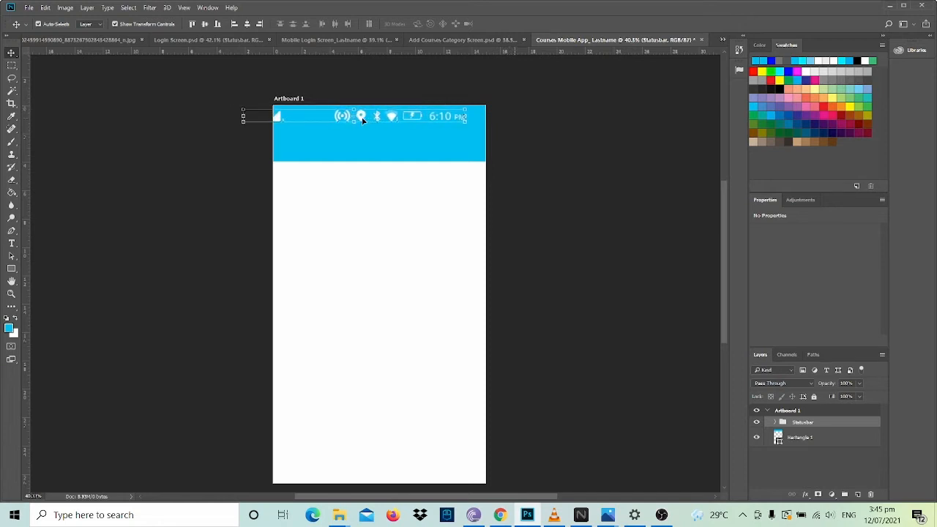
key("Right")
key("Right")
key("Right")
key("Right")
key("Right")
key("Right")
key("Right")
key("Right")
key("Right")
key("Right")
key("Right")
key("Right")
key("Right")
key("Right")
key("Right")
key("Right")
key("Right")
key("Right")
key("Right")
key("Right")
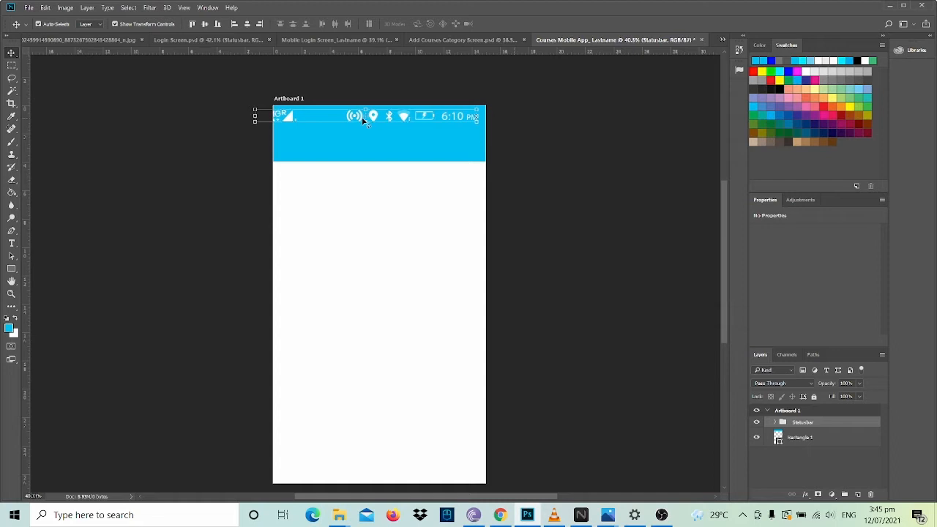
left_click(278, 125)
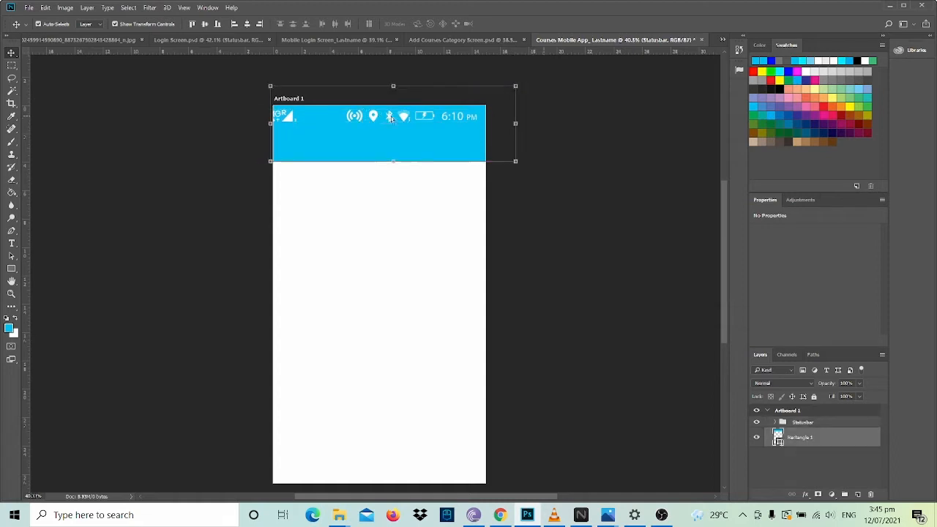
key("shift+Left")
key("shift+Left")
key("shift+Left")
key("shift+Left")
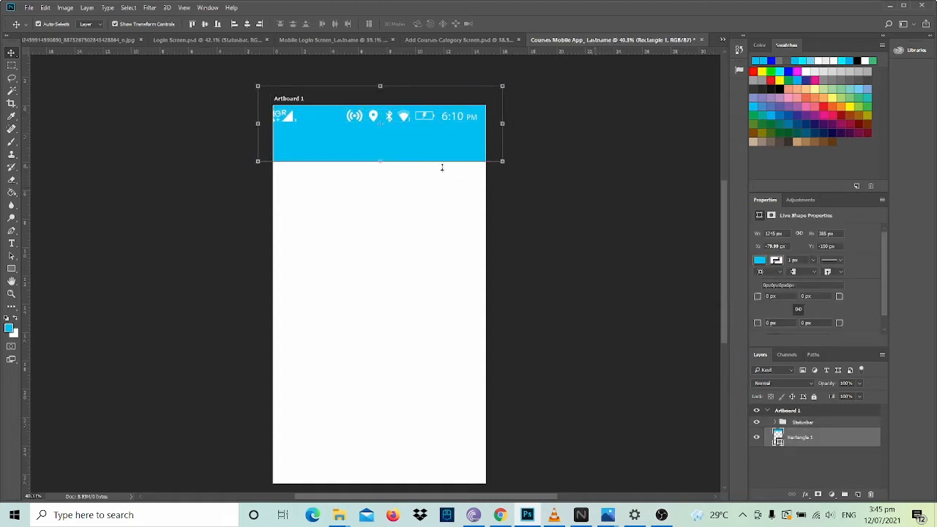
Move the Statusbar group further right until its first signal icon sits just inside the artboard's left edge.
left_click(808, 422)
key("shift+Right")
key("shift+Right")
key("shift+Right")
key("shift+Right")
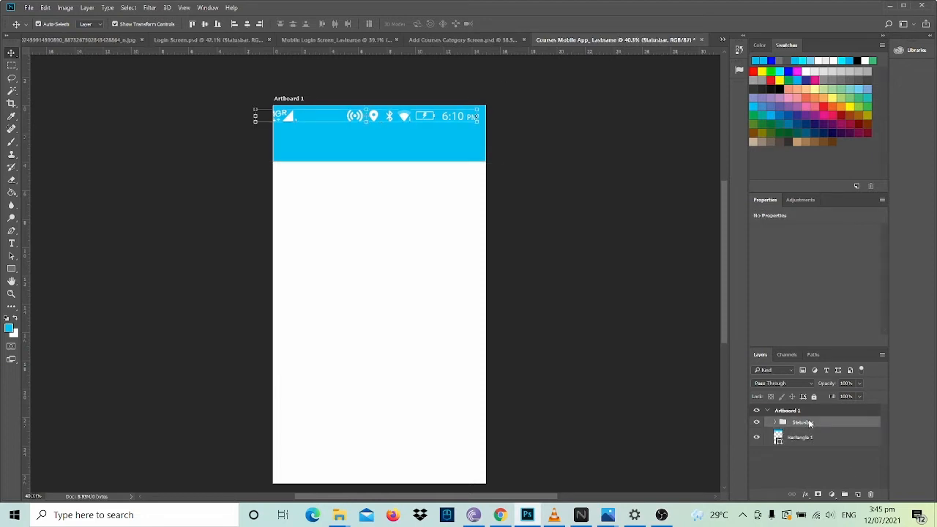
key("shift+Right")
key("shift+Right")
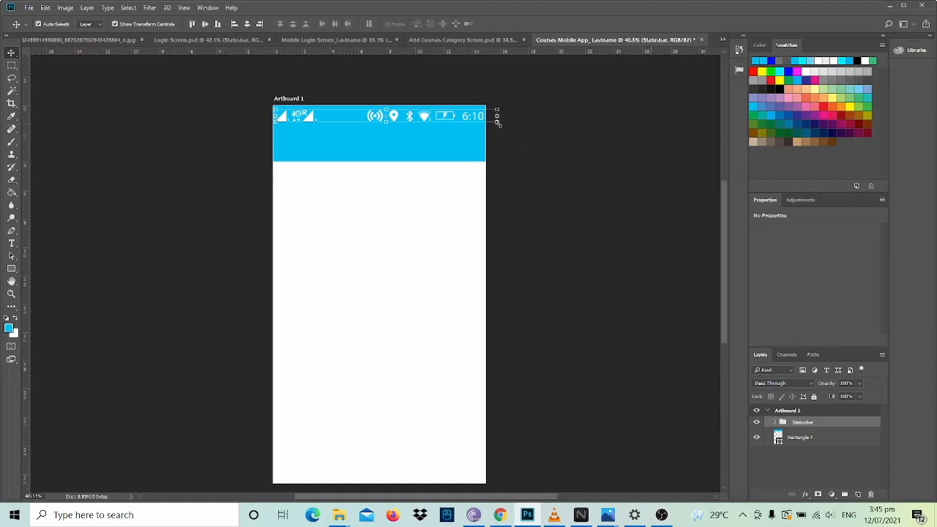
Scale the Statusbar group to about 94.95% width and 73.92% height so it fits the artboard's width.
left_click_drag(495, 122, 486, 123)
left_click_drag(380, 123, 380, 120)
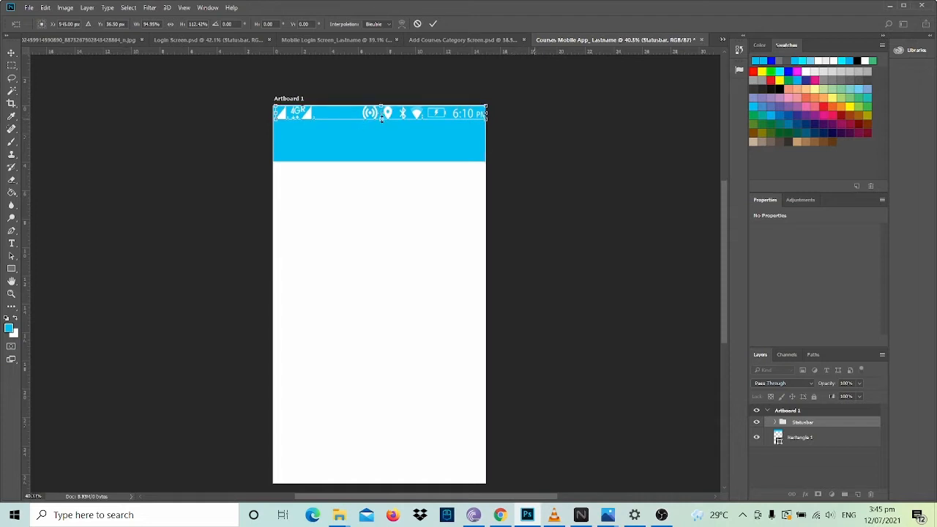
left_click_drag(381, 117, 381, 115)
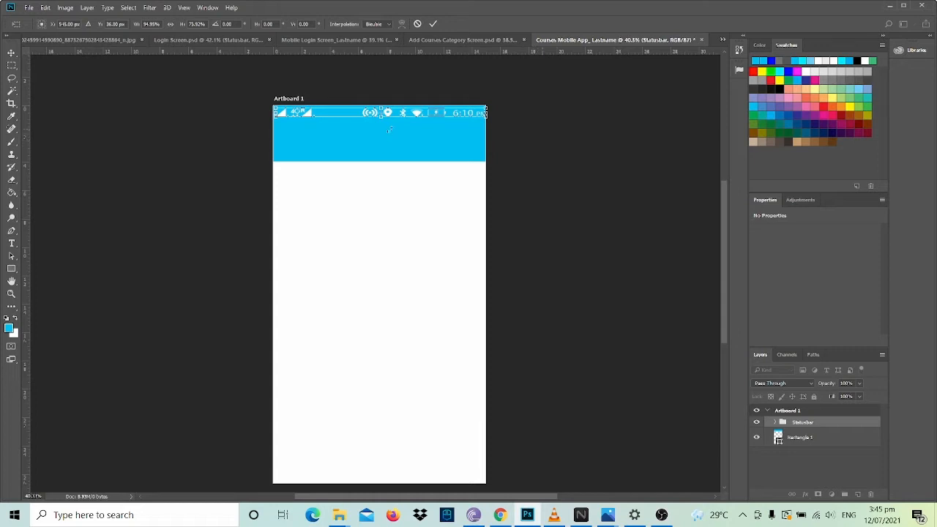
scroll(434, 136, "up", 3)
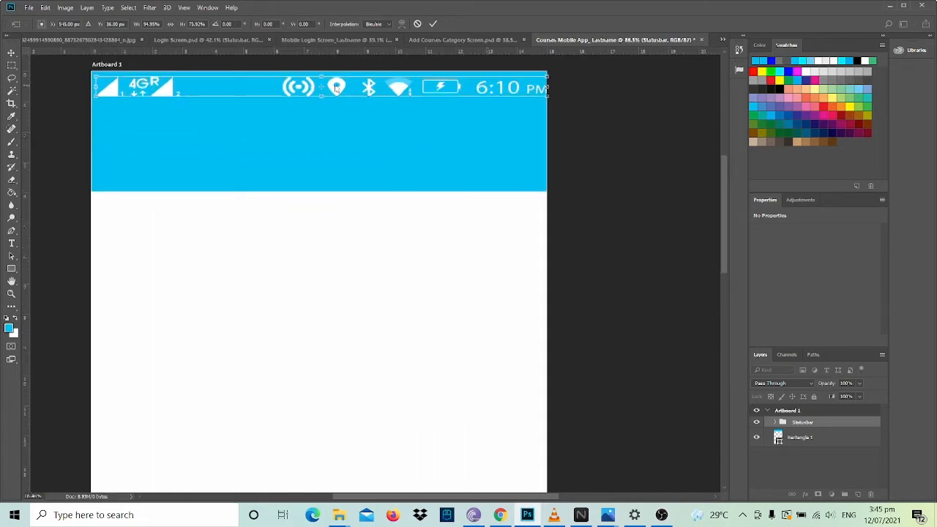
key("Return")
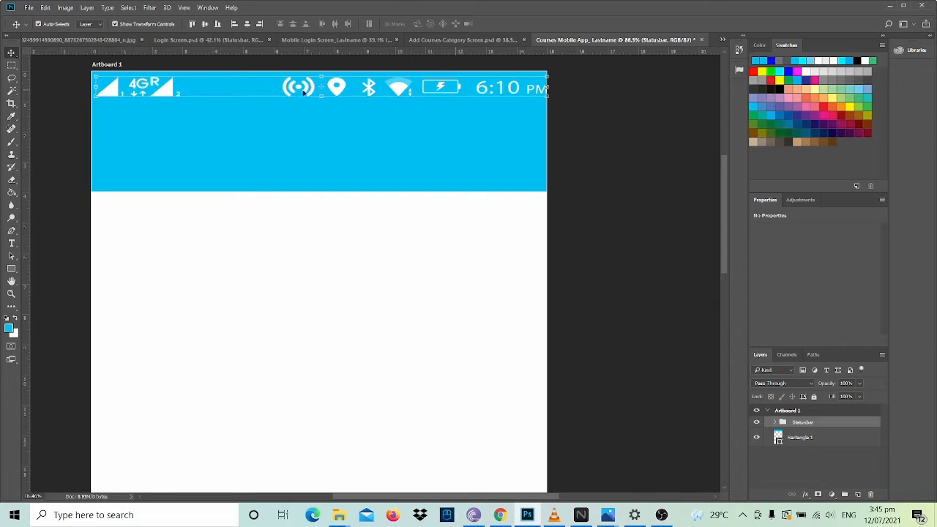
Nudge the Statusbar group up closer to the artboard's upper edge.
left_click(296, 91)
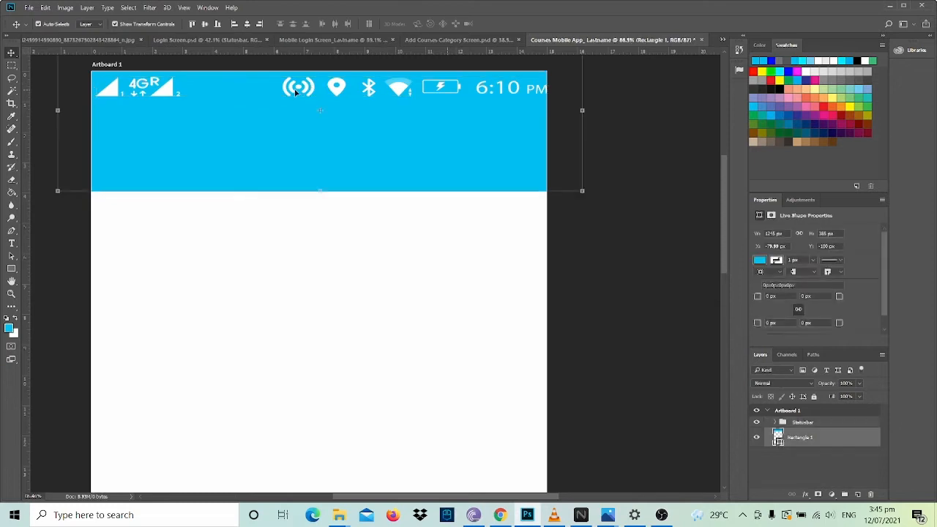
left_click(813, 427)
key("Up")
key("Up")
key("Up")
key("Up")
key("Up")
key("Up")
key("Up")
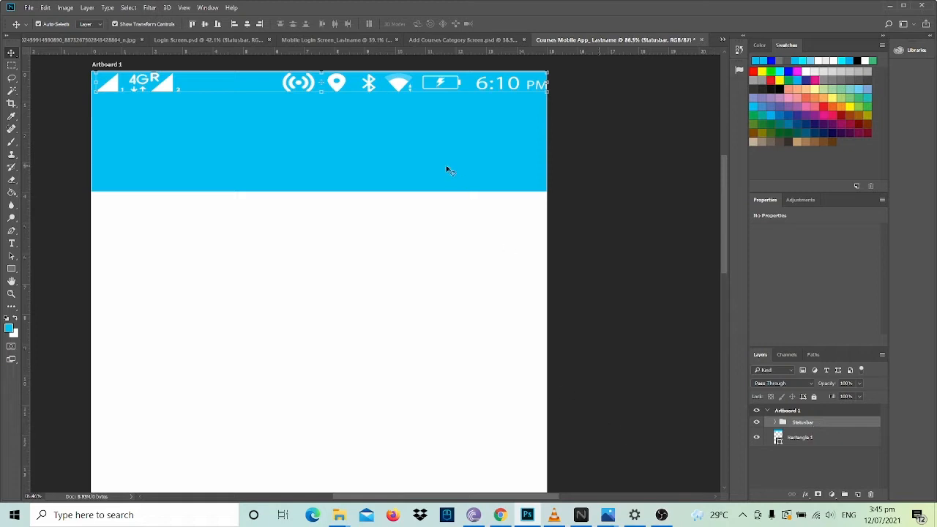
Extend the blue header rectangle to a height of about 412 px and stretch its right side to 100.64% width.
left_click(794, 439)
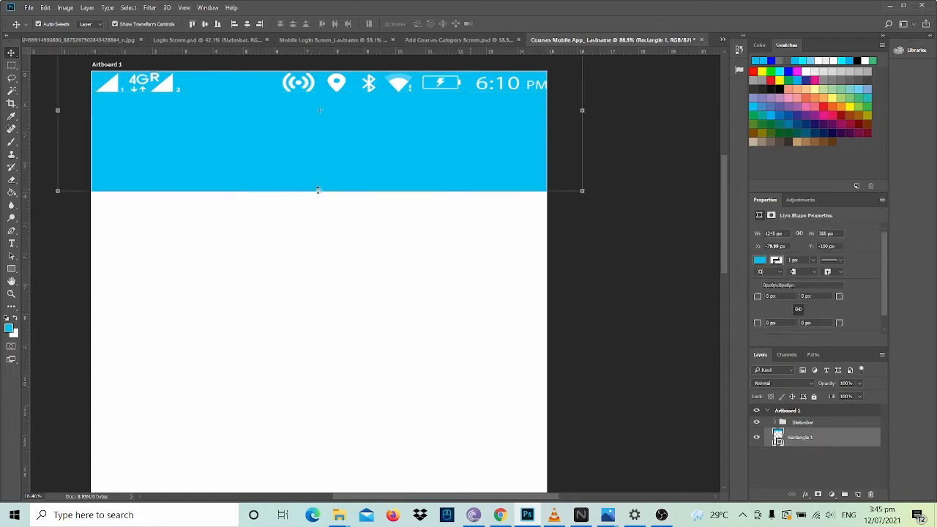
left_click_drag(318, 190, 320, 202)
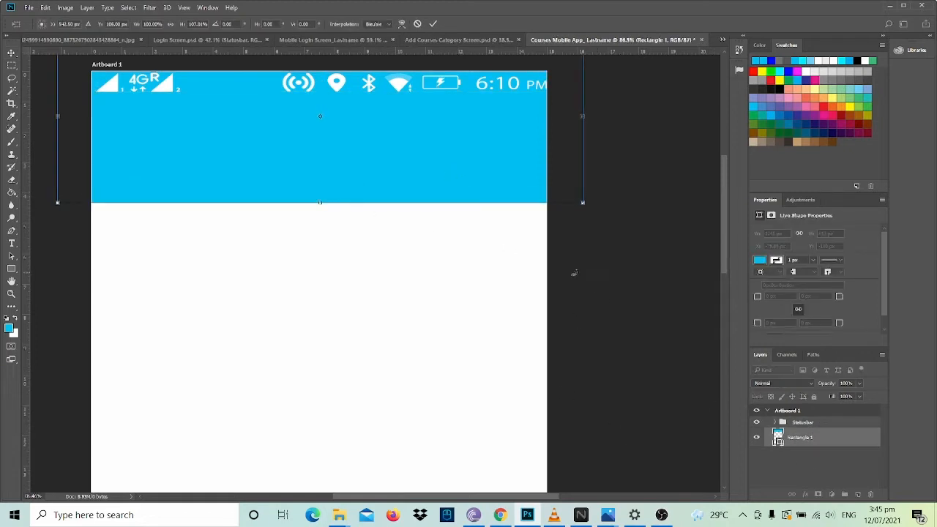
key("Return")
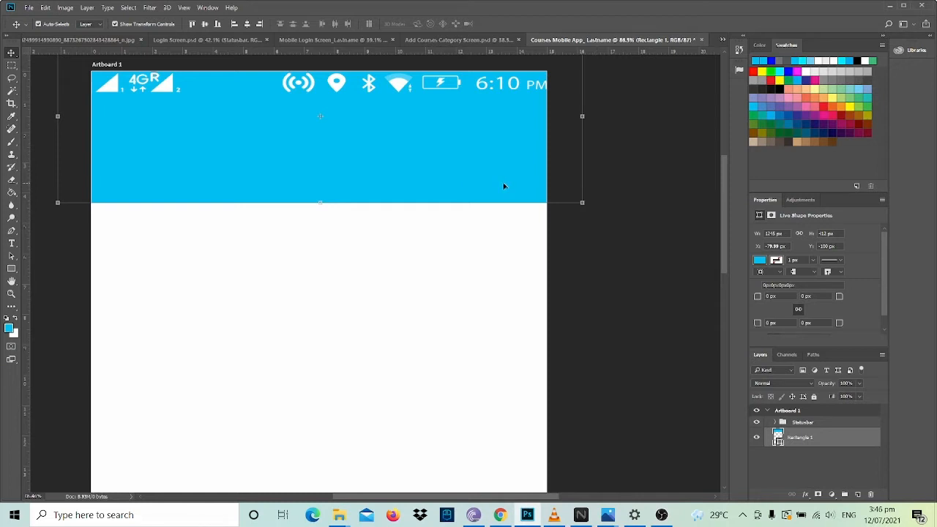
mouse_move(582, 116)
left_mouse_down()
mouse_move(569, 115)
mouse_move(585, 116)
left_mouse_up()
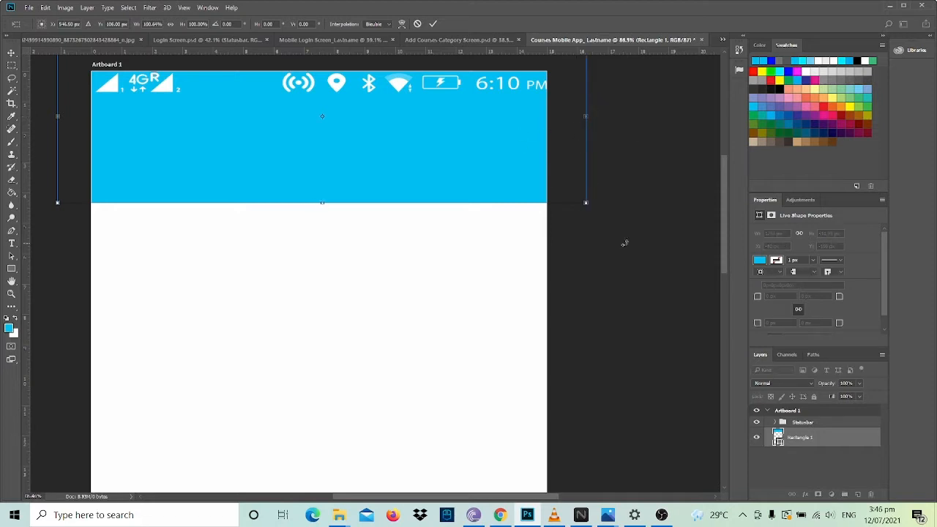
key("Return")
Narrow the Statusbar group to about 98.79% width, leaving a small gap at the artboard's right edge.
left_click(802, 422)
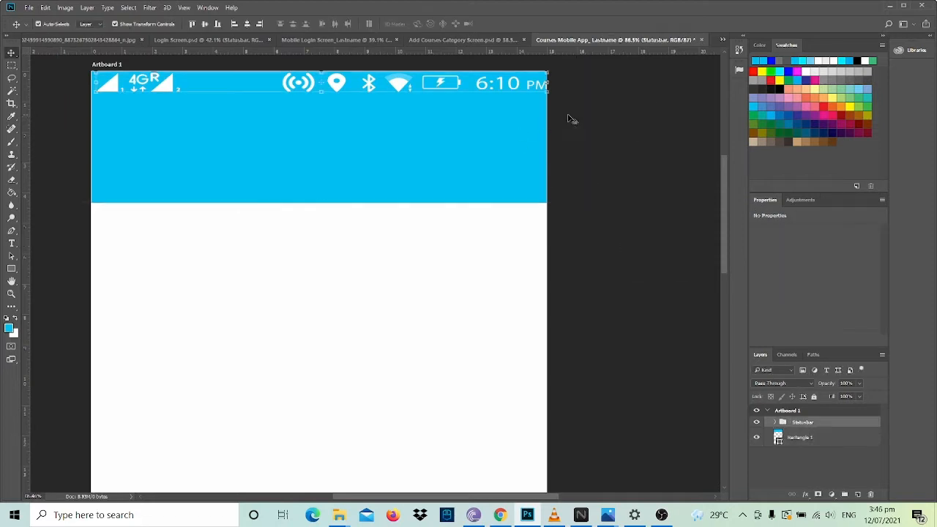
key("ctrl+t")
left_click_drag(542, 82, 542, 84)
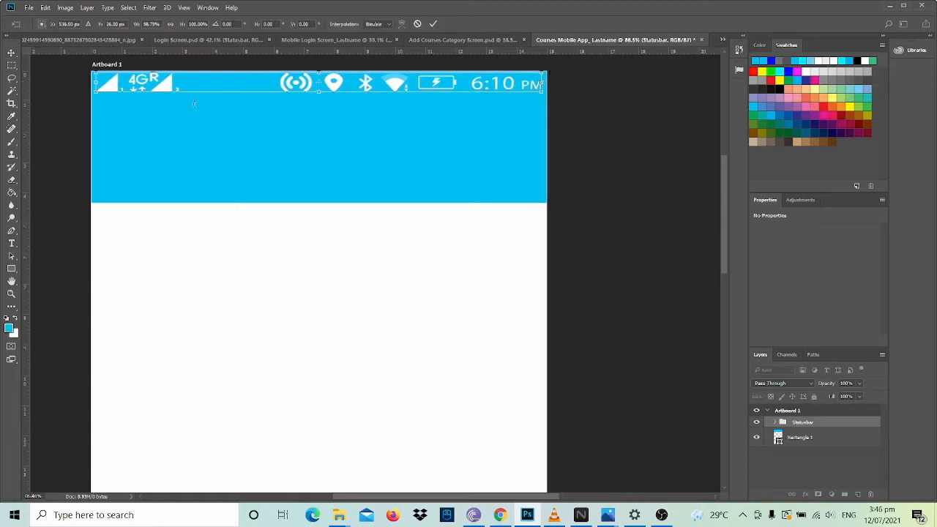
key("Return")
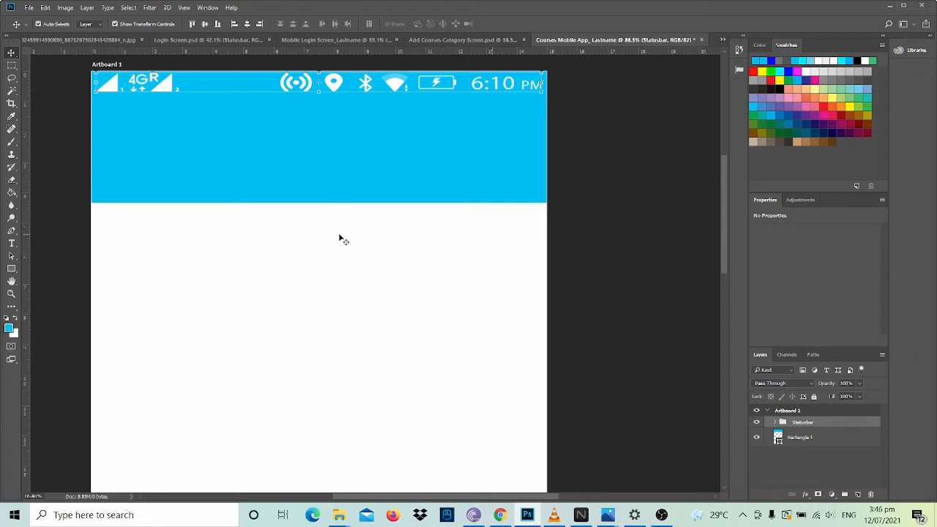
left_click(304, 251)
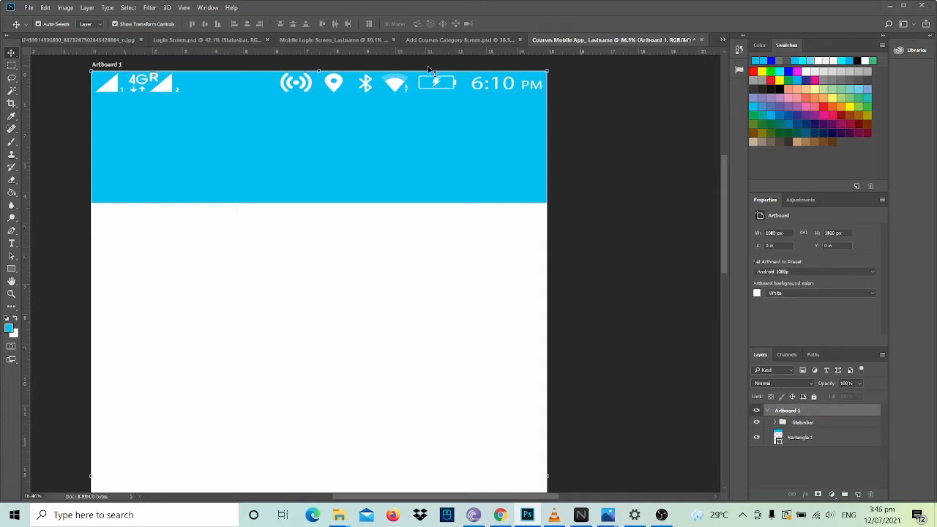
Check the top bar of the Add Courses Category Screen and insert the Font Awesome fa-navicon icon into the new document.
left_click(424, 41)
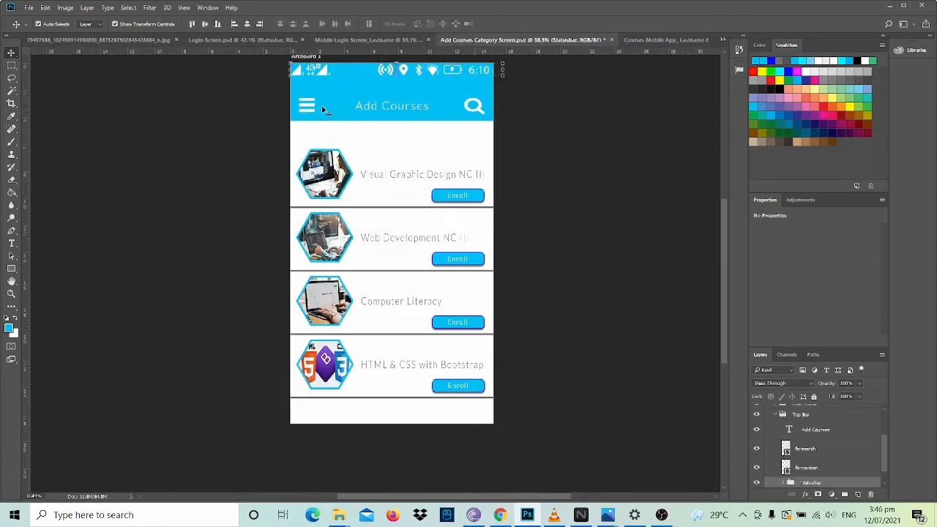
left_click(649, 40)
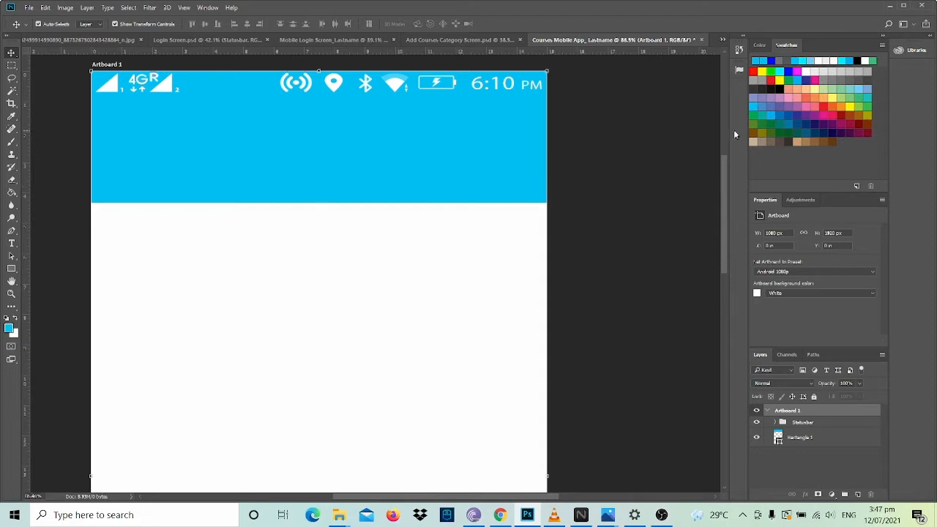
left_click(739, 70)
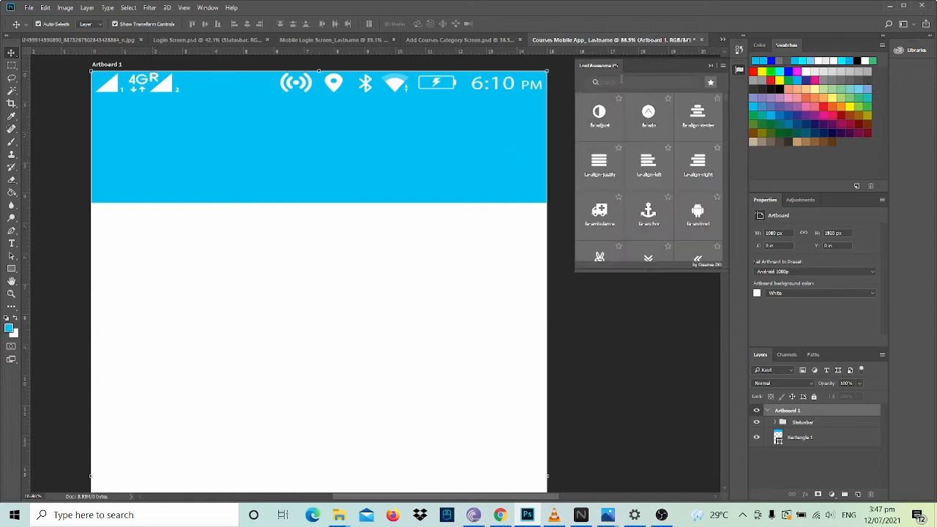
left_click(620, 80)
type("O")
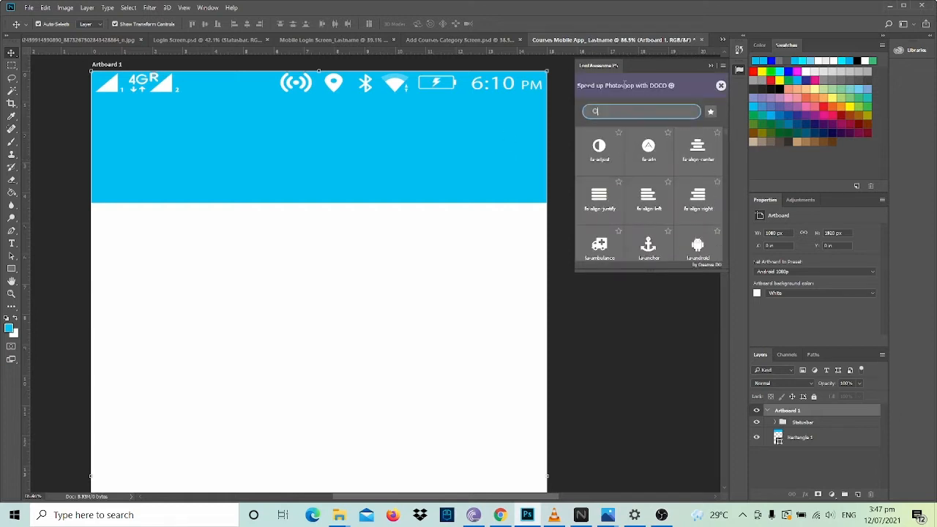
type("navicon")
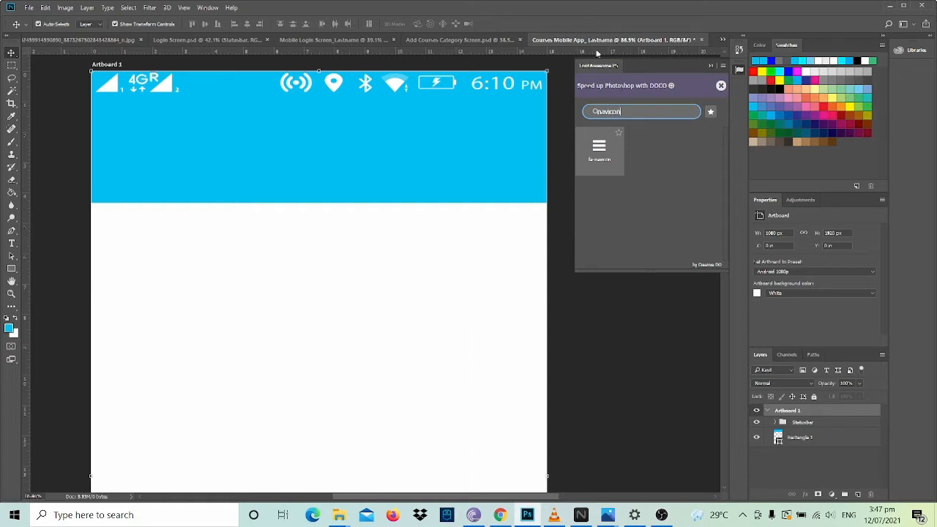
left_click(598, 149)
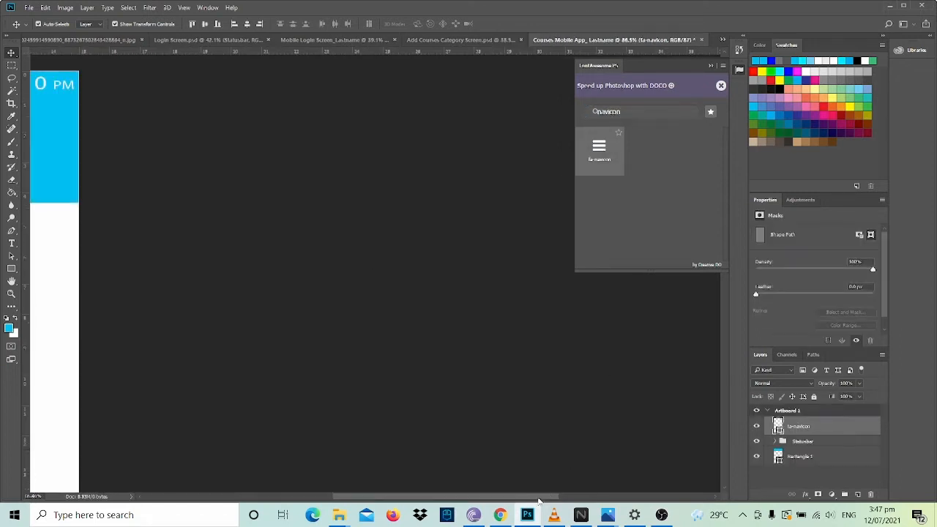
Enlarge the fa-navicon icon and place it in the blue header near the artboard's left edge, below the status bar.
left_click_drag(540, 499, 494, 497)
scroll(499, 396, "down", 3)
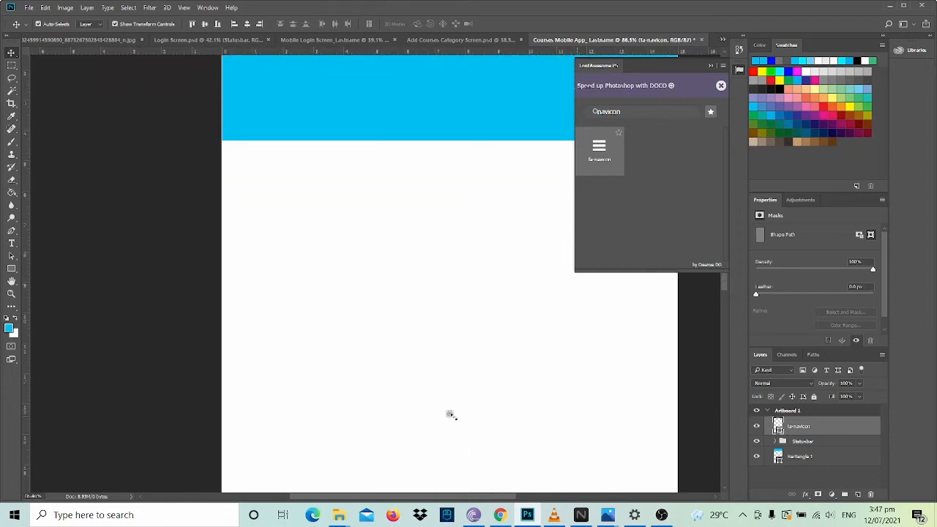
key("ctrl+t")
left_click_drag(452, 416, 270, 101)
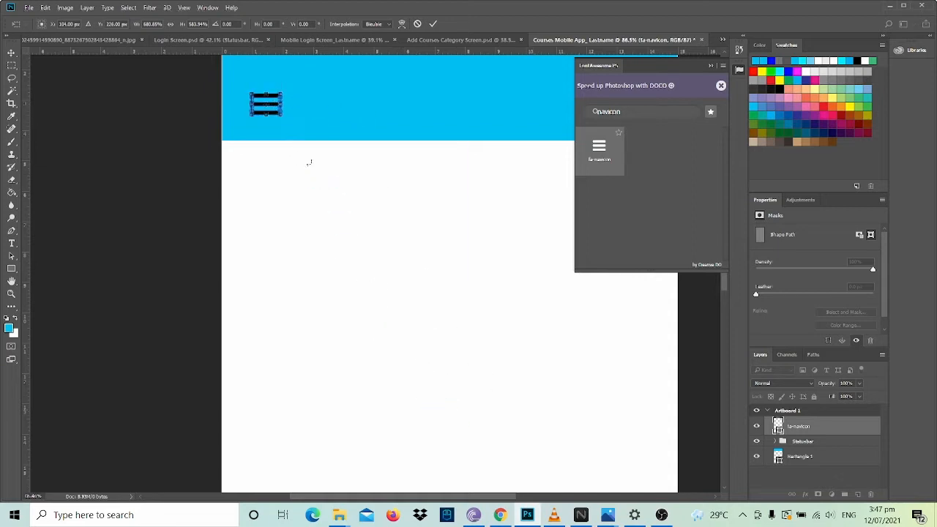
scroll(310, 161, "up", 5)
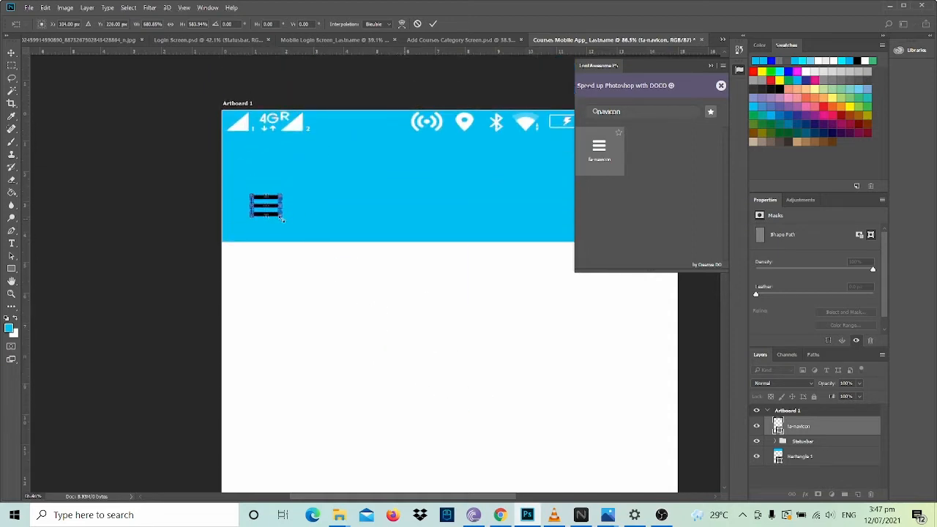
left_click_drag(282, 218, 260, 193)
key("Return")
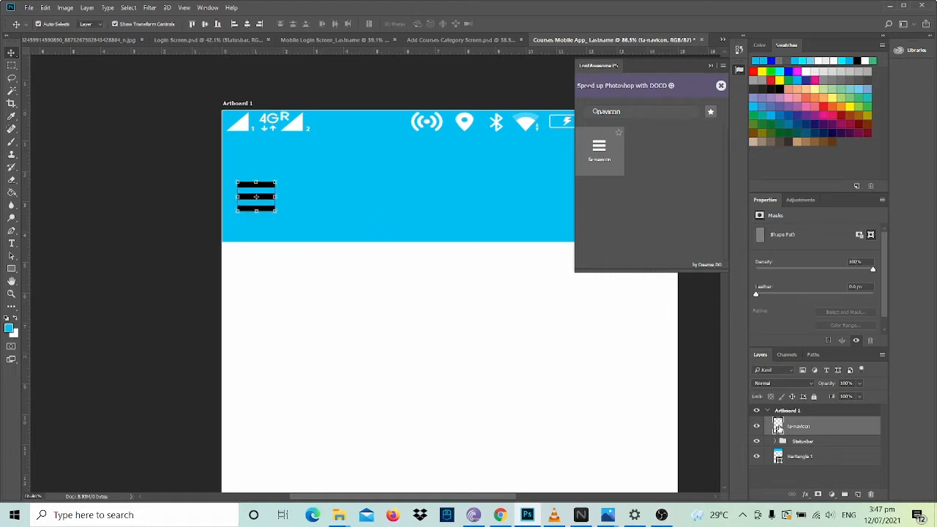
Recolor the fa-navicon icon to white (ffffff).
double_click(778, 426)
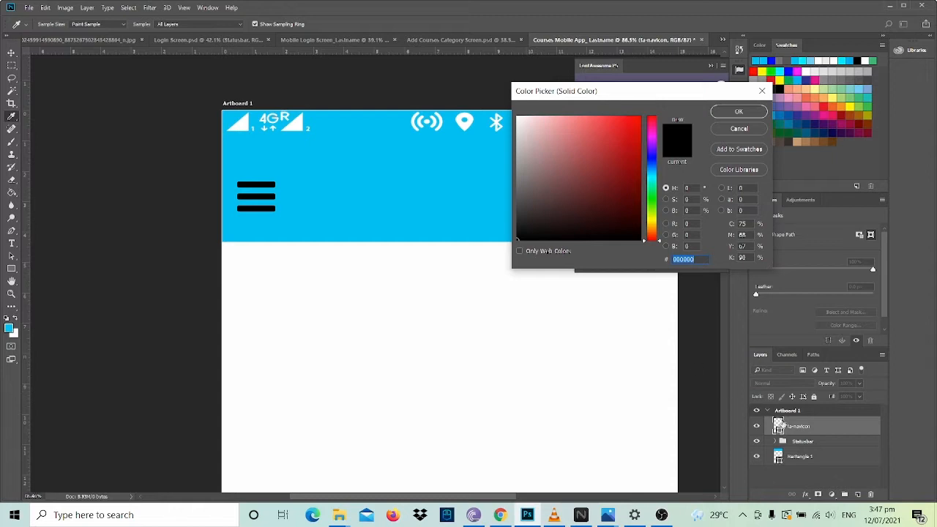
type("ffffff")
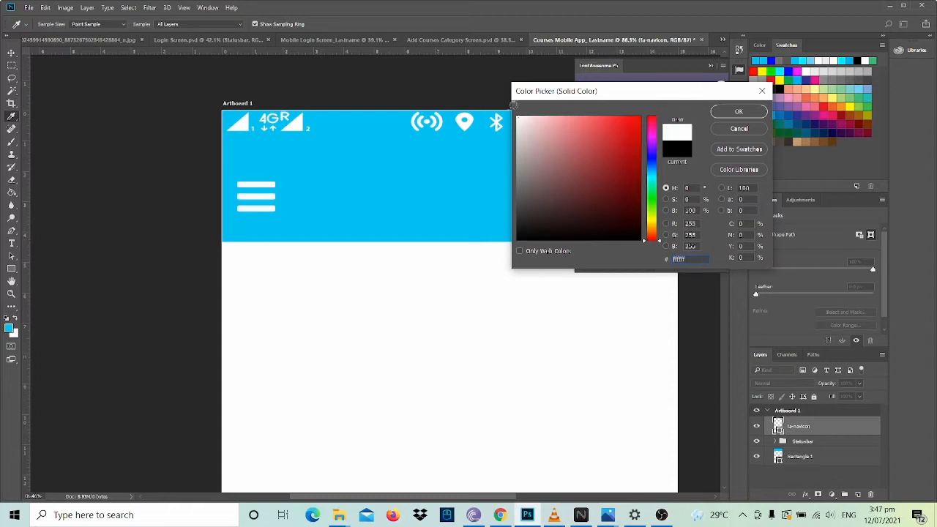
left_click(740, 112)
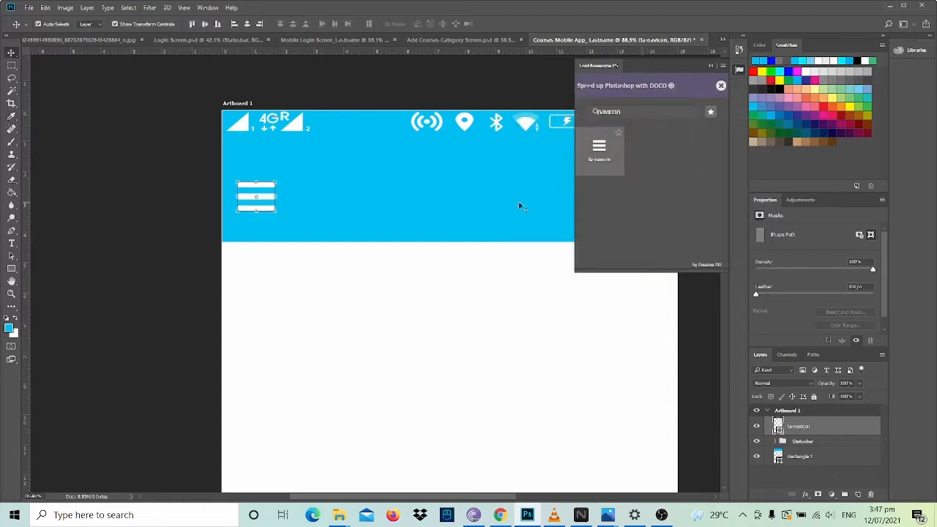
Find the Font Awesome search icon with "sea", insert fa-search into the artboard and enlarge it.
left_click(617, 114)
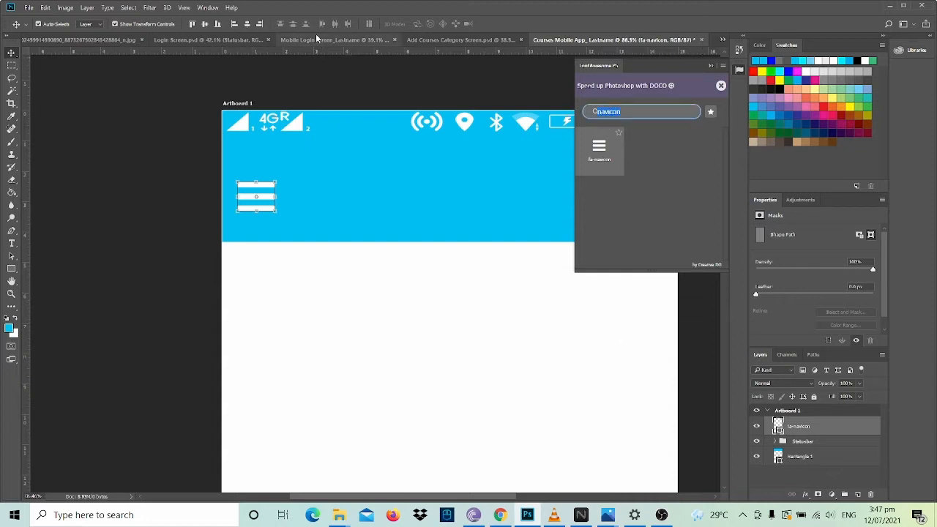
type("sea")
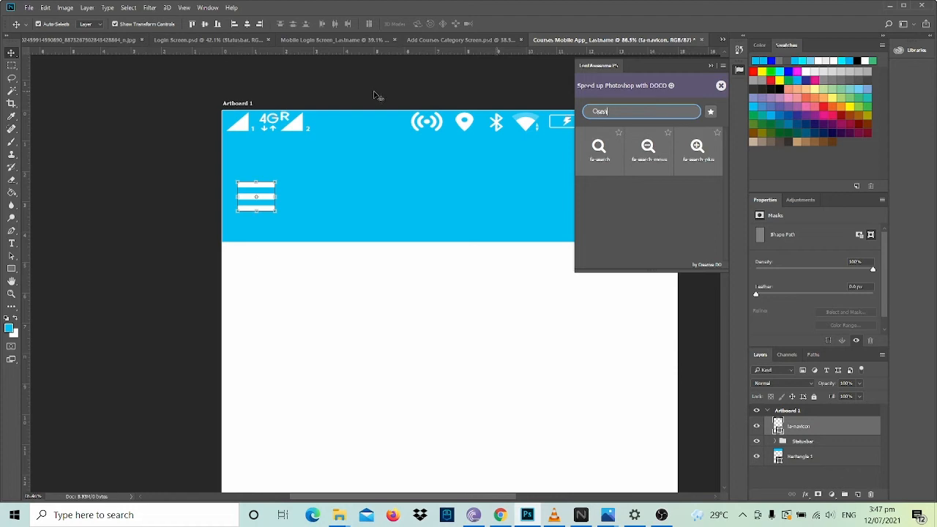
left_click(599, 151)
scroll(491, 362, "down", 3)
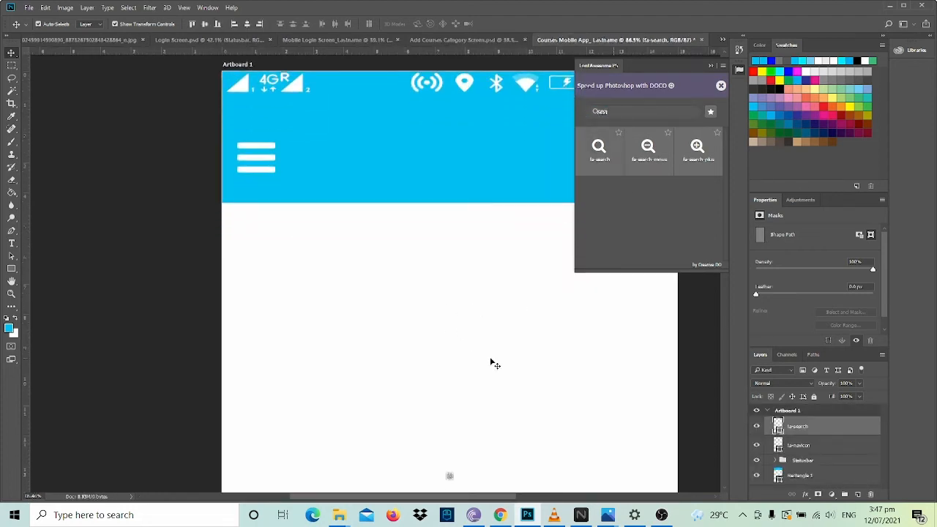
key("ctrl+t")
mouse_move(452, 448)
left_mouse_down()
mouse_move(468, 460)
mouse_move(299, 151)
mouse_move(374, 376)
mouse_move(448, 453)
mouse_move(464, 455)
left_mouse_up()
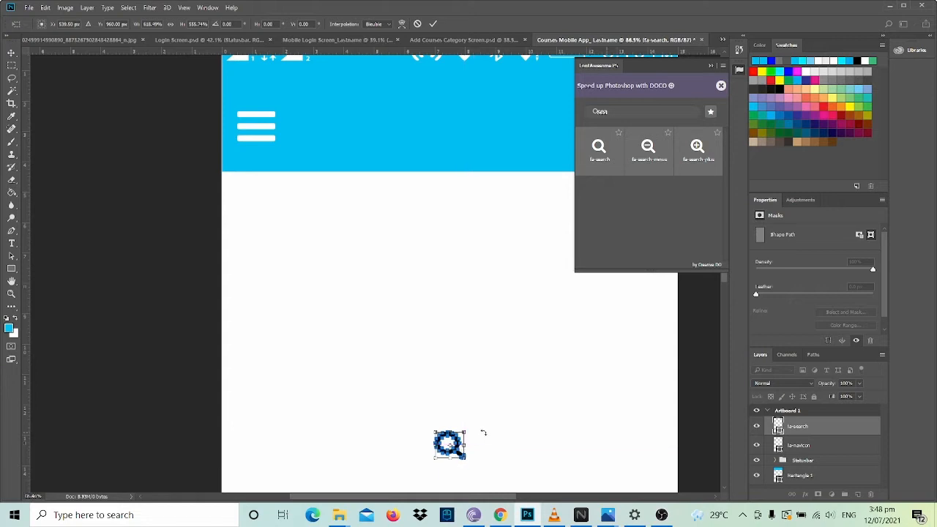
key("Return")
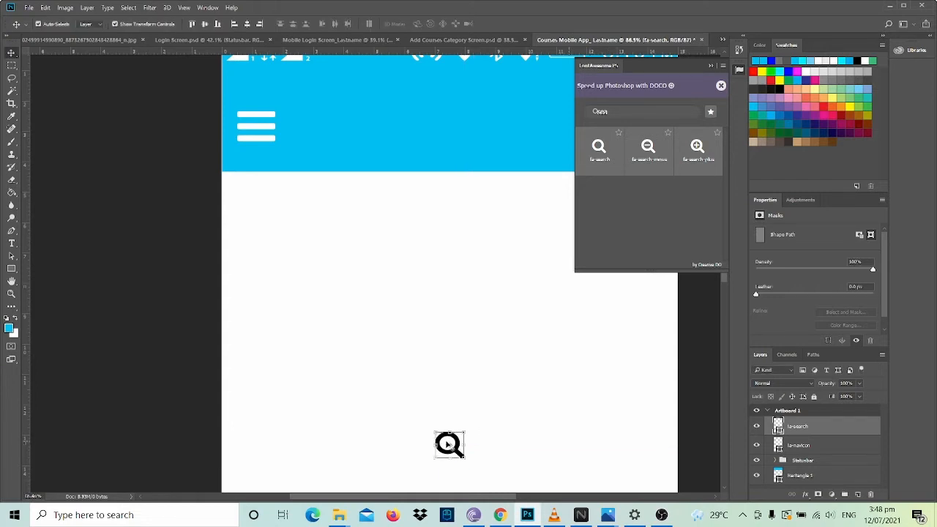
Move the fa-search icon into the blue header, enlarge it further and place it near the right edge opposite the menu icon.
left_click_drag(443, 440, 371, 288)
left_click_drag(436, 388, 477, 114)
scroll(586, 298, "down", 2)
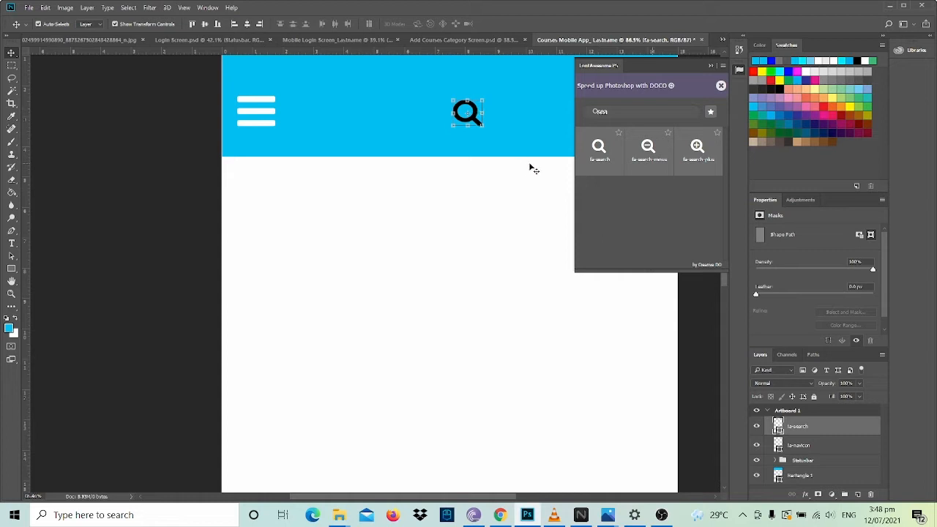
left_click(712, 67)
scroll(610, 156, "up", 3)
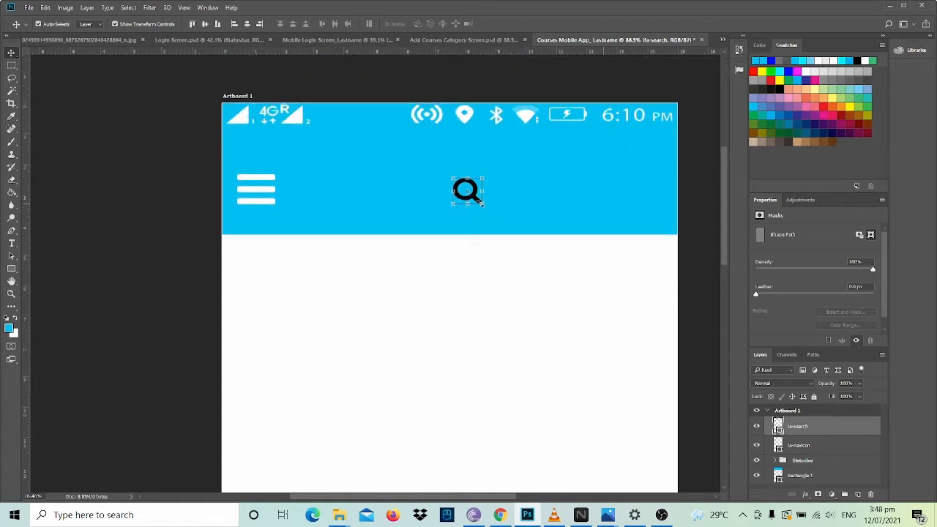
left_click_drag(480, 203, 485, 206)
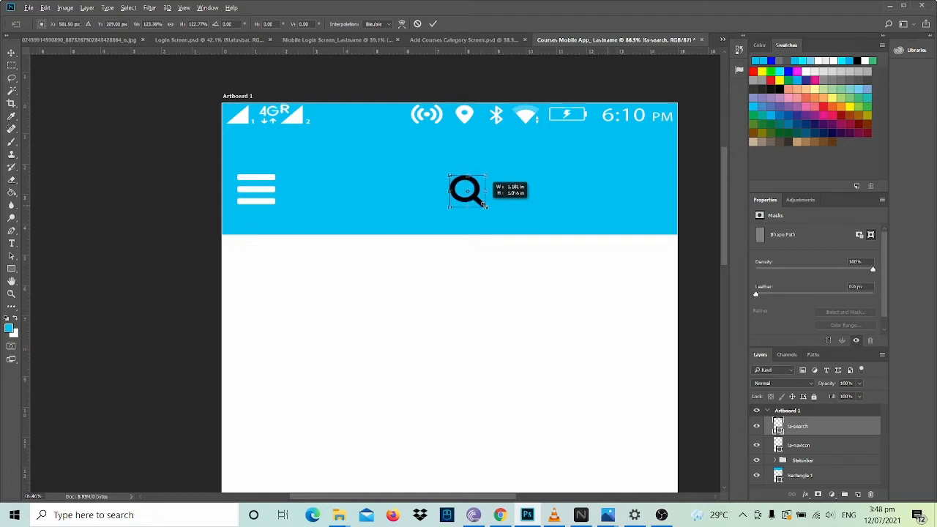
left_click_drag(483, 205, 651, 177)
key("Return")
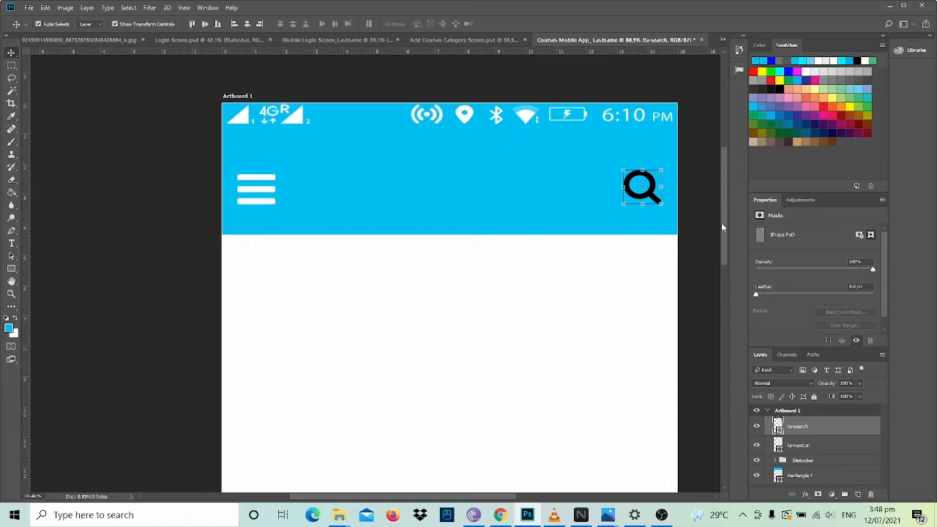
Recolor the fa-search icon to white (ffffff) and deselect it.
double_click(778, 427)
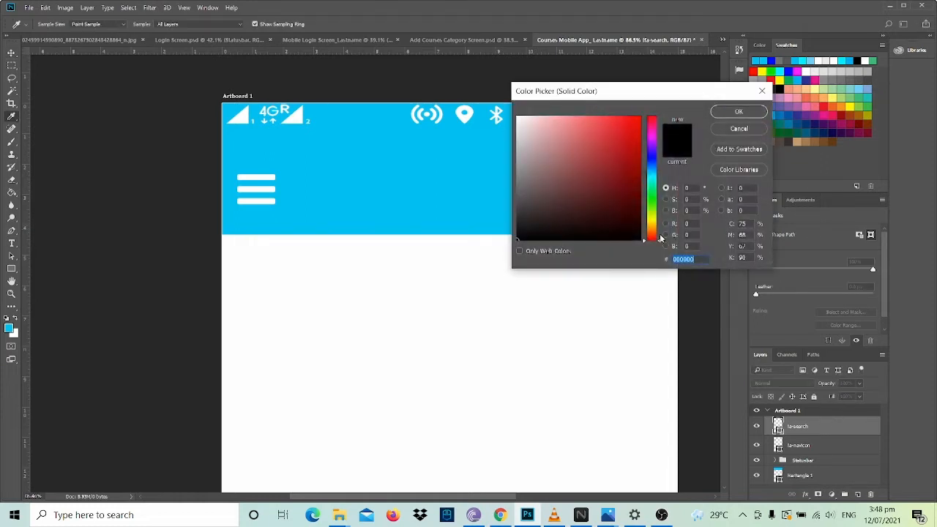
type("ffffff")
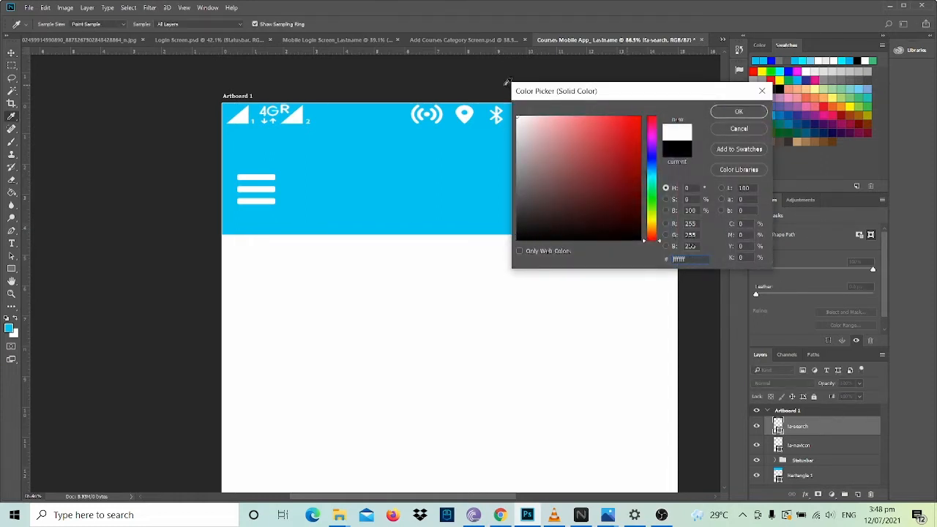
left_click(737, 112)
left_click(444, 202)
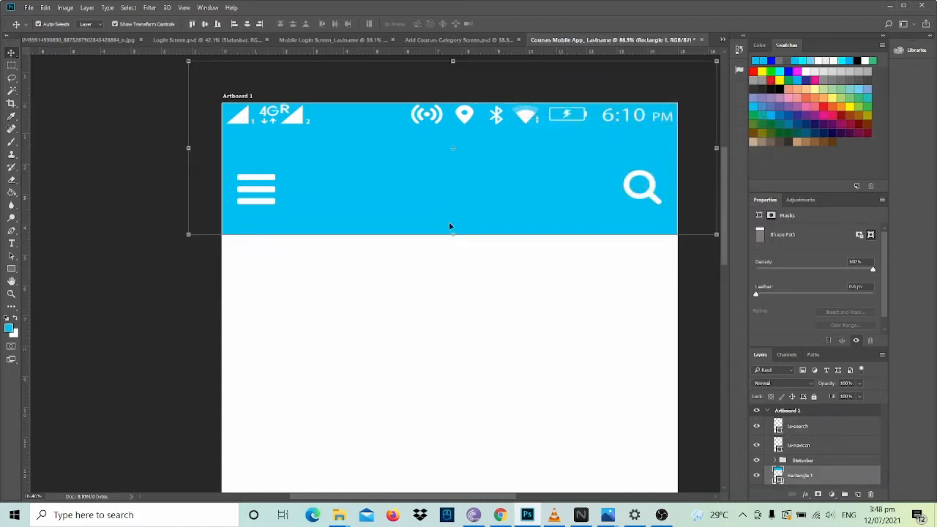
left_click(448, 314)
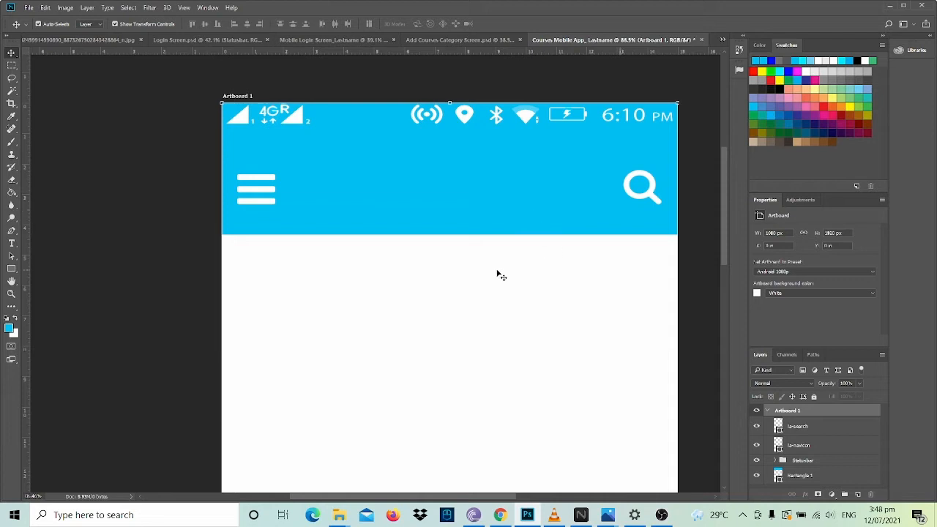
Check the title in the Add Courses Category Screen and draw a Lato Black text box between the new document's header icons.
left_click(454, 40)
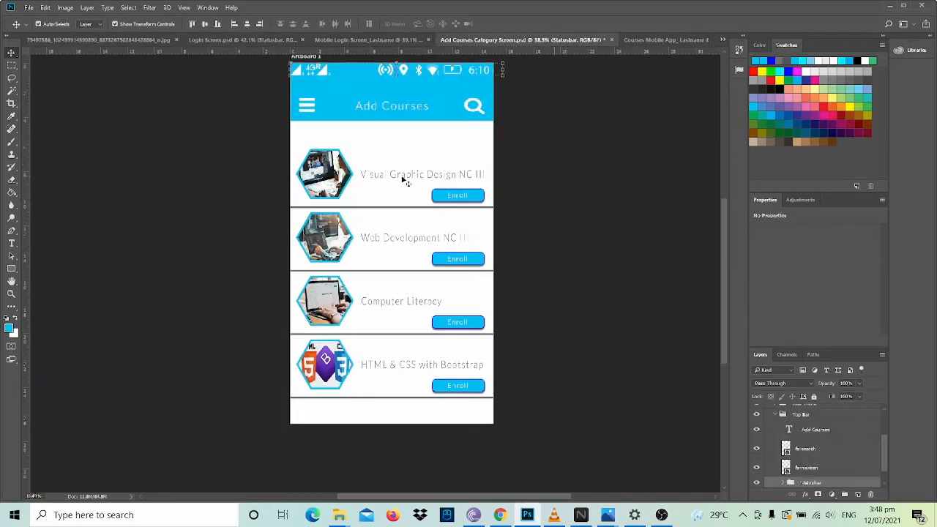
left_click(657, 36)
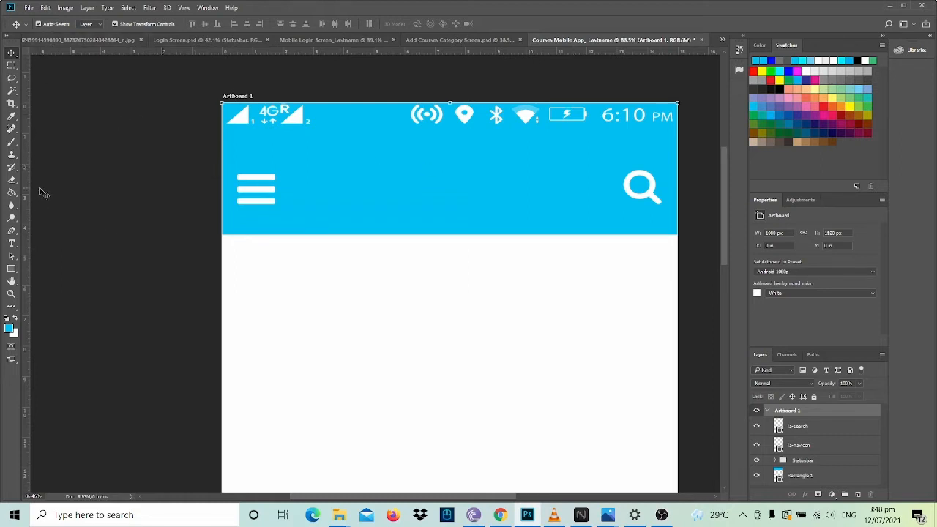
key("t")
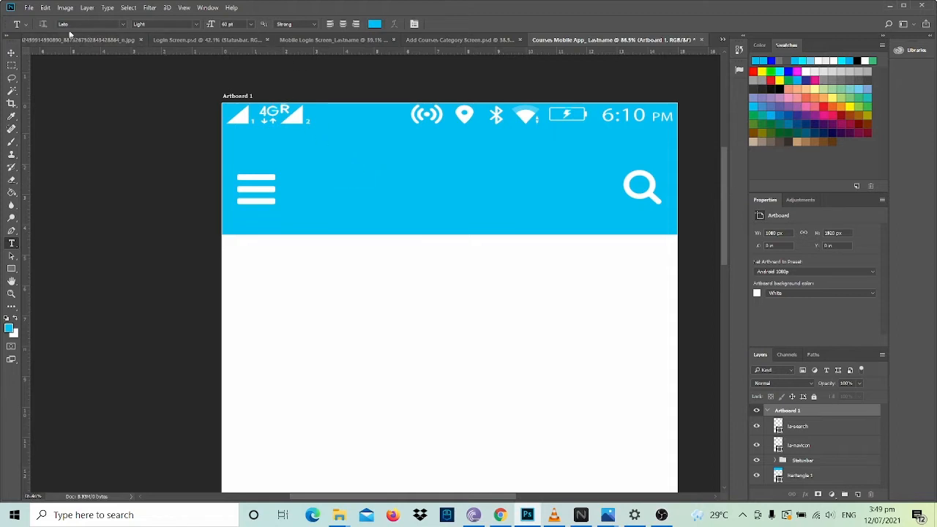
left_click(196, 25)
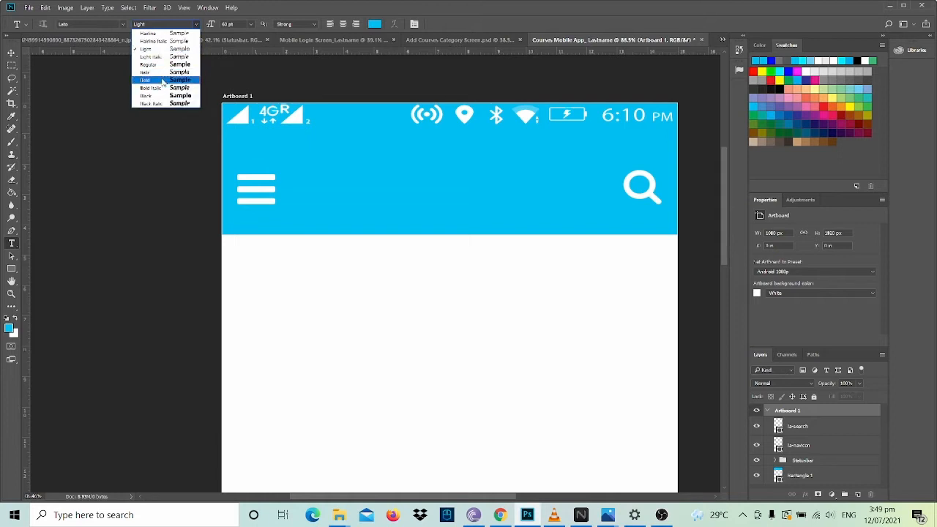
left_click(163, 95)
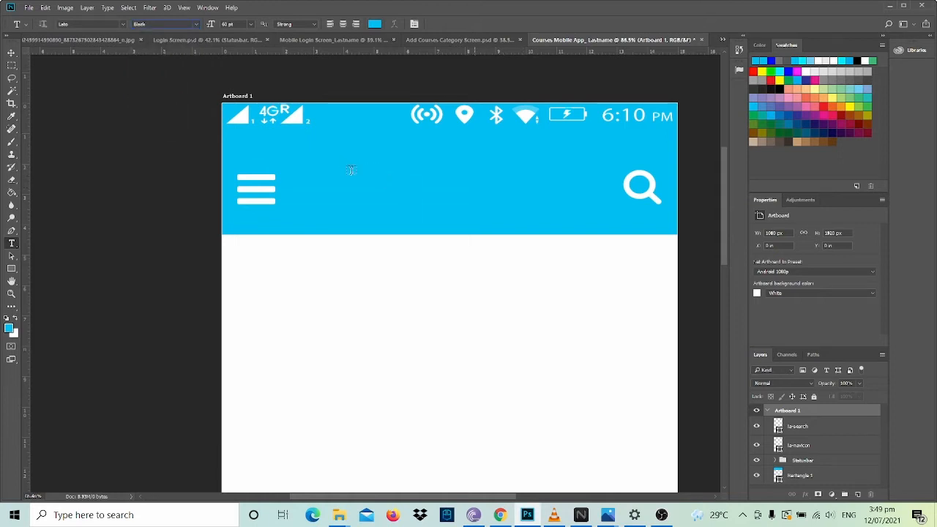
left_click_drag(336, 162, 576, 203)
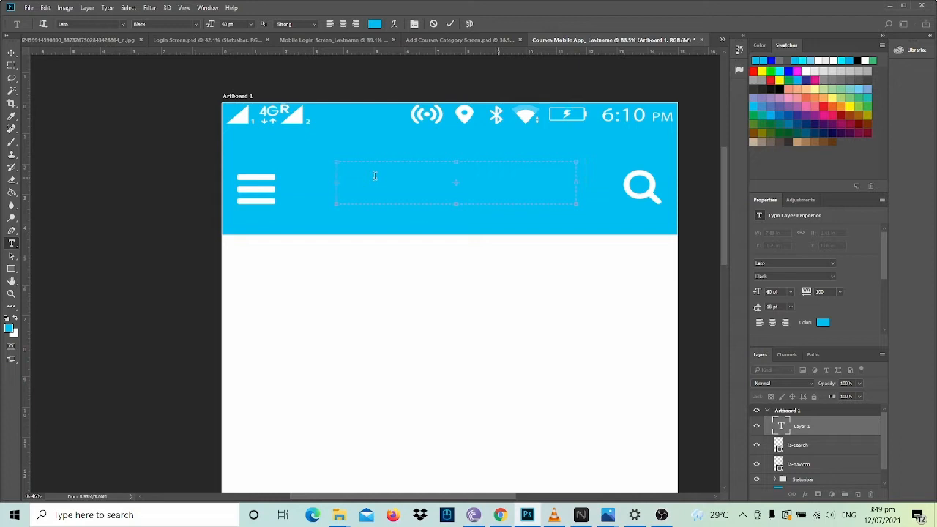
Set the header text color to white (ffffff) and enter the title "Add Courses".
key("ctrl+a")
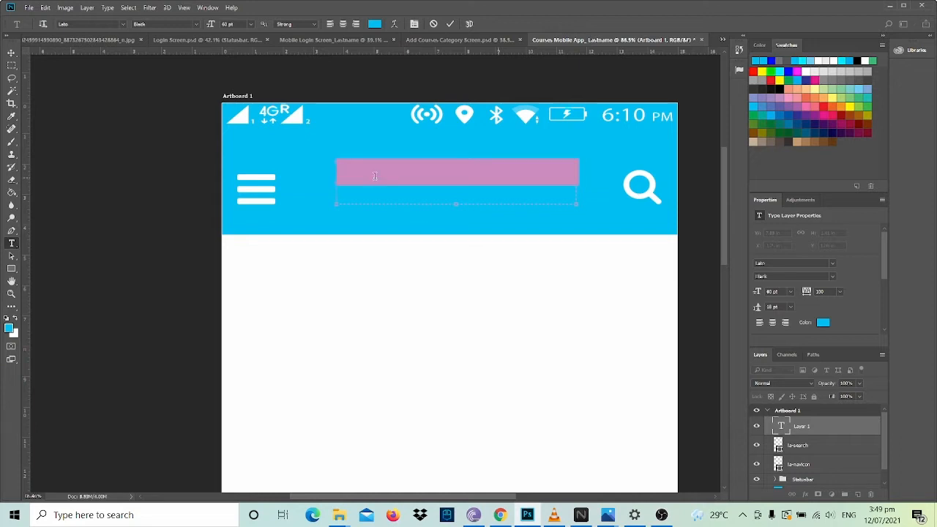
left_click(374, 23)
type("ffffff")
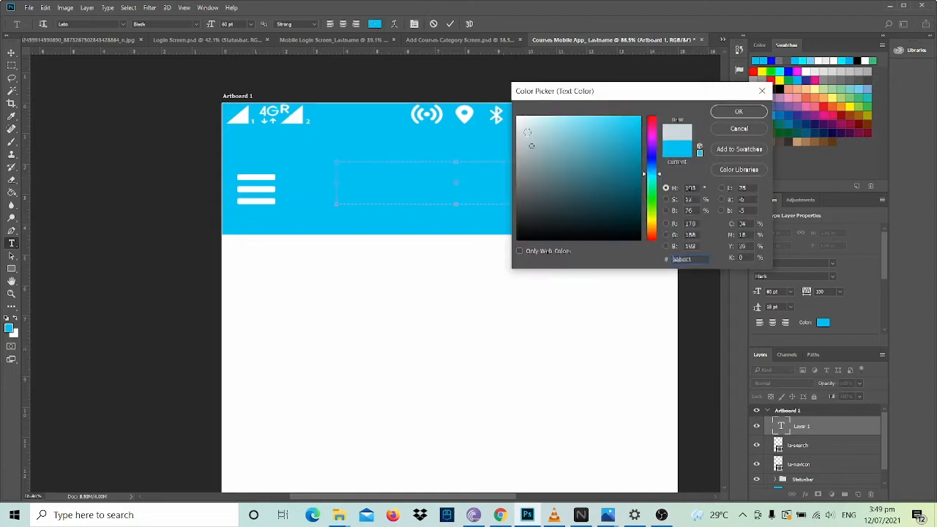
left_click(747, 115)
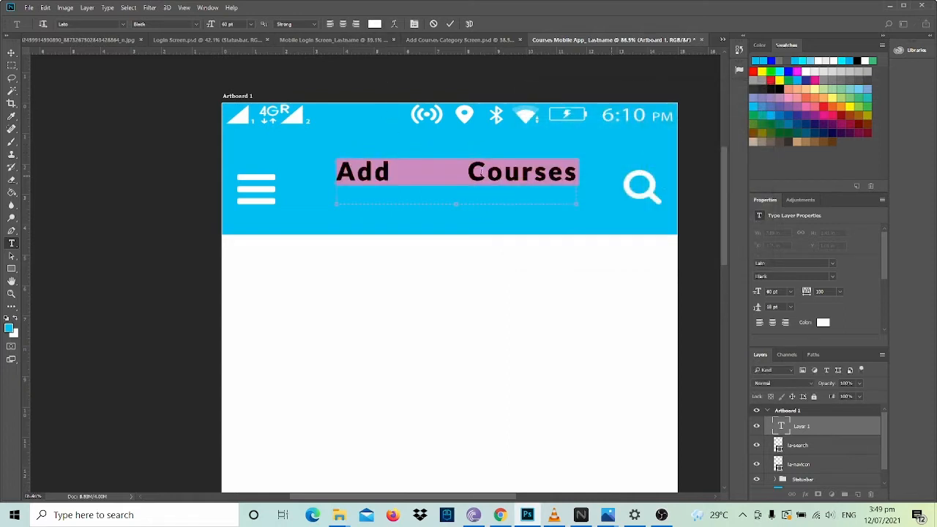
Left-align the "Add Courses" title and set its font style to Lato Light.
left_click(330, 24)
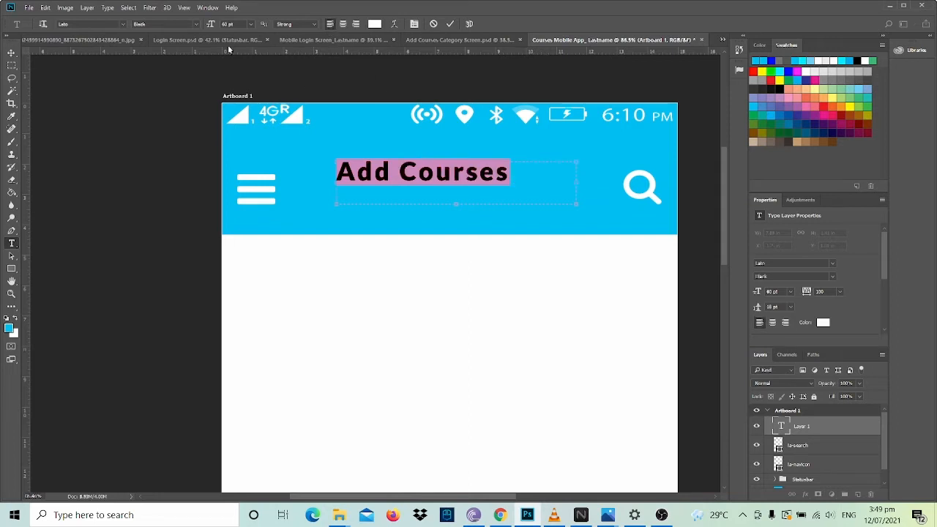
left_click(194, 25)
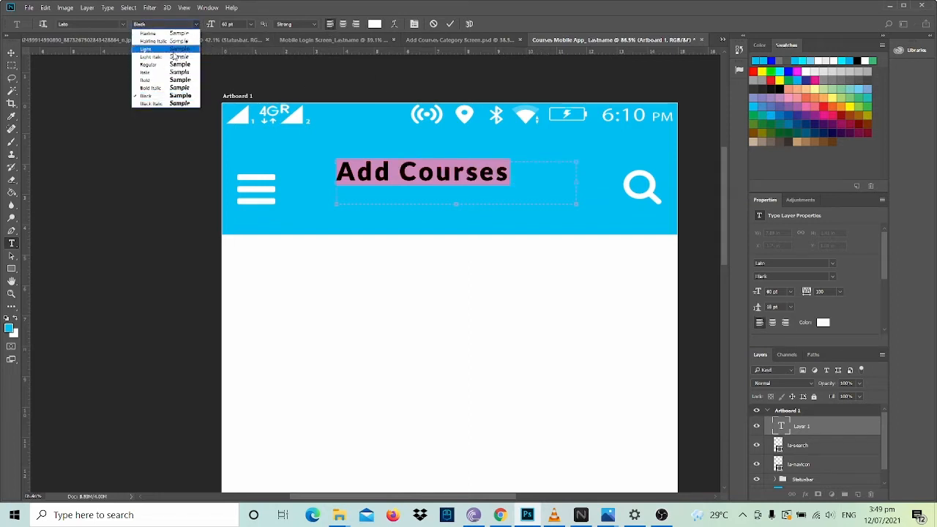
left_click(174, 49)
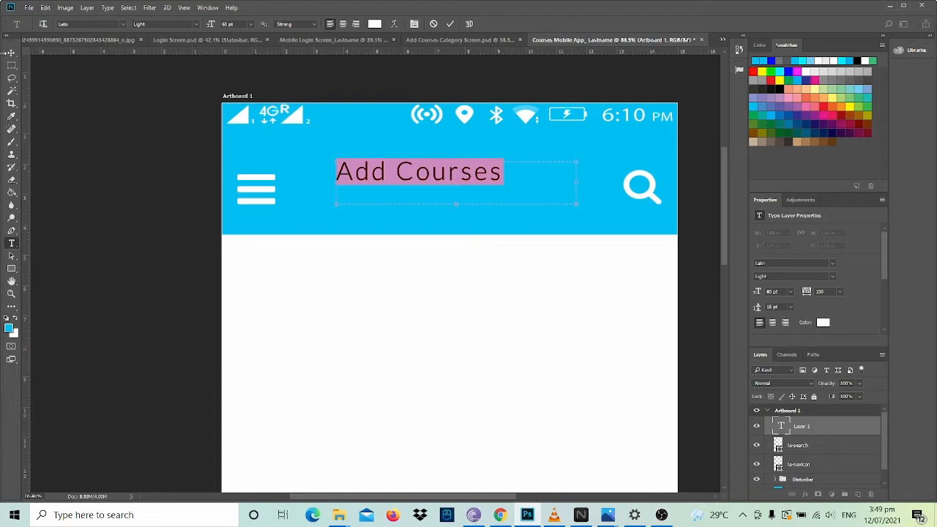
Center the "Add Courses" text box horizontally on the artboard and shrink the box to fit closely around the title.
left_click(11, 54)
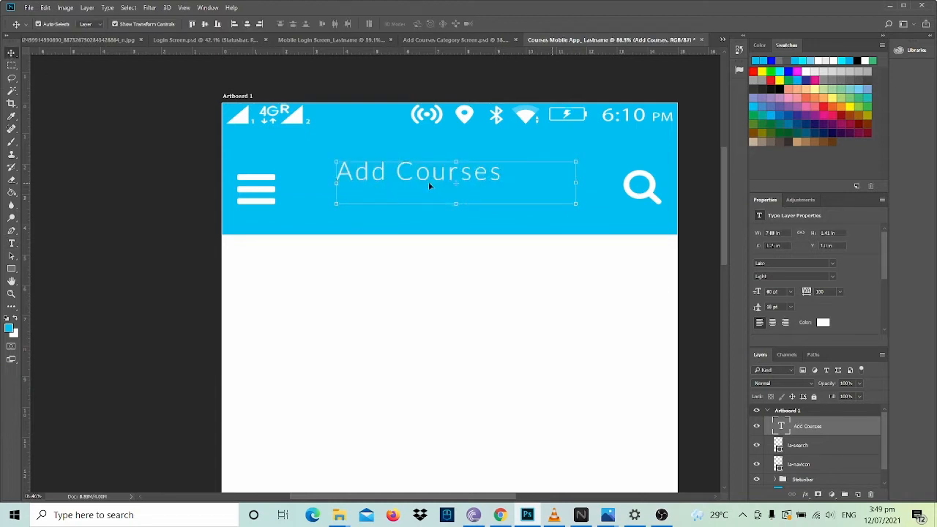
left_click(248, 24)
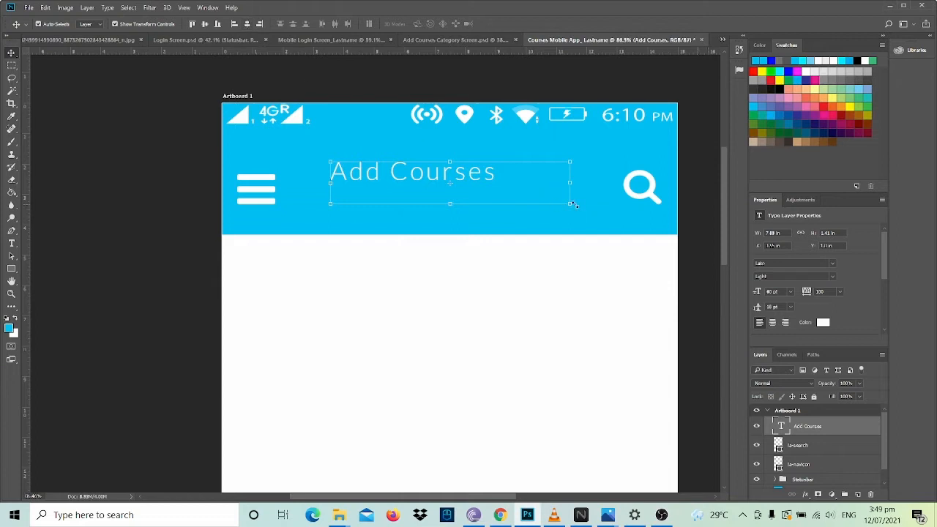
key("t")
left_click(461, 181)
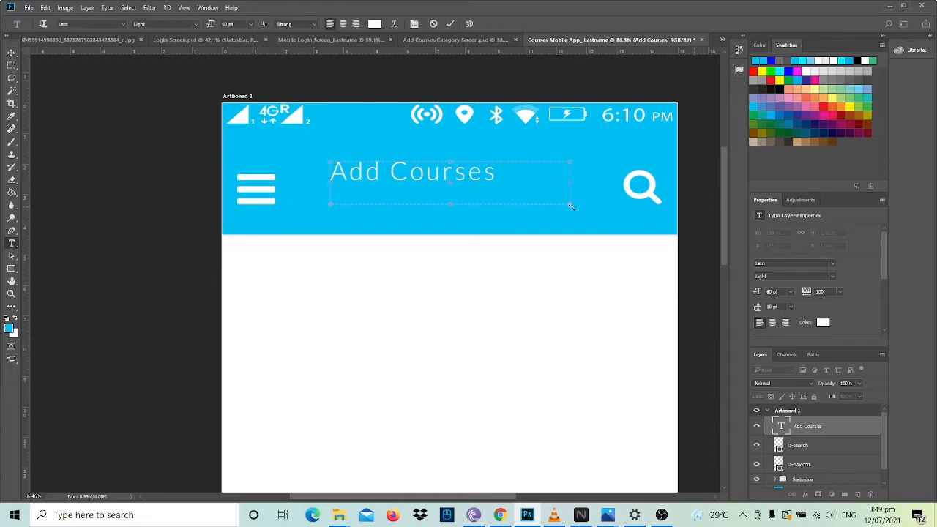
left_click_drag(571, 207, 502, 188)
left_click(11, 53)
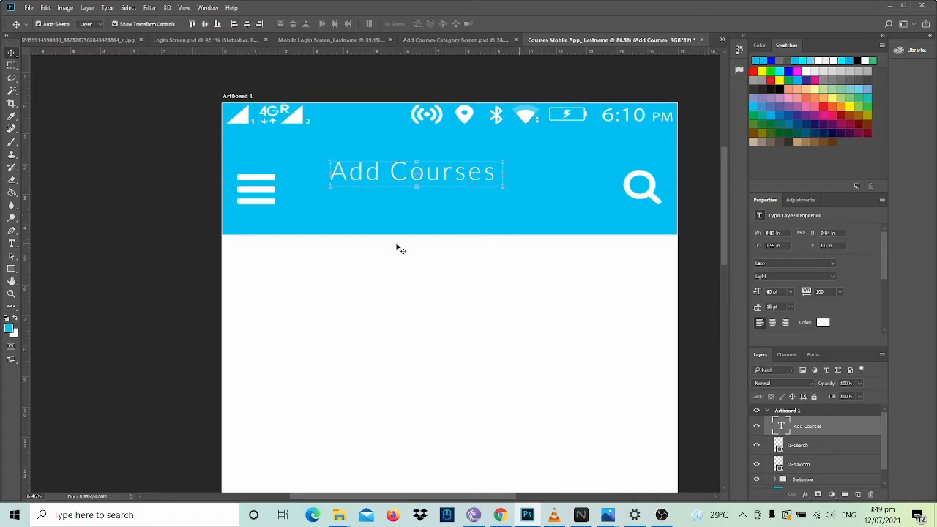
Place the "Add Courses" title between the header icons and align its horizontal center with Rectangle 1.
left_click_drag(373, 176, 417, 190)
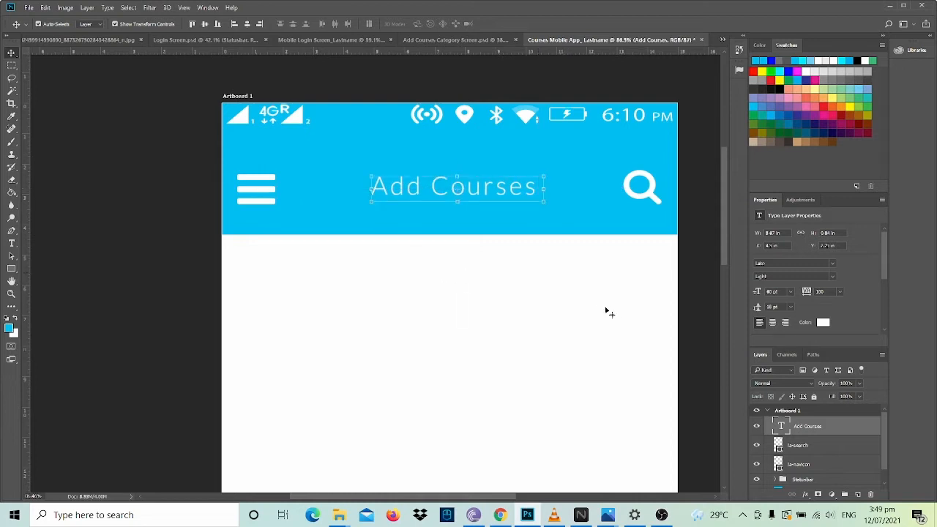
scroll(825, 457, "down", 1)
scroll(825, 457, "up", 1)
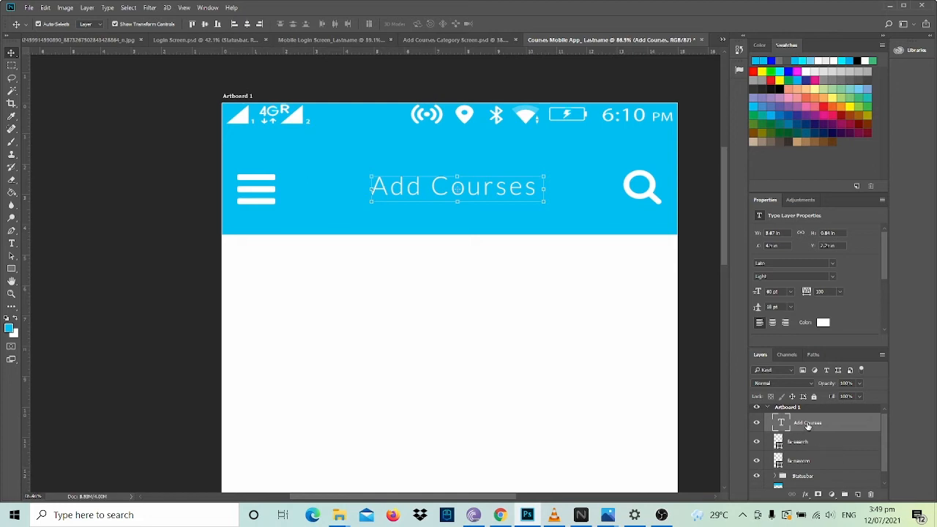
scroll(807, 426, "down", 1)
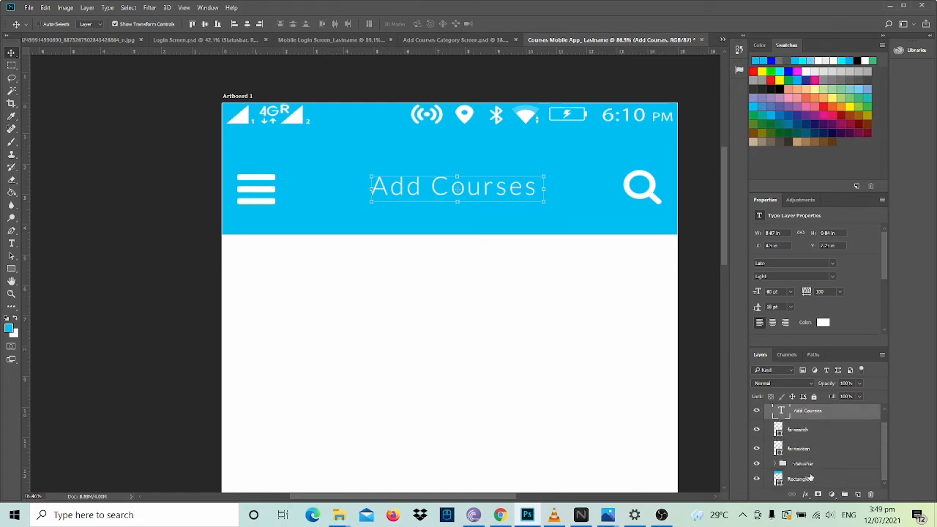
left_click(808, 480)
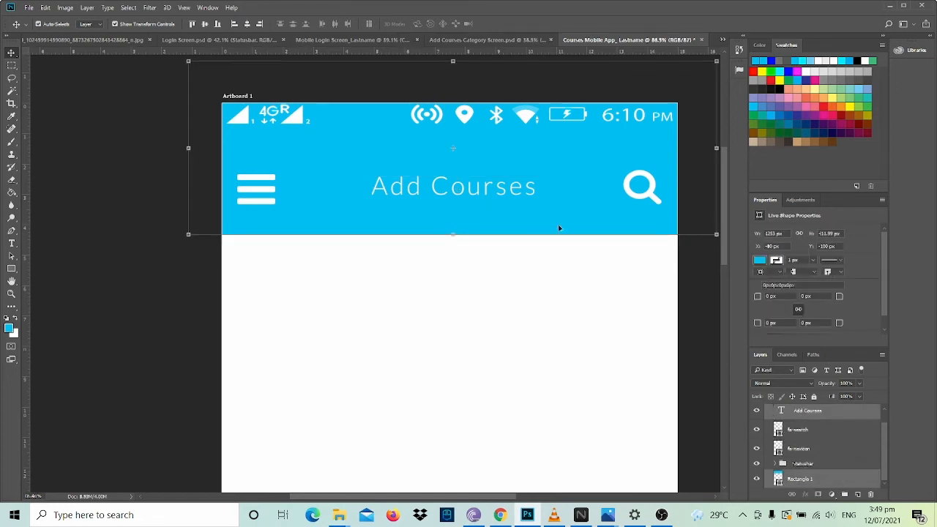
left_click(248, 24)
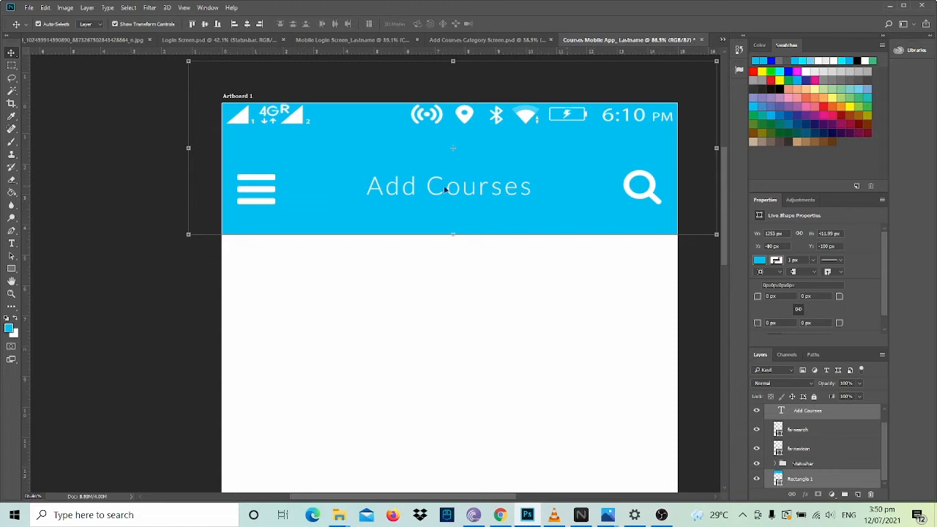
Try aligning the title's vertical center with Rectangle 1, undo that alignment and deselect the layers.
left_click(205, 25)
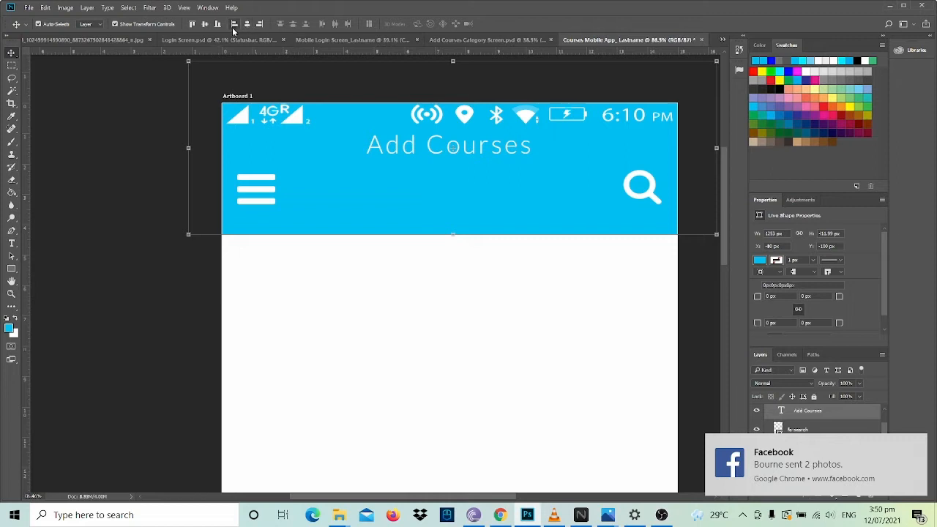
left_click(234, 25)
left_click(246, 24)
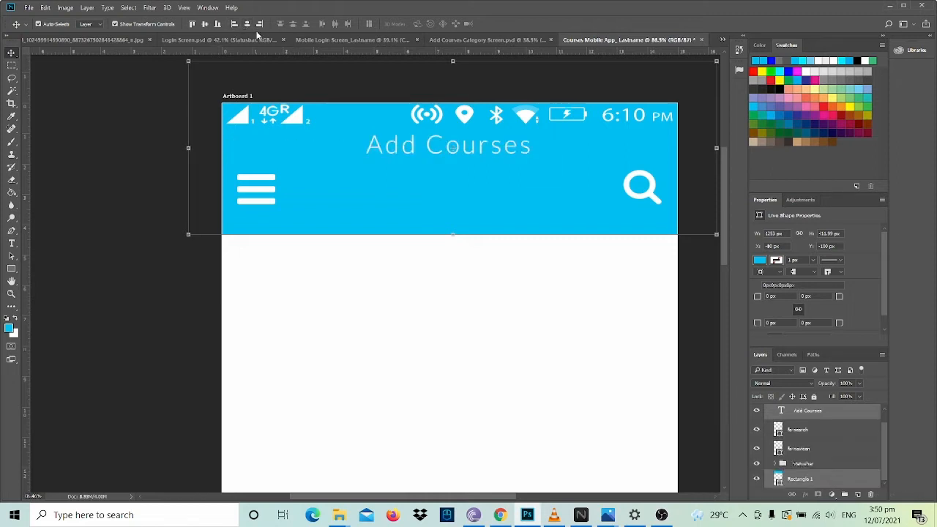
key("ctrl+z")
key("ctrl+shift+z")
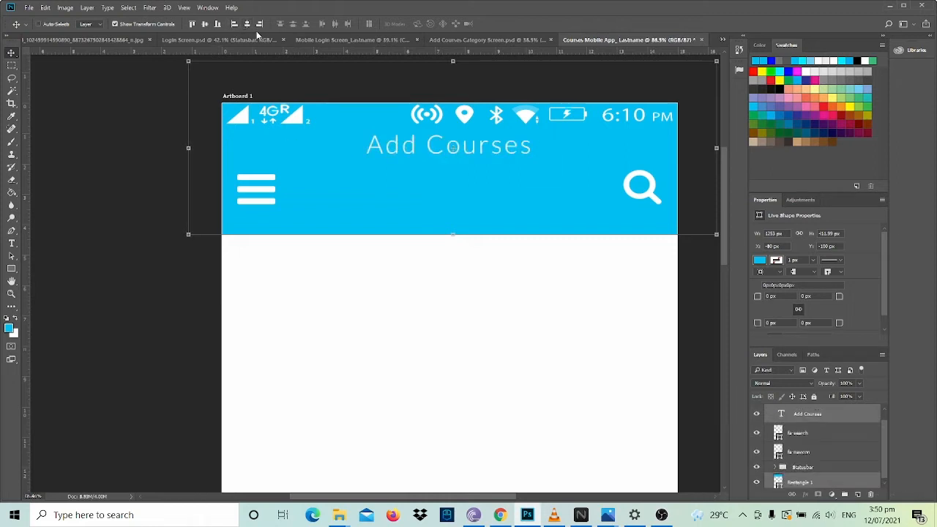
key("ctrl+alt+z")
left_click(439, 256)
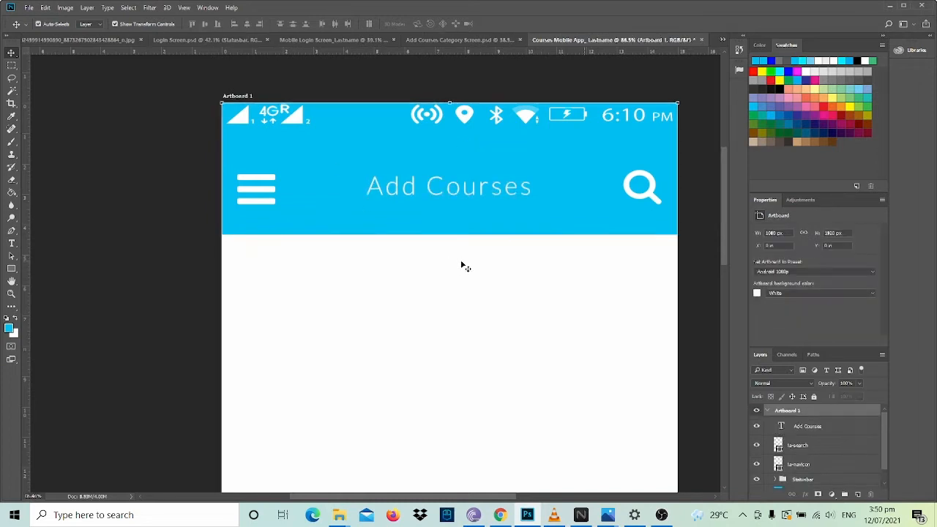
Group all header layers from the "Add Courses" title through Rectangle 1, name the group "Top Bar Menus" and deselect it.
scroll(377, 199, "down", 2)
scroll(373, 198, "up", 1)
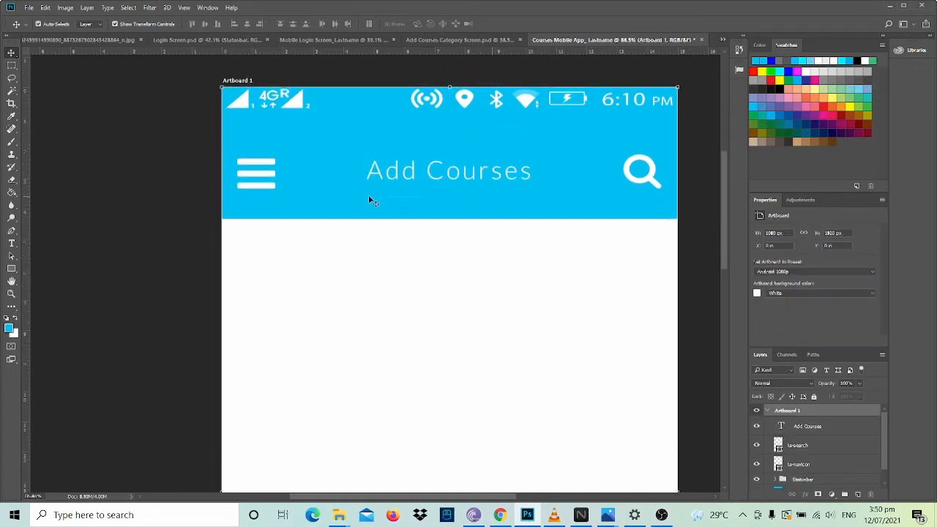
left_click(823, 427)
scroll(854, 445, "down", 1)
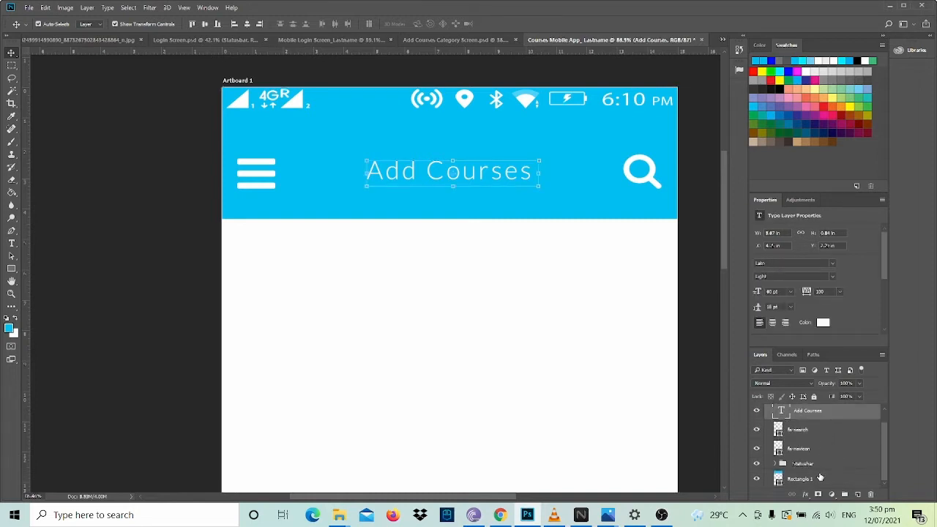
left_click(820, 477, "shift")
left_click_drag(841, 474, 844, 494)
double_click(804, 423)
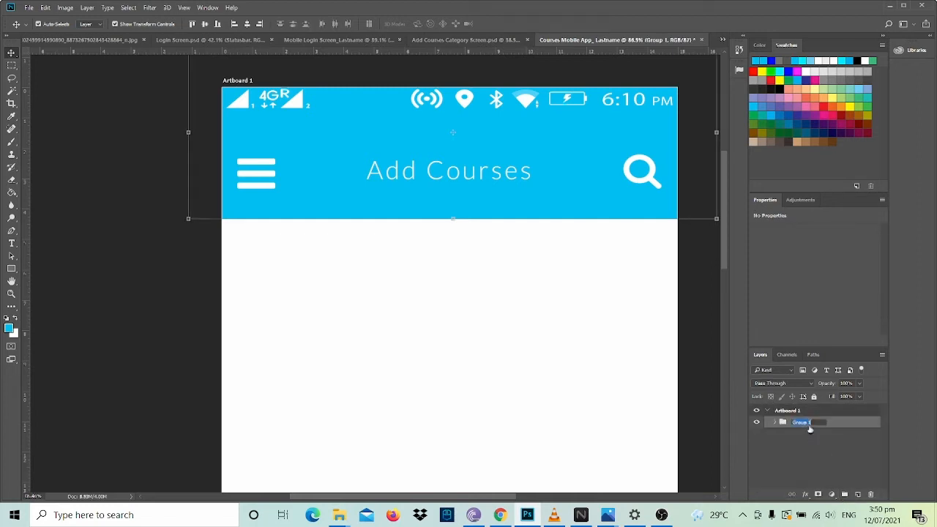
type("TOp Bar Menus")
key("Return")
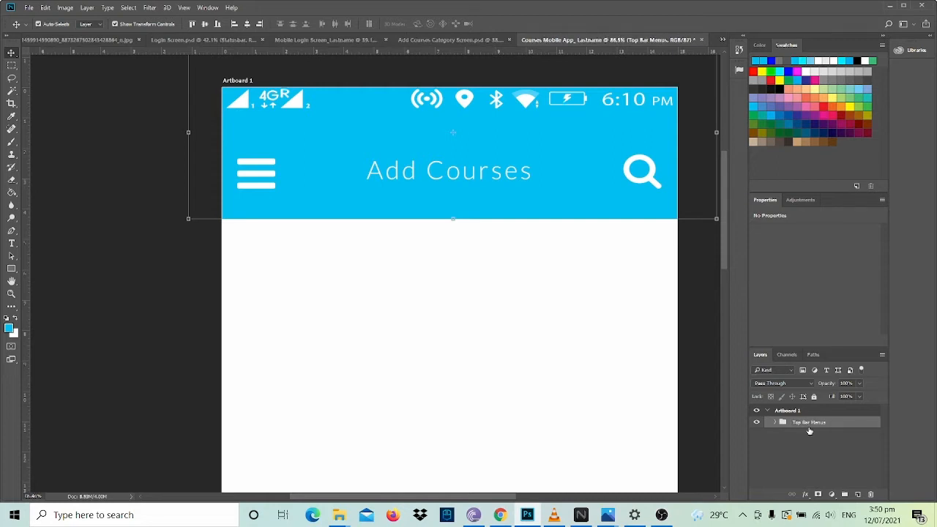
left_click(545, 307)
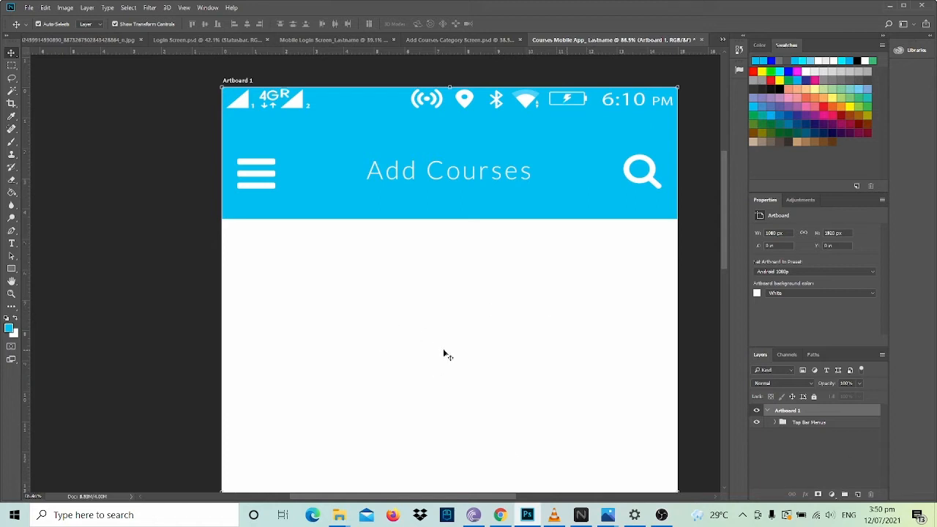
left_click(874, 463)
Check the course list in the Add Courses Category Screen and draw a blue six-sided polygon below the new document's header.
scroll(426, 430, "down", 1)
scroll(426, 432, "down", 1)
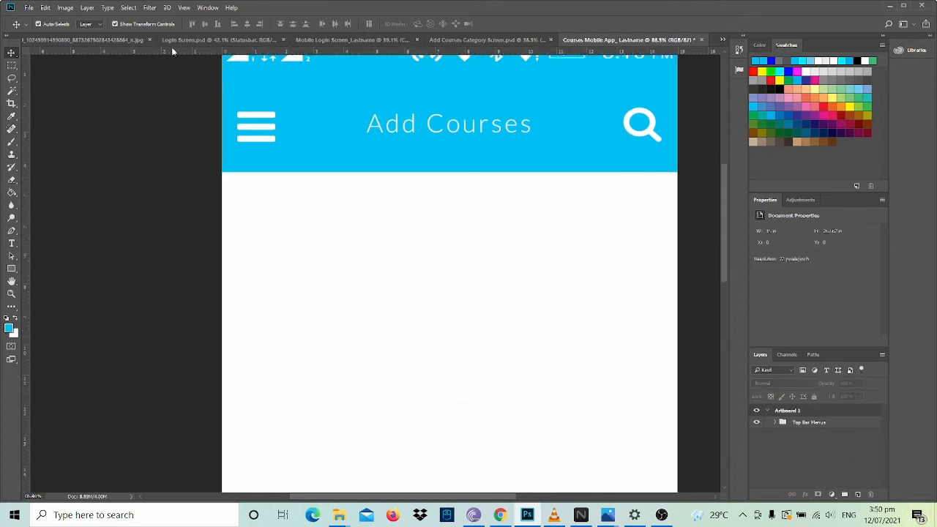
left_click(433, 40)
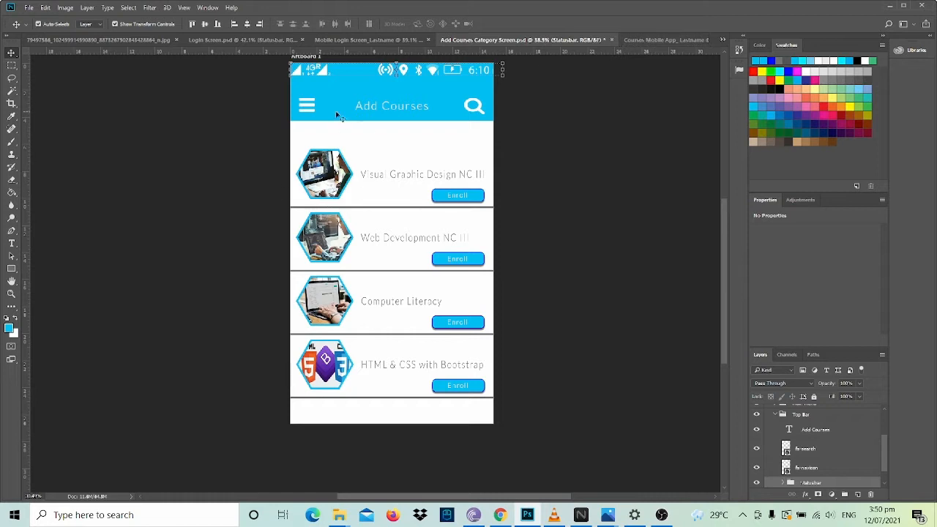
left_click(658, 40)
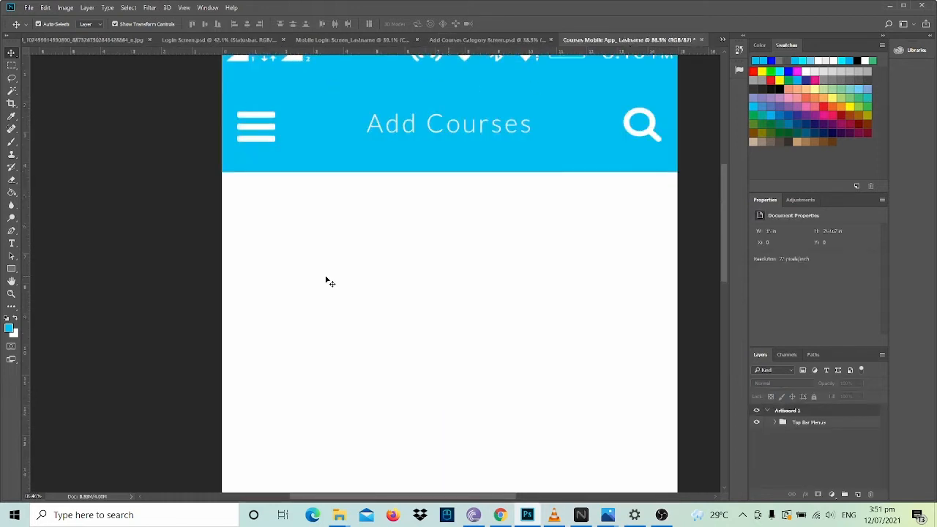
scroll(330, 282, "down", 3)
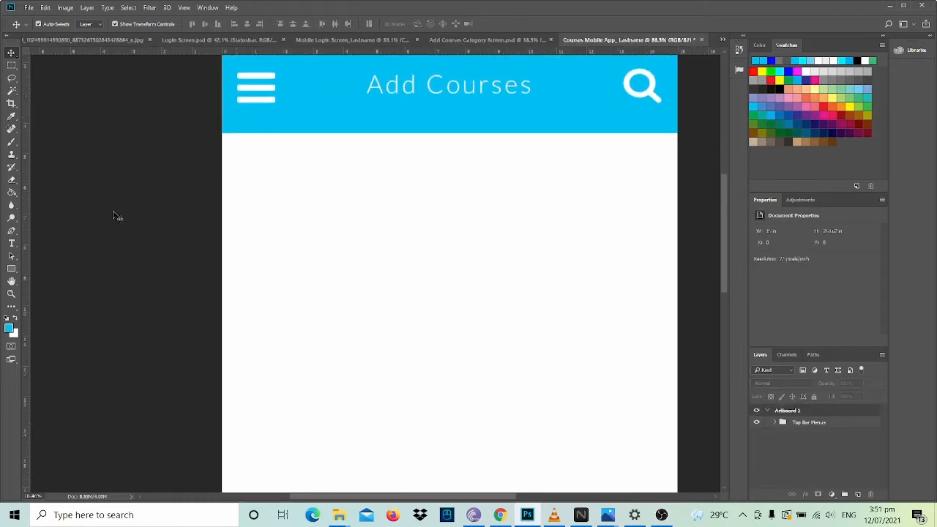
left_click(12, 281)
left_click(12, 269)
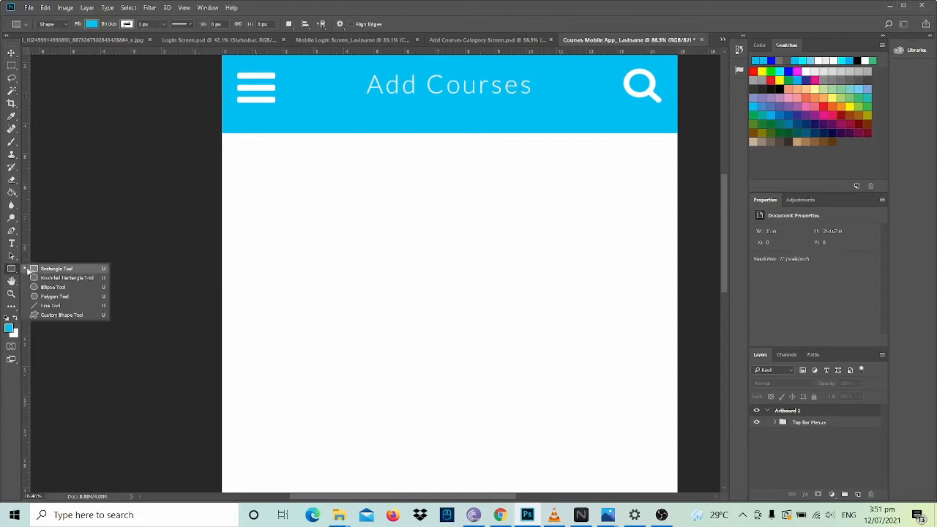
left_click(53, 296)
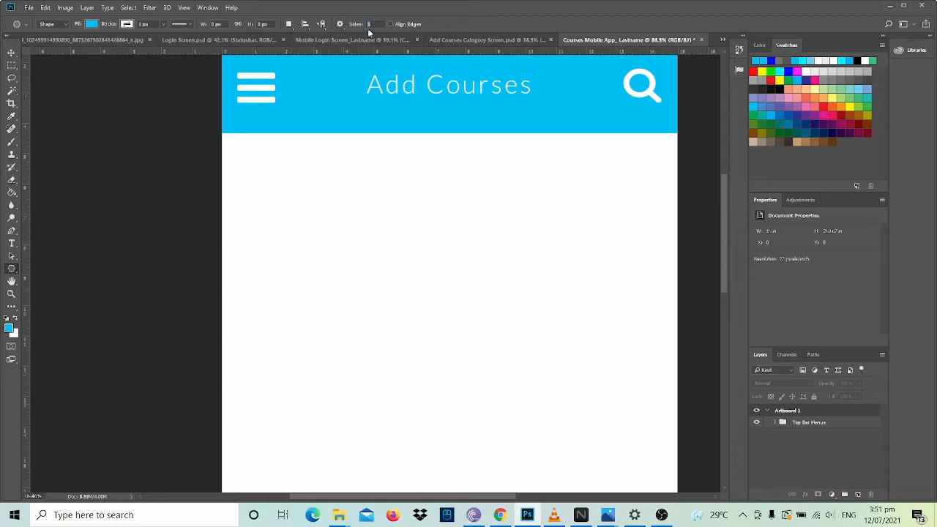
left_click_drag(256, 169, 256, 208)
Move the hexagon into the white area beneath the menu icon and compare it with the Add Courses Category Screen.
left_click(11, 53)
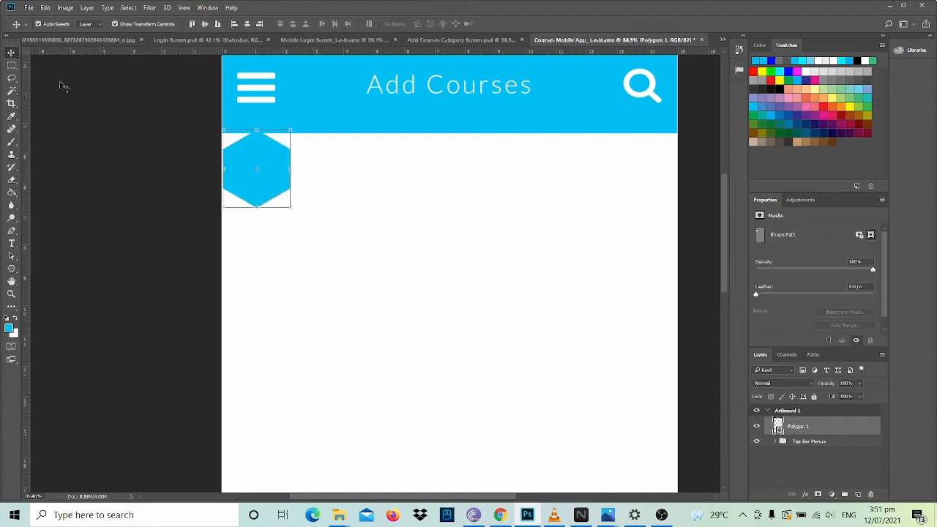
left_click_drag(271, 170, 288, 195)
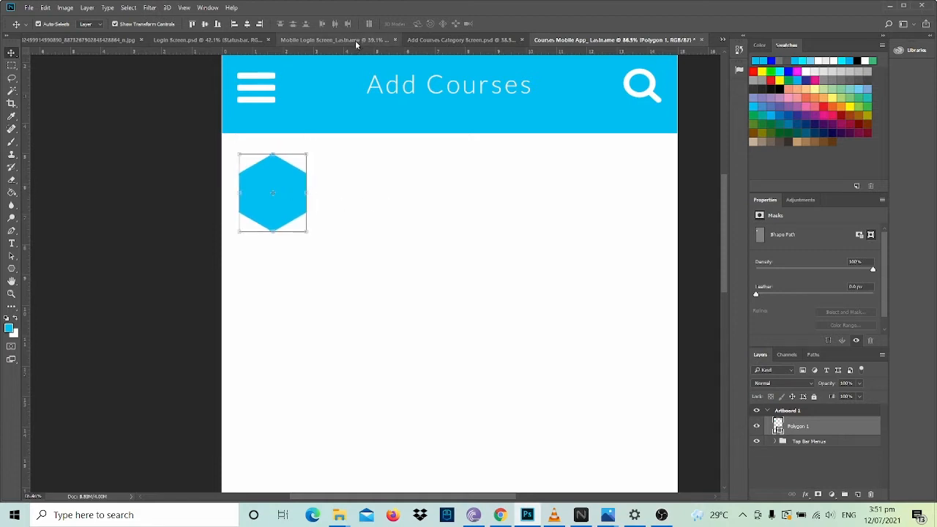
left_click(414, 40)
left_click(663, 40)
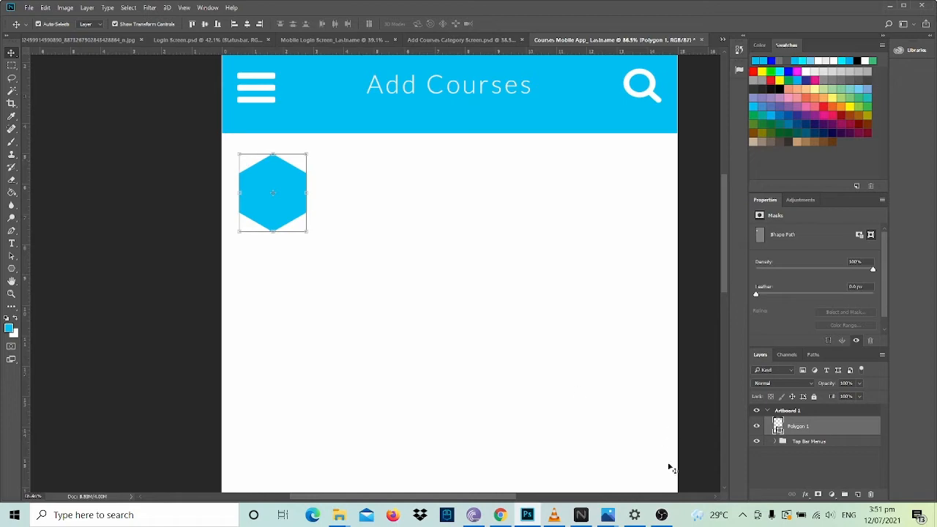
left_click(659, 518)
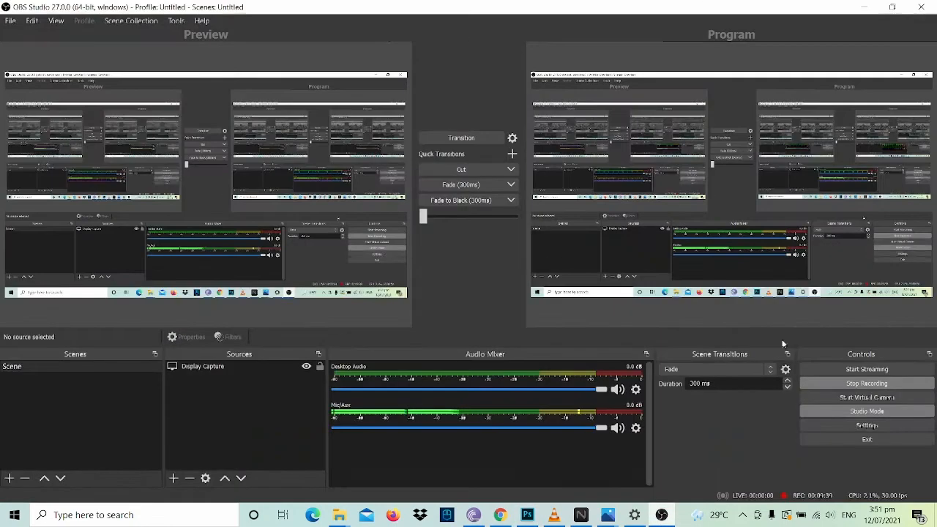
left_click(876, 369)
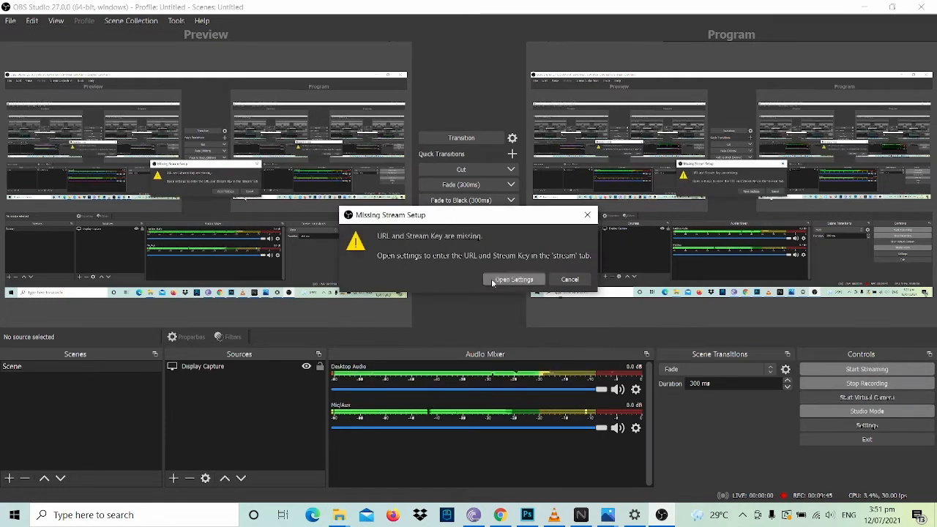
left_click(568, 278)
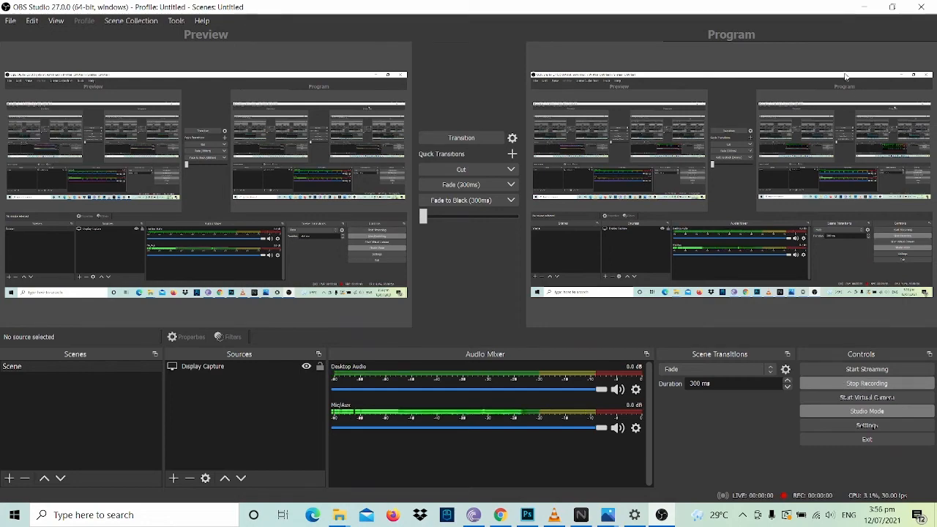
left_click(863, 7)
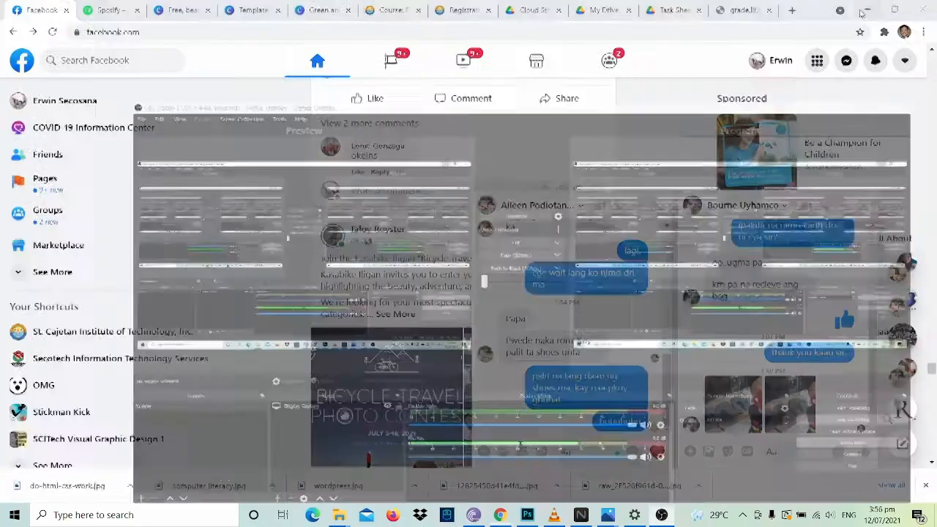
left_click(527, 514)
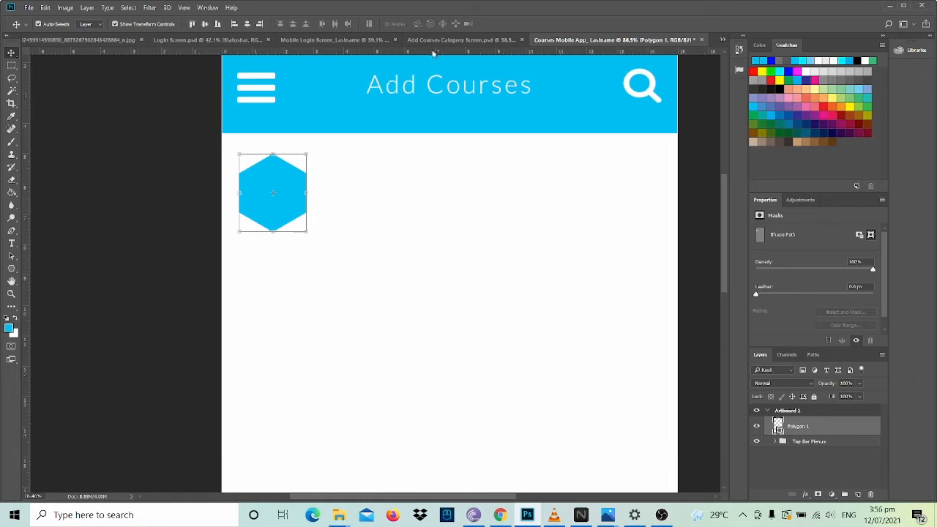
Check the frame colors in the Add Courses Category Screen and recolor the new hexagon dark slate, #35494e.
left_click(431, 40)
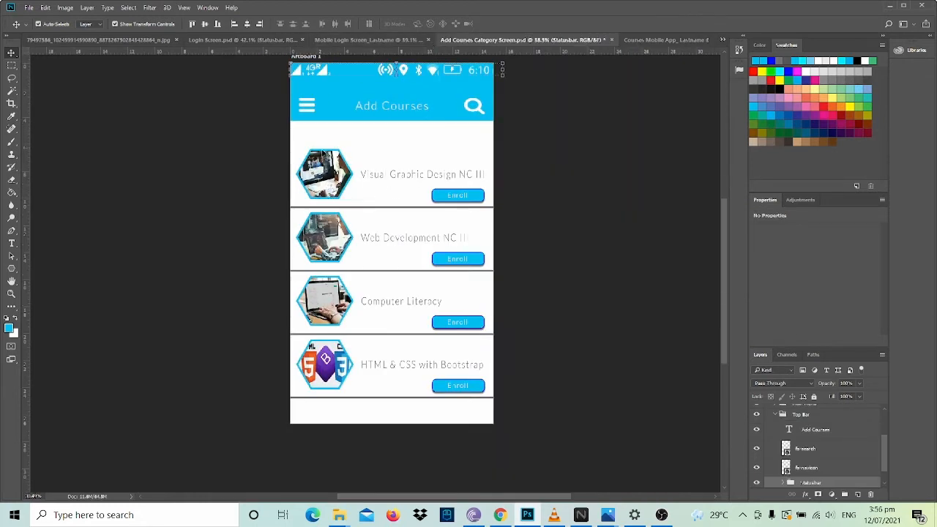
left_click(628, 41)
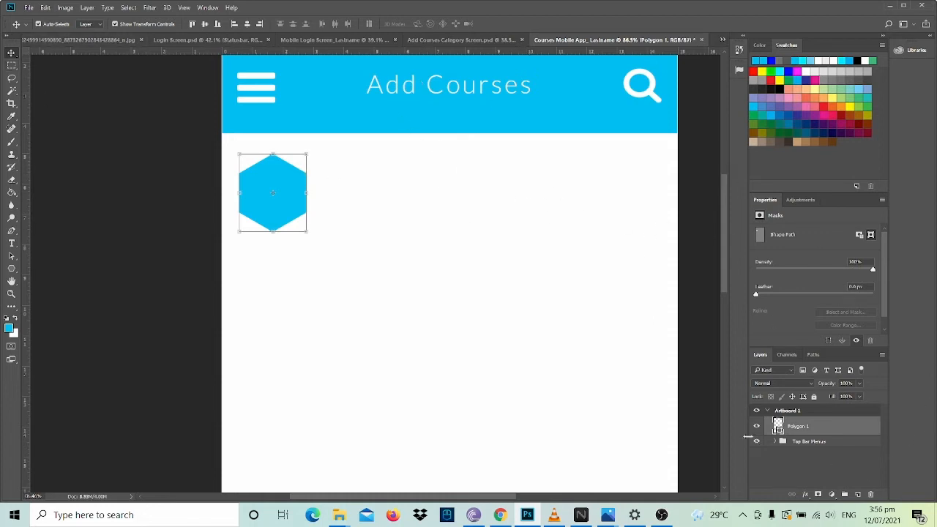
double_click(777, 428)
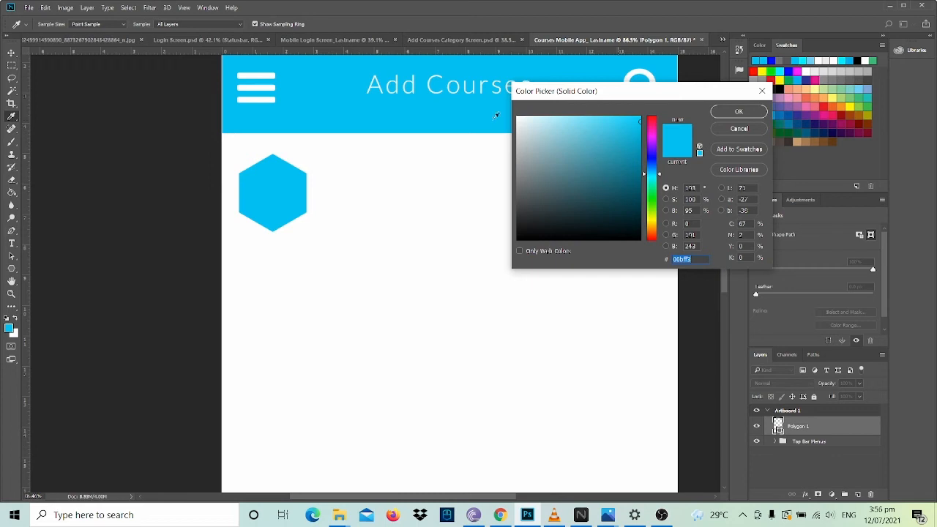
left_click(556, 202)
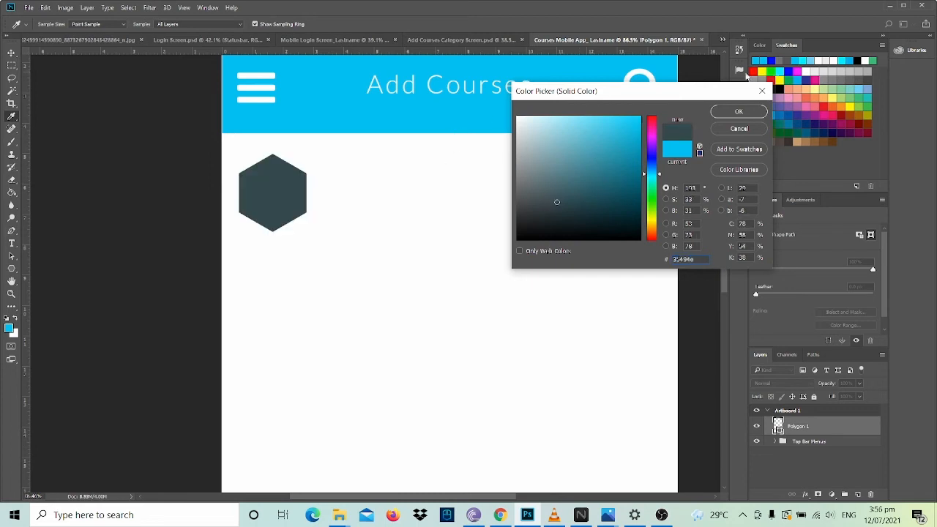
left_click(737, 111)
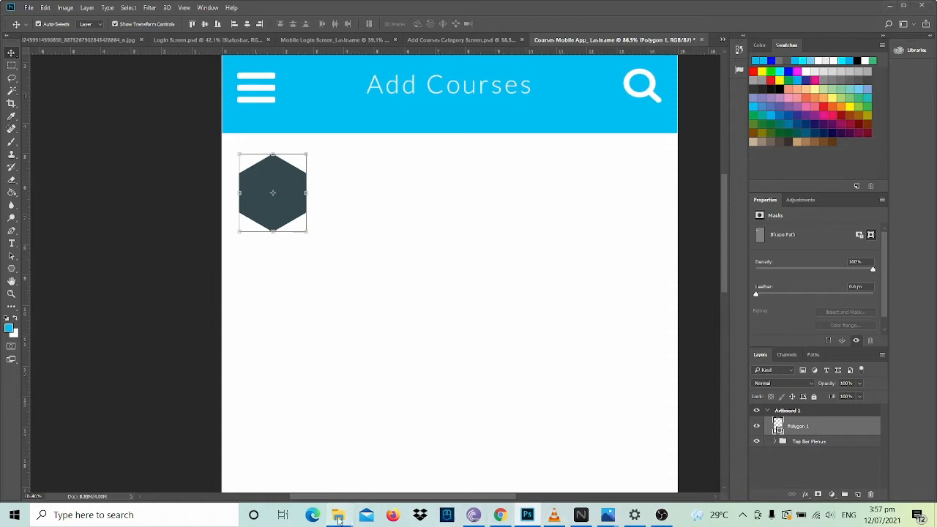
Place the photo whose file name ends in "visuals.jpg" from the Add Course Screen folder over the hexagon and scale it down around it.
mouse_move(338, 518)
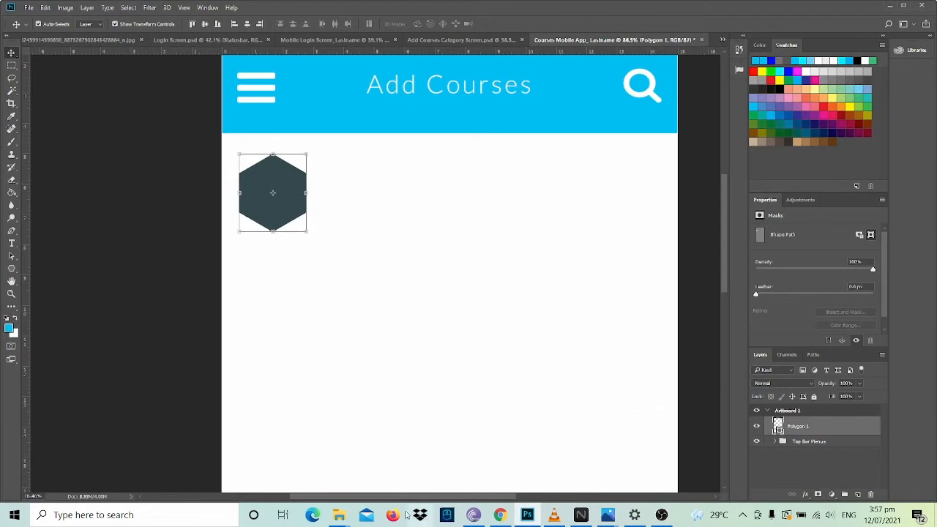
left_click(409, 476)
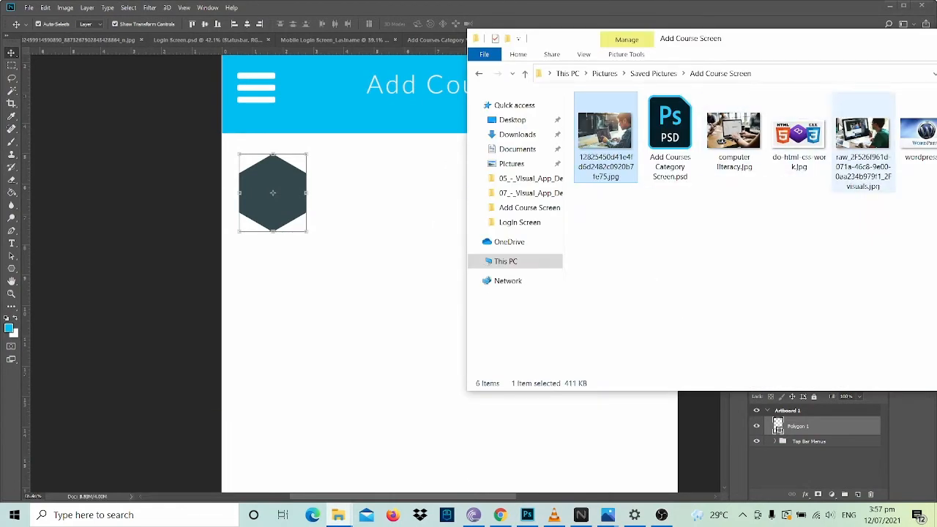
left_click_drag(862, 135, 271, 199)
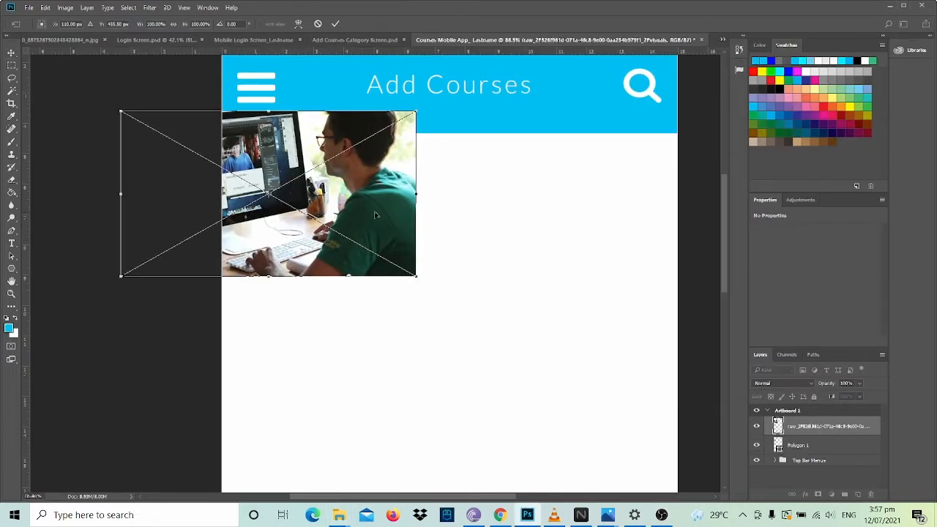
left_click_drag(120, 276, 209, 275)
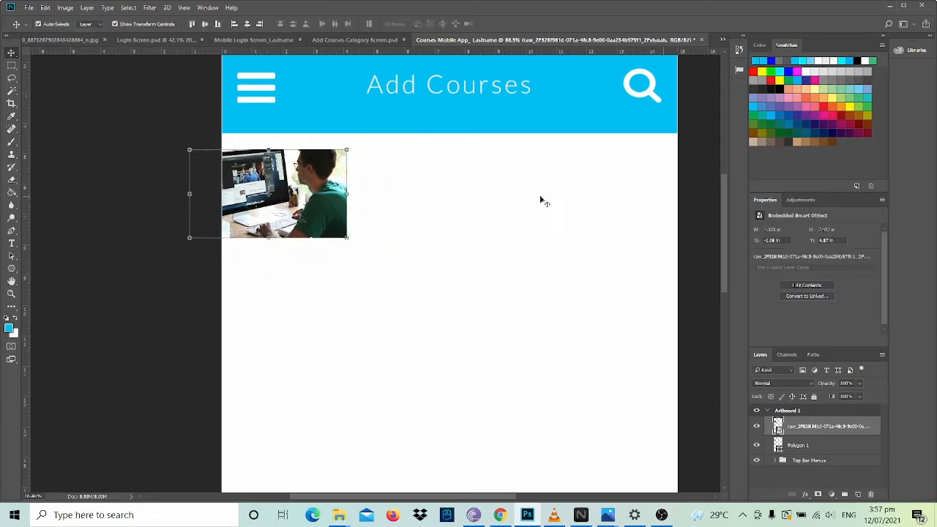
double_click(338, 205)
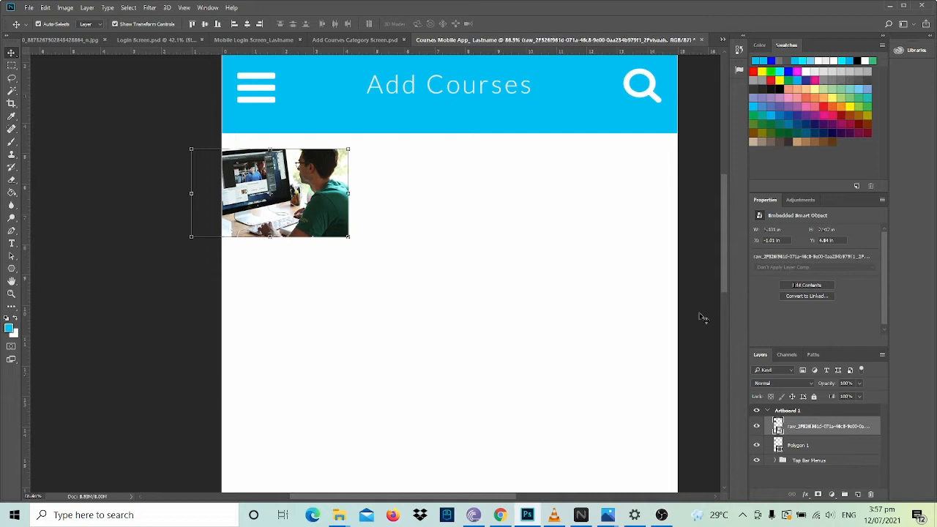
Clip the placed photo to the Polygon 1 layer with a clipping mask.
left_click(805, 450)
left_click(814, 430)
left_click(817, 444)
left_click(818, 429)
left_click_drag(821, 428, 820, 434)
left_click(821, 434, "alt")
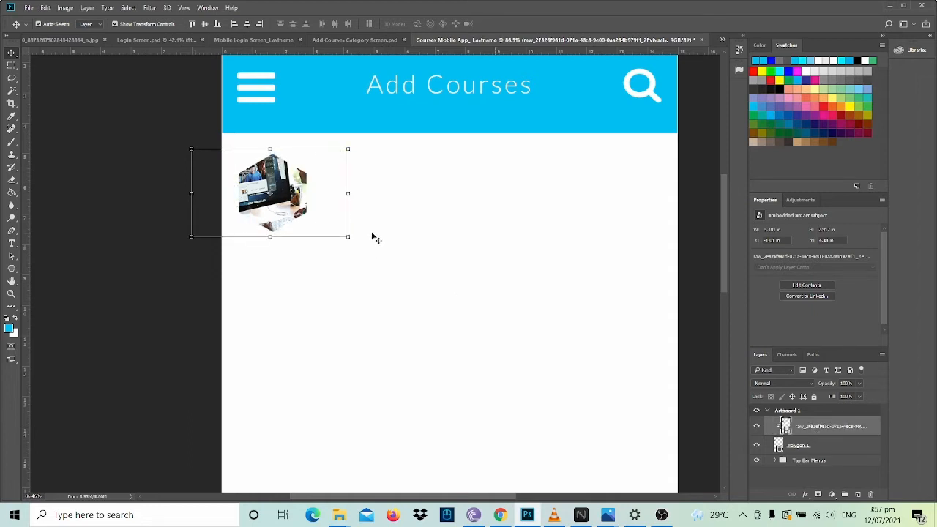
Shrink the clipped photo to about 37% width and 47% height so it fills the hexagon and deselect it.
mouse_move(348, 235)
left_mouse_down()
mouse_move(325, 227)
mouse_move(331, 237)
left_mouse_up()
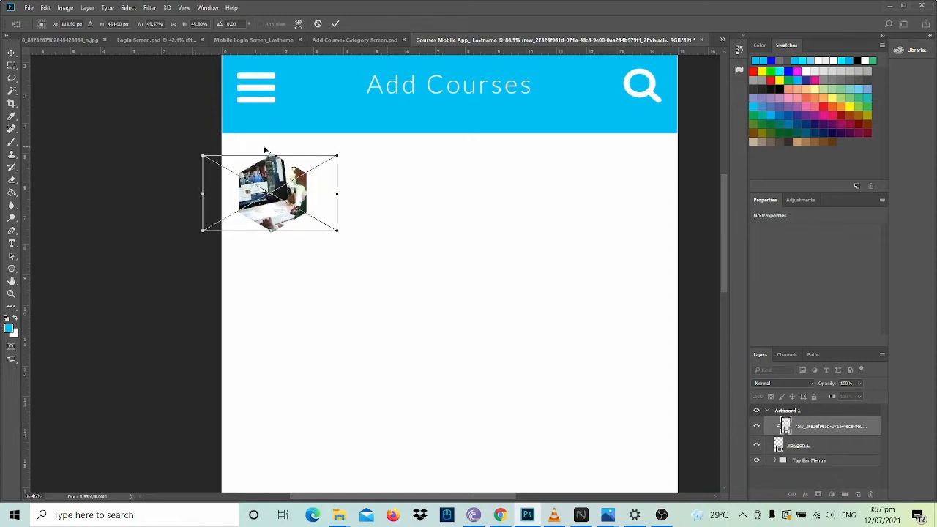
left_click_drag(271, 149, 271, 148)
left_click_drag(203, 192, 212, 192)
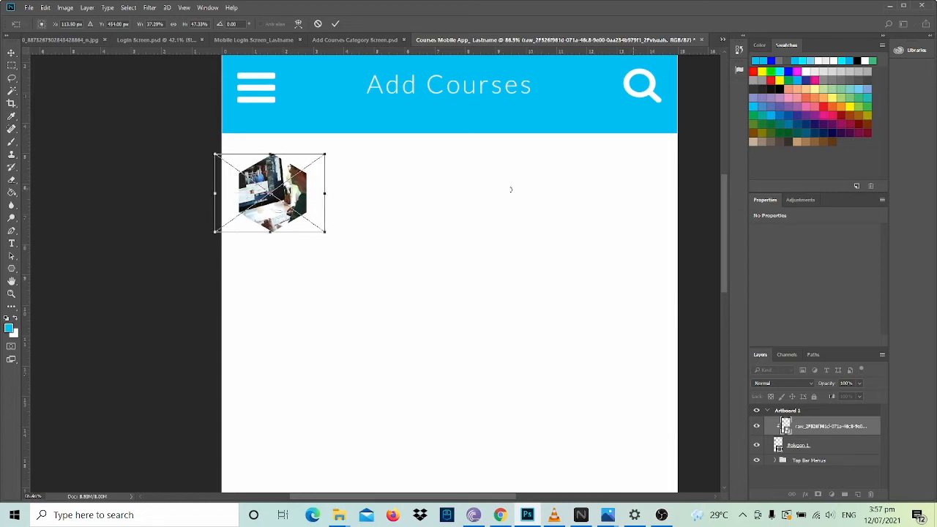
key("Return")
left_click(326, 270)
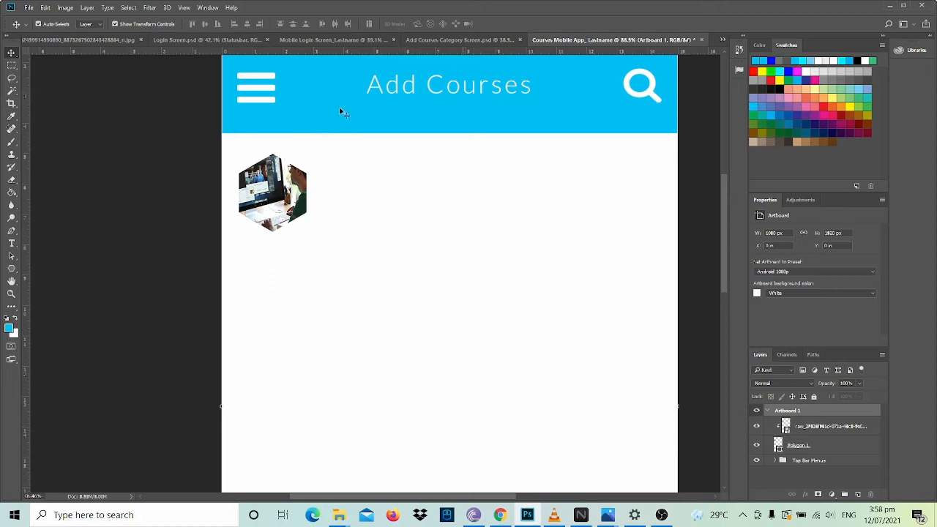
Add a 5 px blue inside Stroke effect to the Polygon 1 layer.
left_click(799, 445)
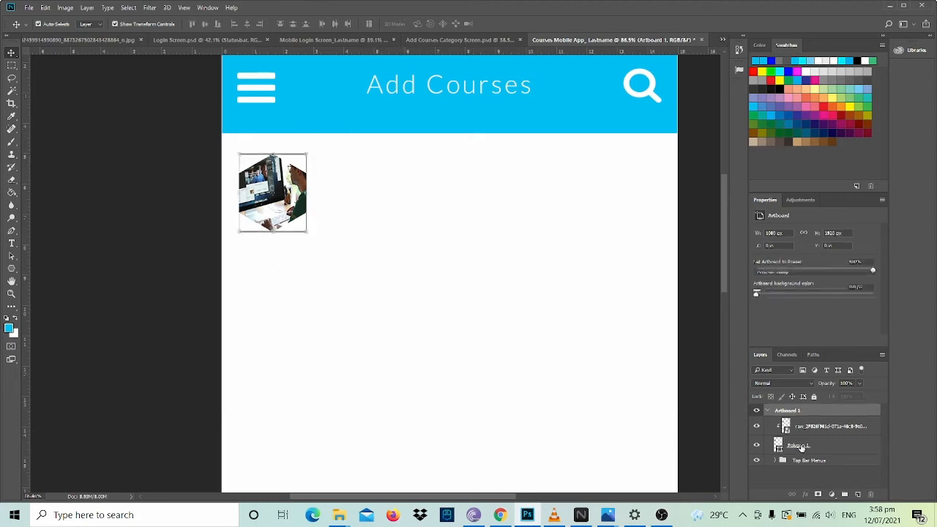
left_click(804, 497)
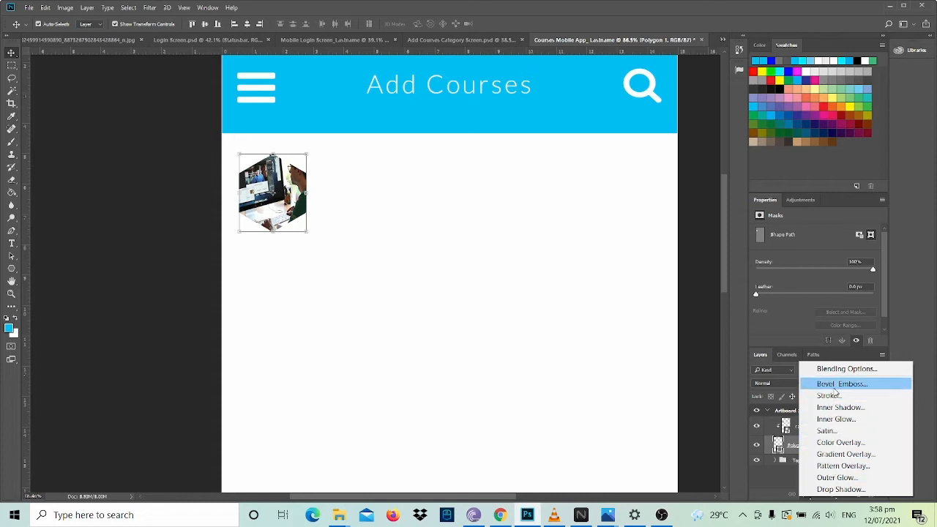
left_click(830, 396)
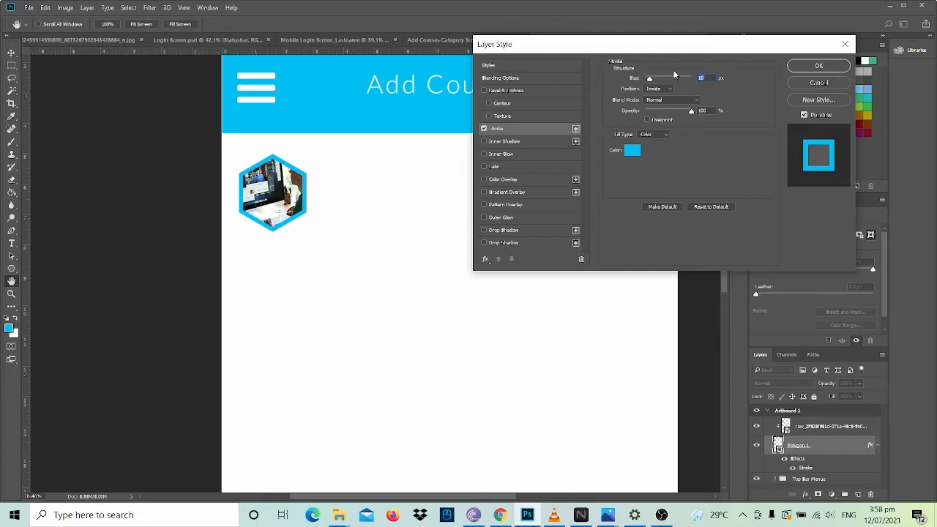
type("5")
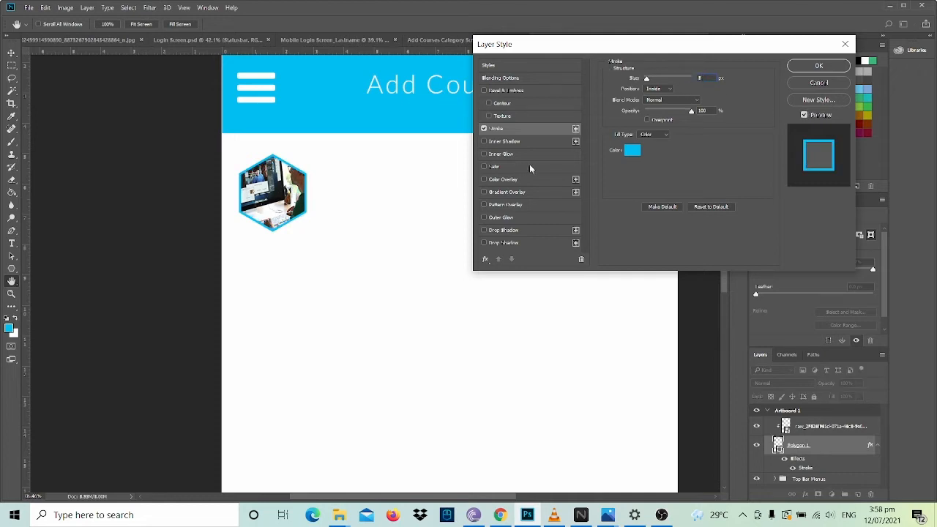
left_click(818, 65)
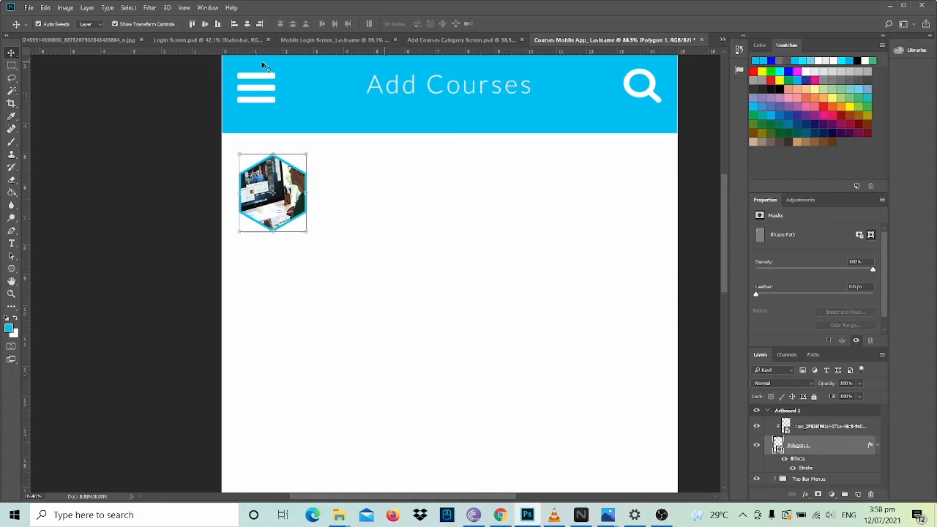
Compare with the Add Courses Category Screen, enlarge hexagon and photo together to about 115%, and shift them slightly right and down.
left_click(458, 44)
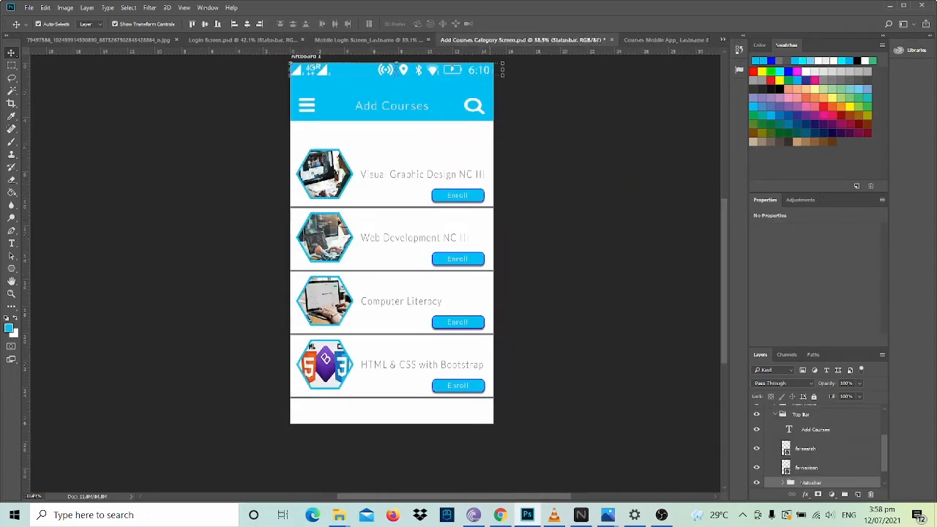
left_click(655, 38)
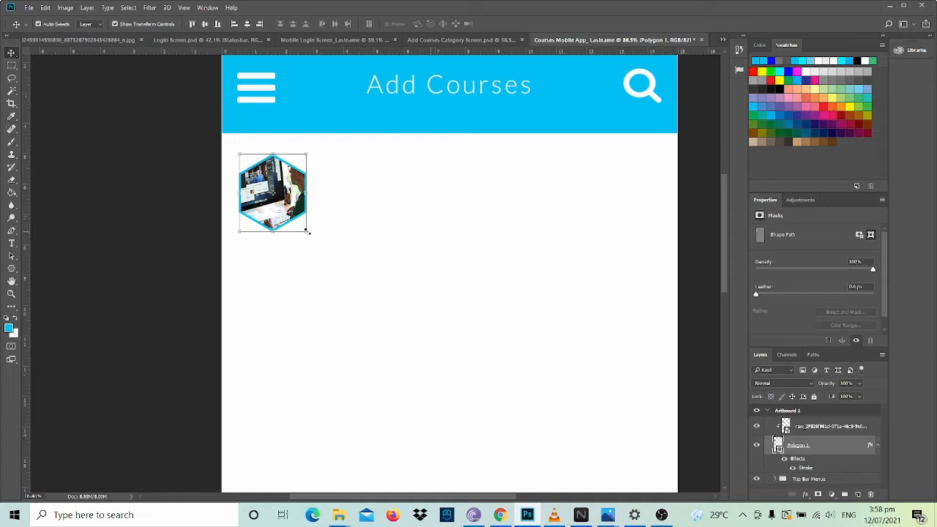
left_click(846, 425, "shift")
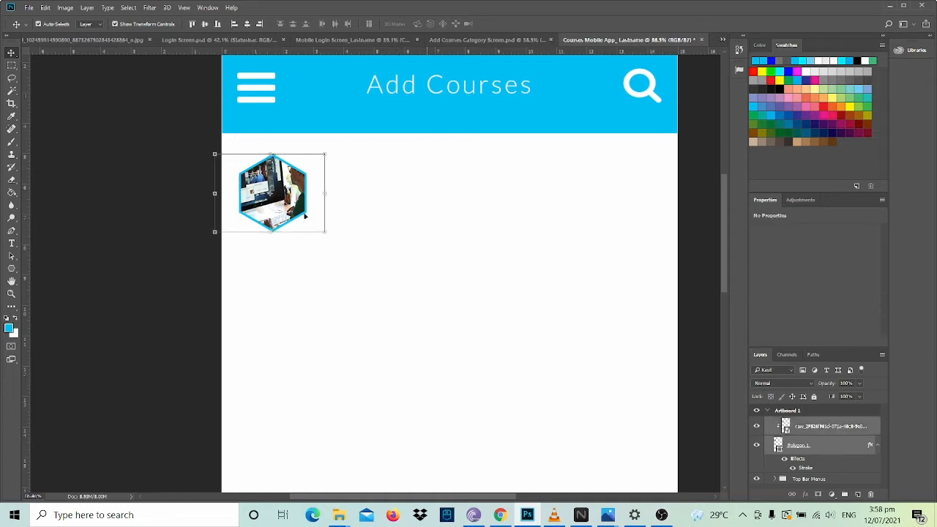
left_click_drag(327, 232, 334, 238)
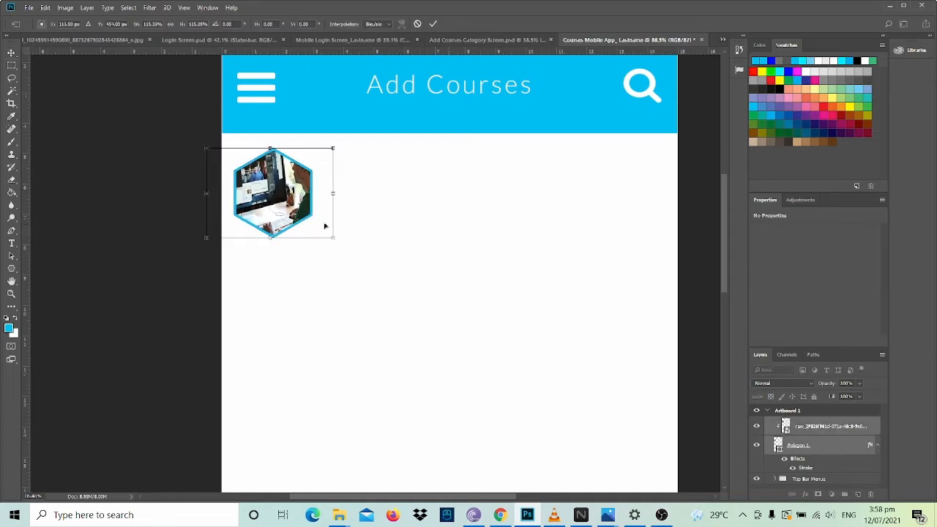
left_click_drag(307, 175, 317, 181)
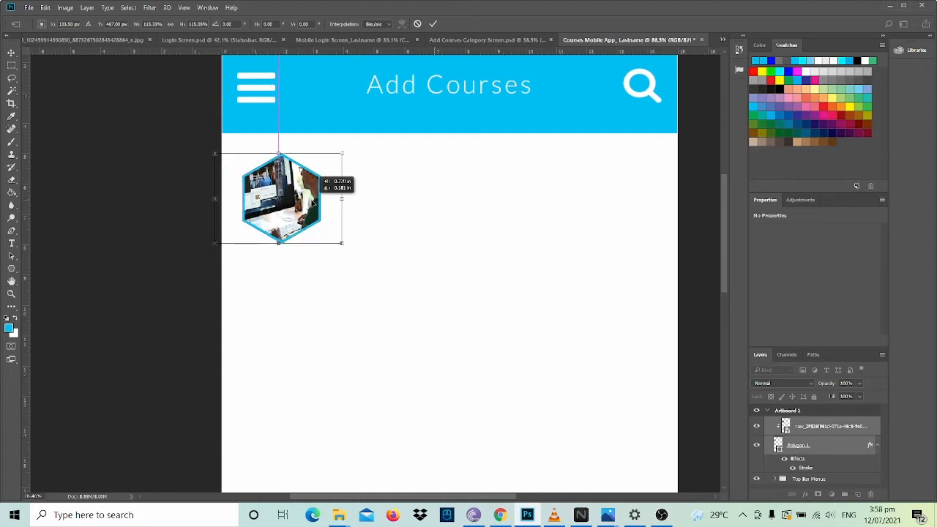
key("Return")
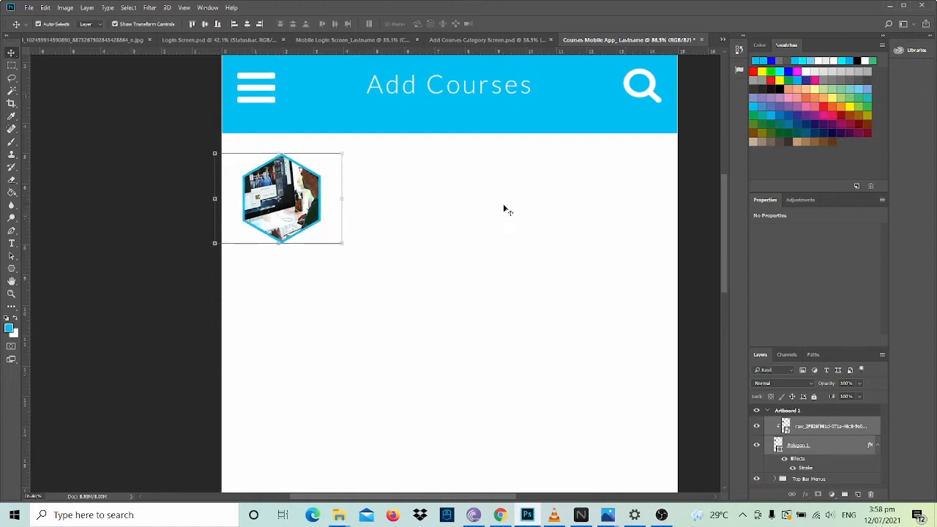
left_click(511, 214)
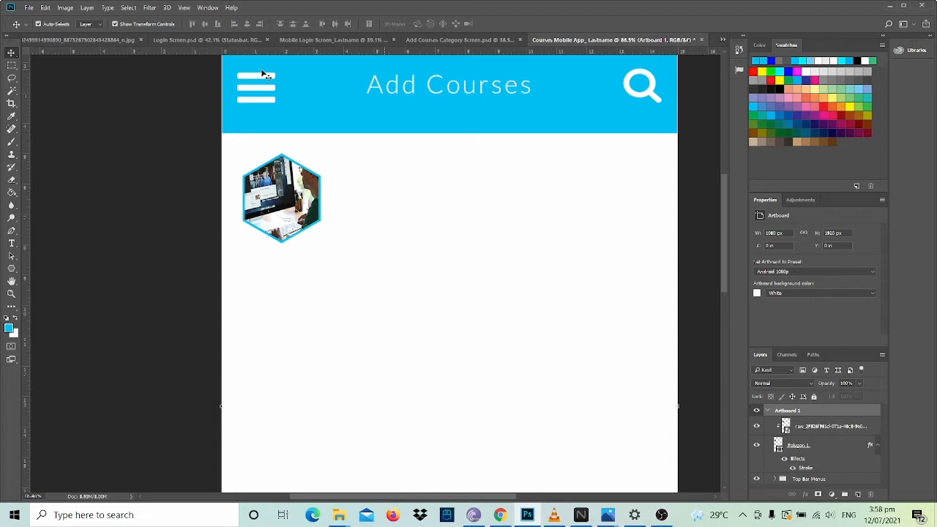
Draw a 1 px gray (#707070) horizontal divider line across the full 1080 px artboard width below the hexagon, above the photo layer.
scroll(818, 429, "down", 2)
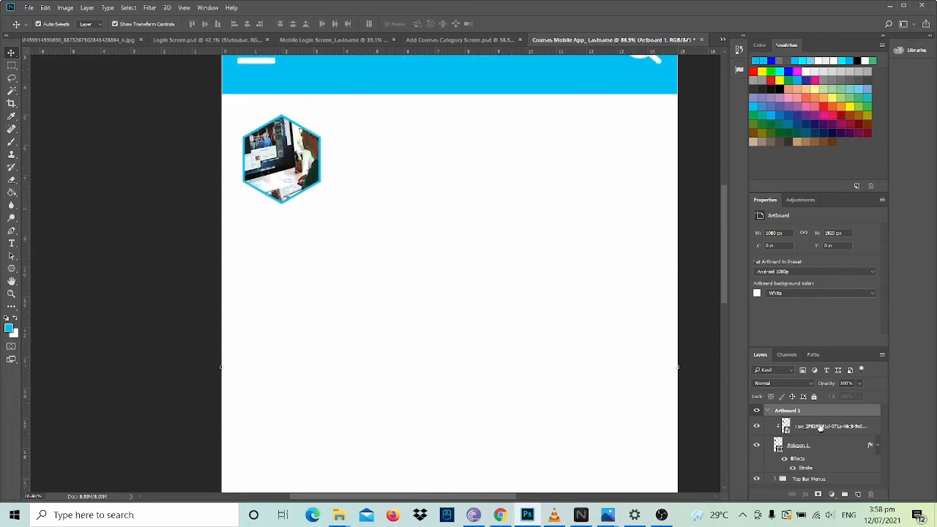
scroll(819, 428, "up", 1)
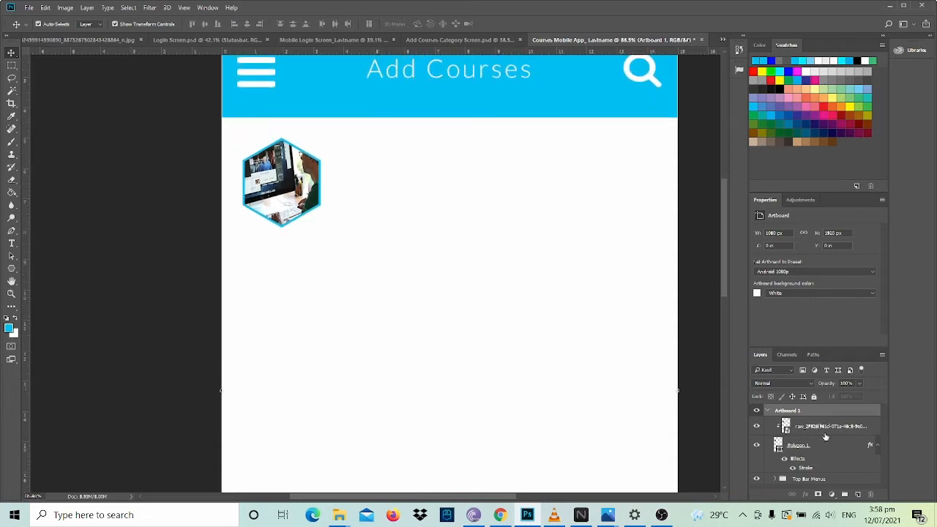
left_click(826, 441)
left_click(820, 432)
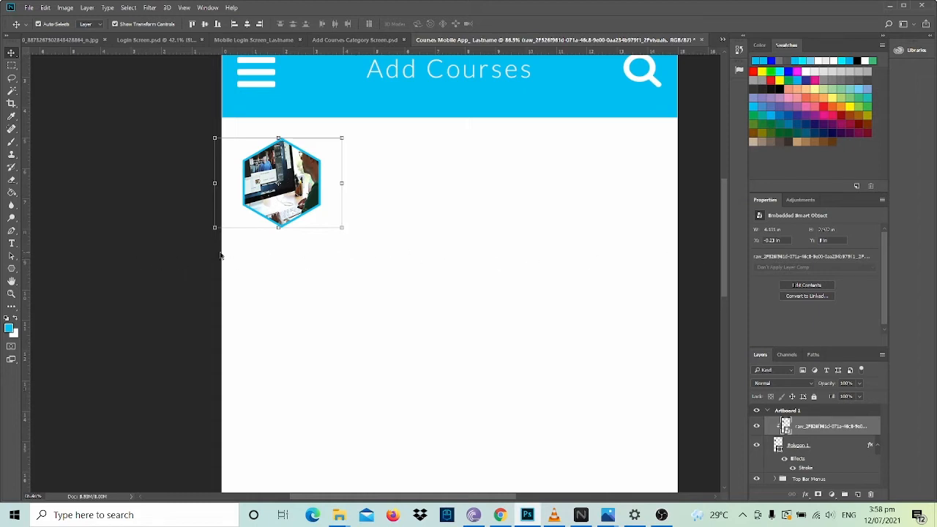
left_click(11, 268)
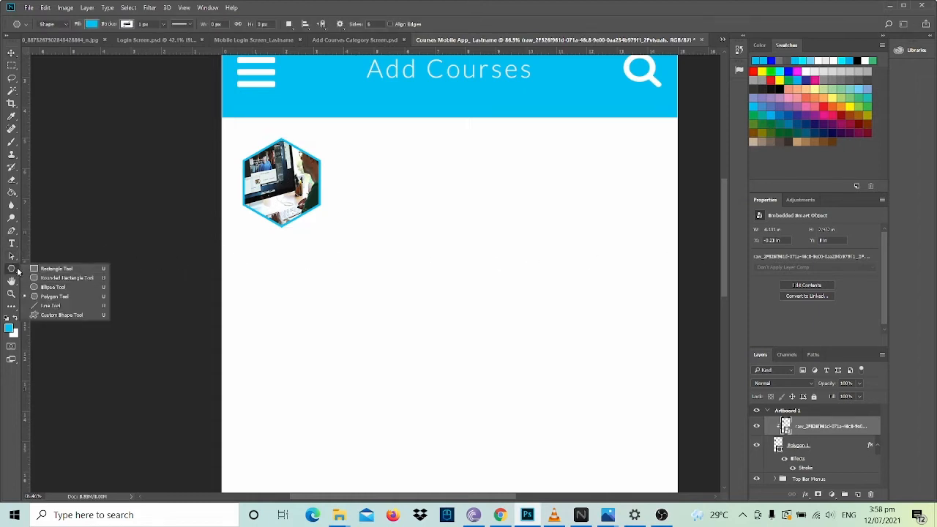
left_click(49, 306)
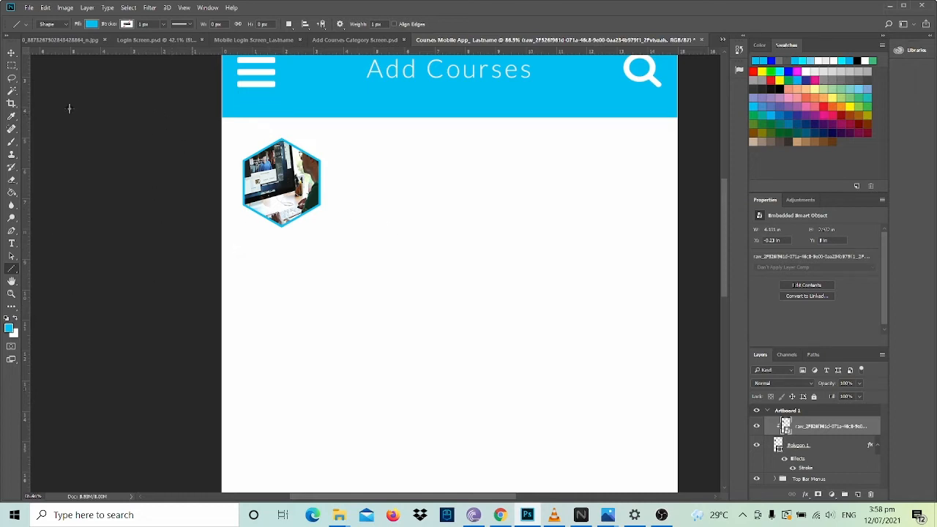
left_click(7, 331)
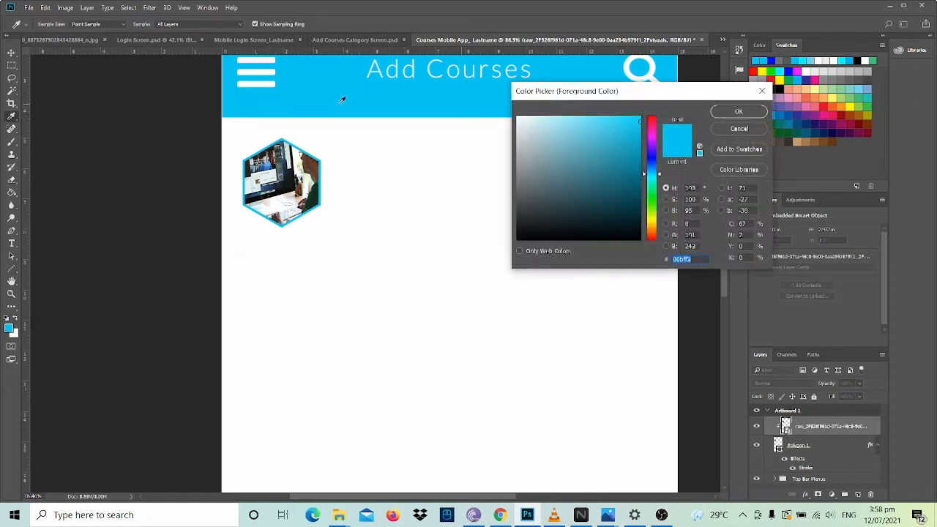
mouse_move(611, 126)
left_mouse_down()
mouse_move(522, 195)
mouse_move(516, 186)
left_mouse_up()
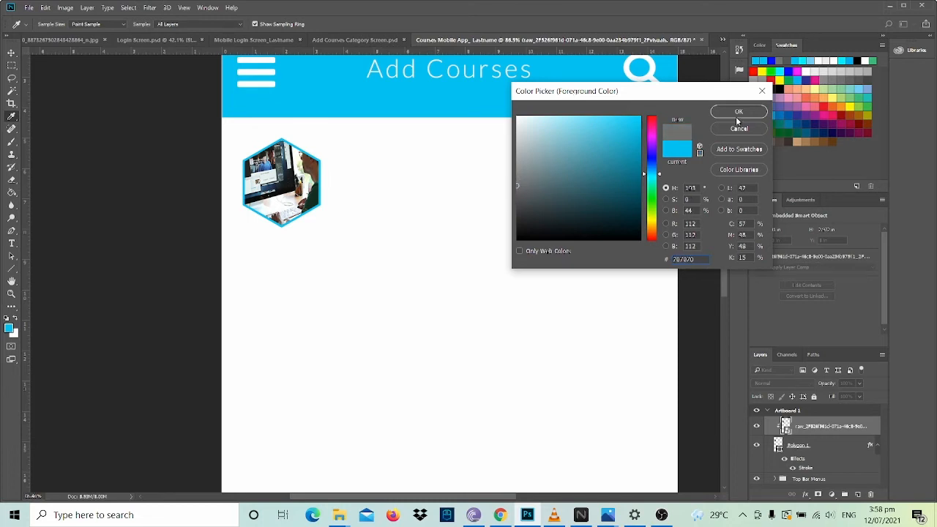
left_click(738, 112)
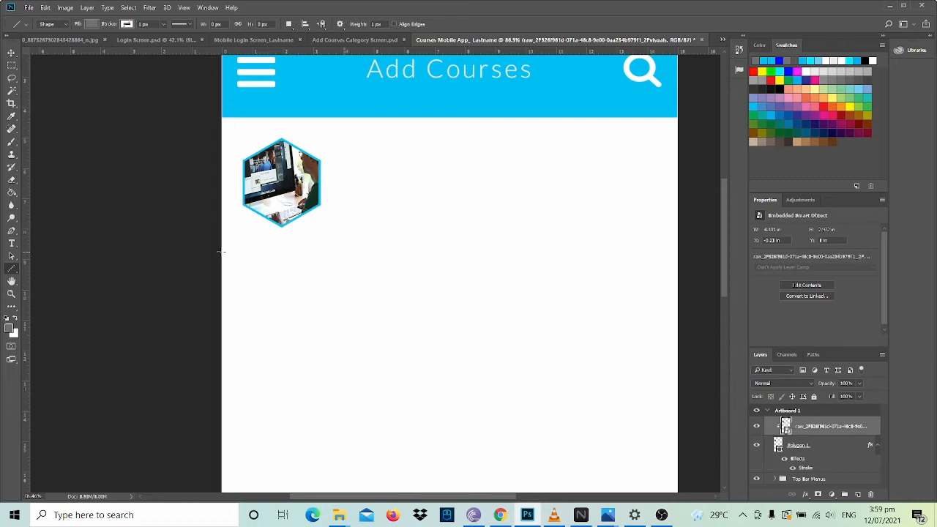
left_click_drag(222, 252, 677, 264)
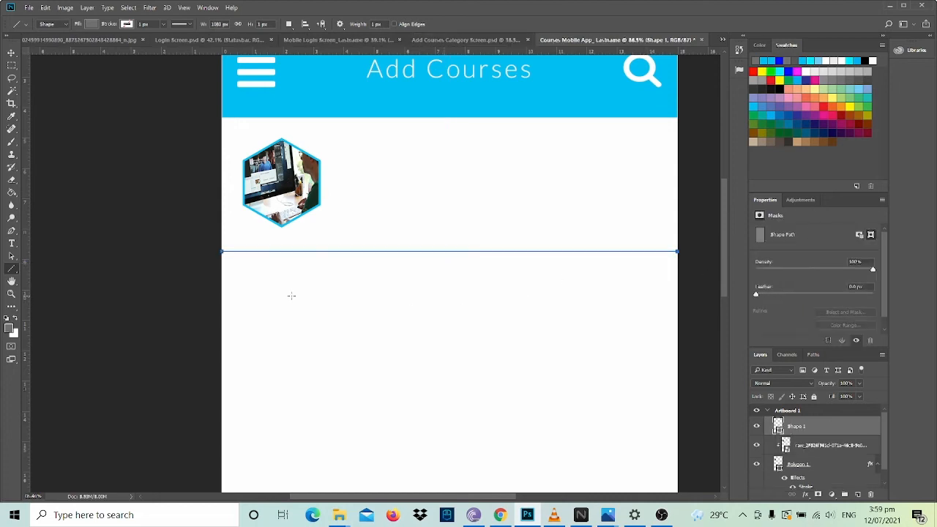
Thicken the gray divider line below the hexagon by scaling it to 500% height.
scroll(230, 277, "up", 2)
scroll(233, 278, "up", 10)
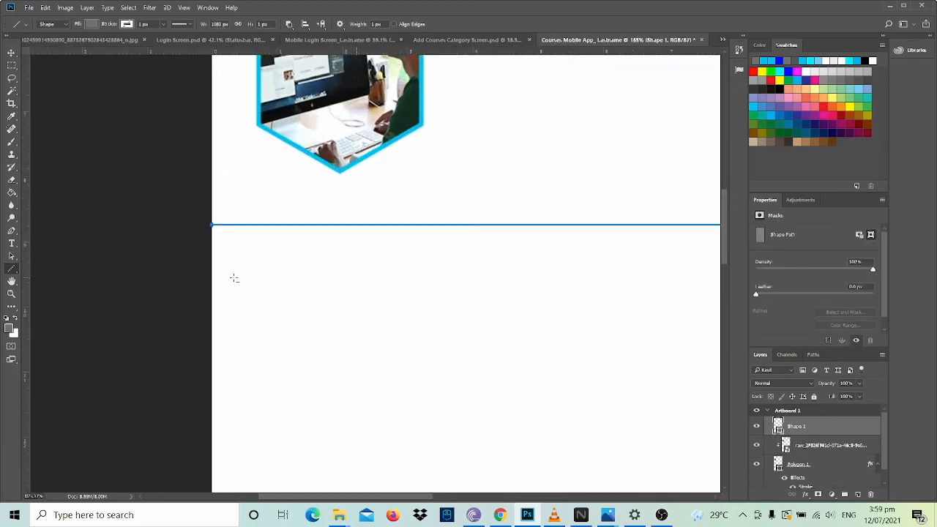
left_click(12, 53)
key("Down")
key("Down")
key("Down")
key("Down")
key("Down")
key("Up")
key("Up")
key("Up")
key("Up")
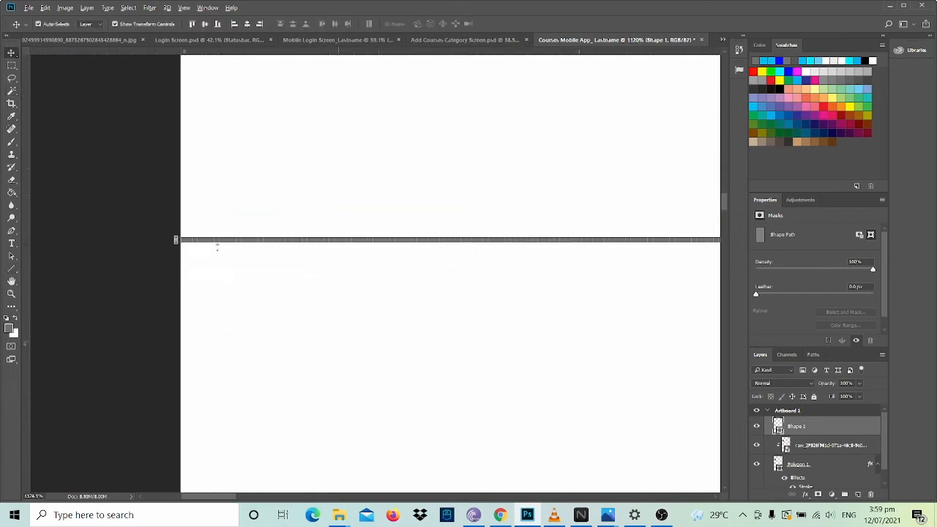
scroll(231, 259, "up", 3)
left_click_drag(133, 225, 134, 184)
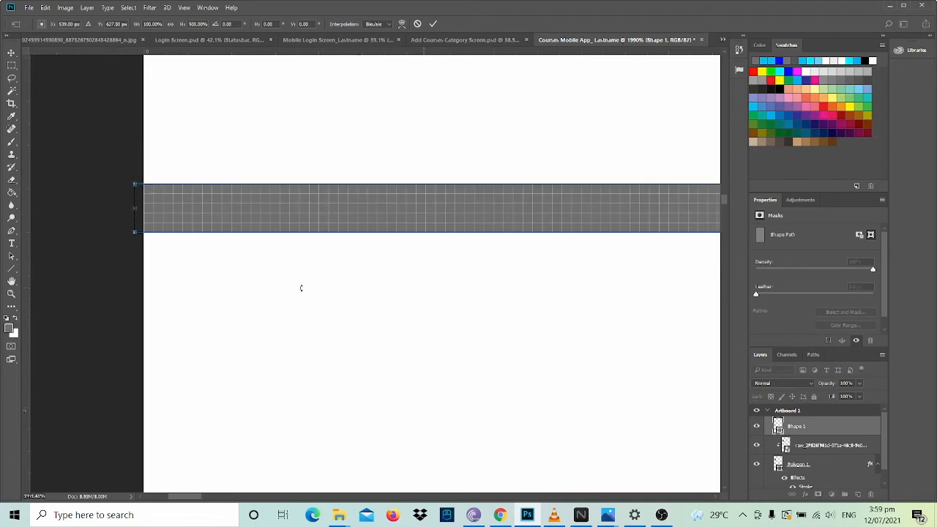
key("Return")
Create a text box about 9 in wide beside the hexagon, above the divider, with the Lato font style set to Regular.
scroll(301, 289, "down", 3)
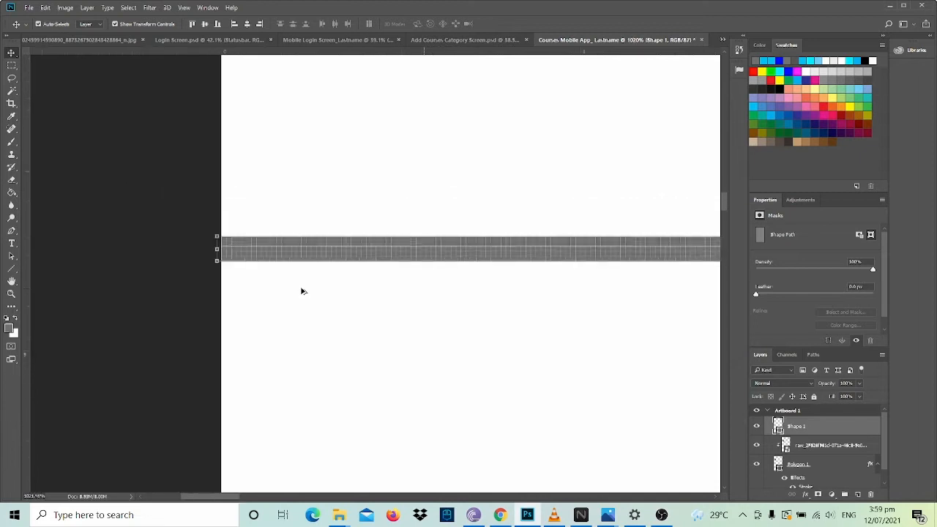
scroll(301, 291, "down", 8)
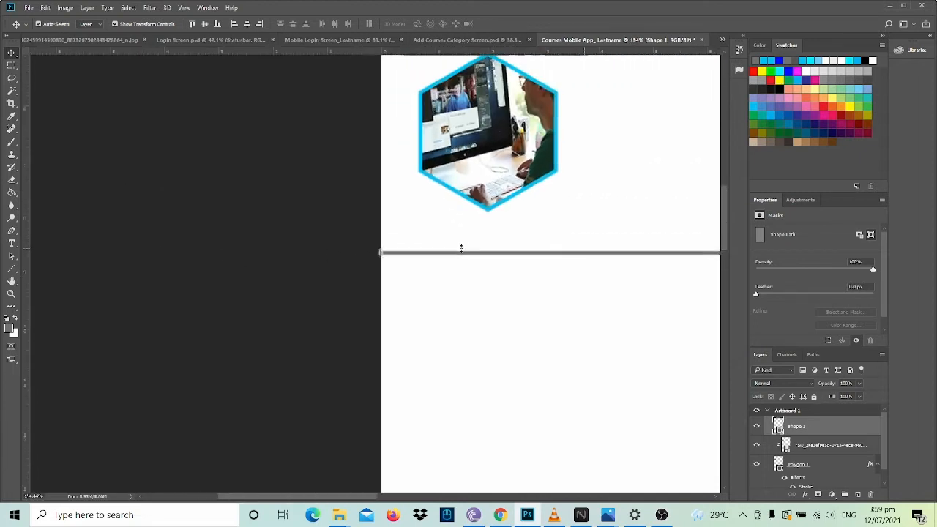
scroll(461, 249, "down", 4)
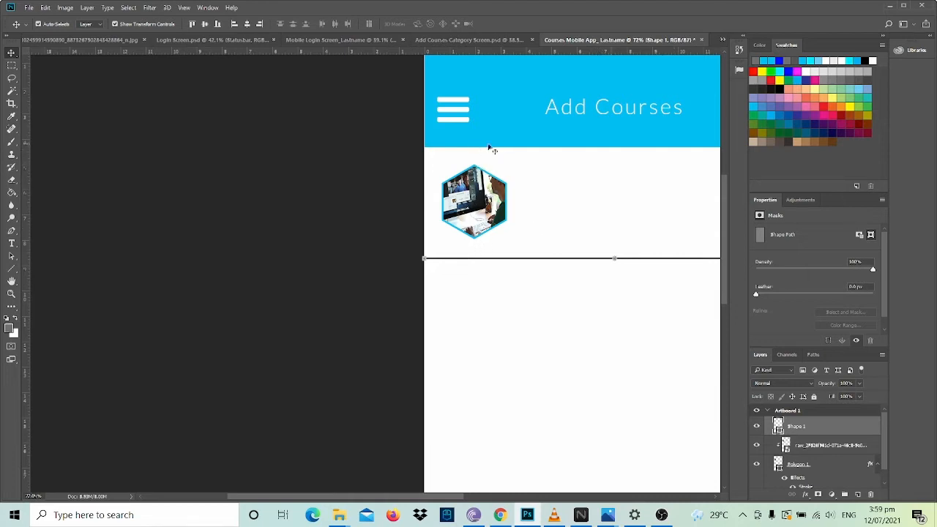
left_click_drag(424, 497, 531, 498)
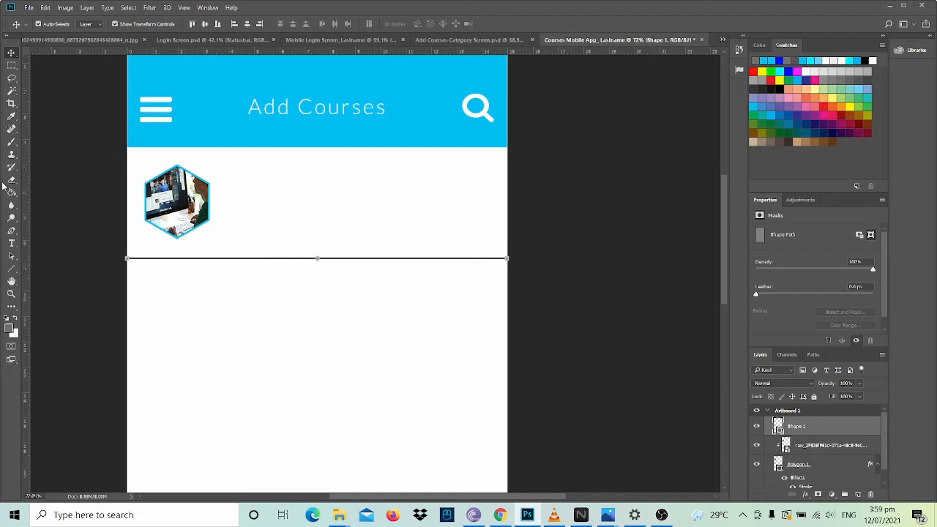
left_click(11, 243)
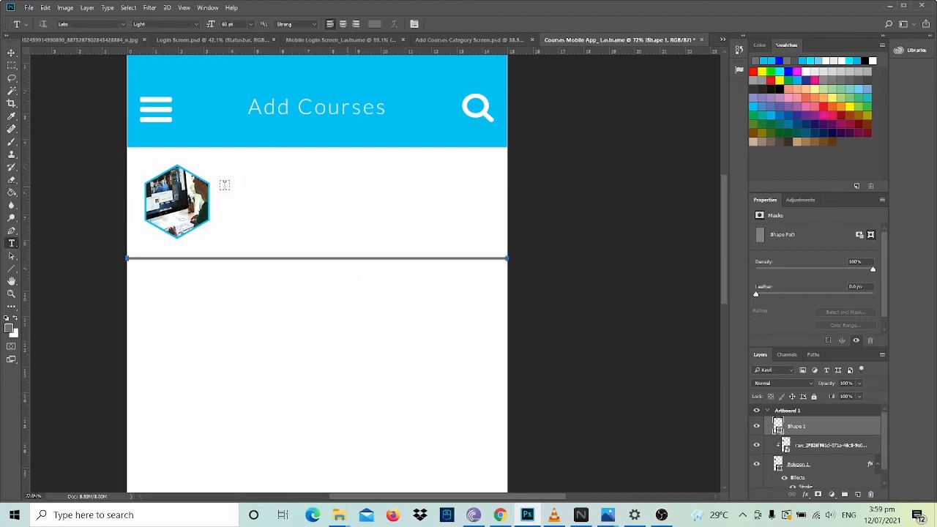
left_click_drag(227, 185, 457, 217)
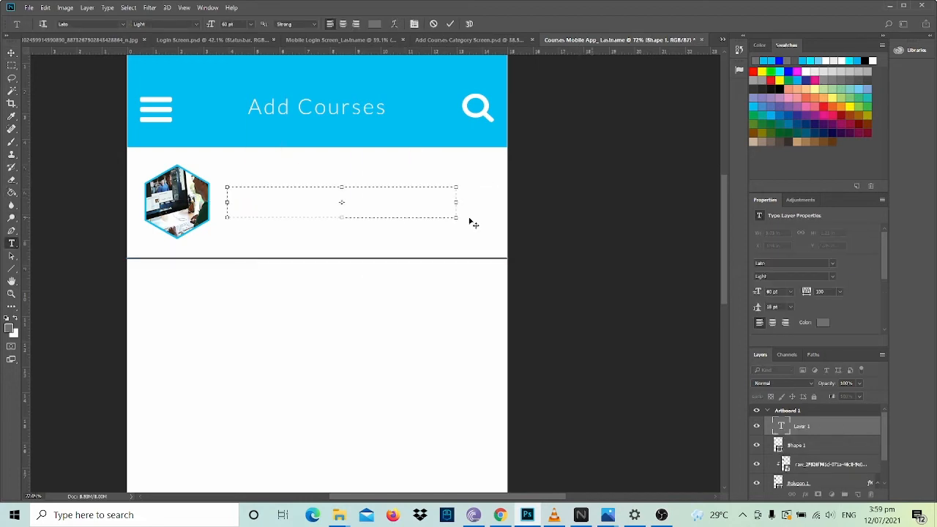
left_click(151, 24)
left_click(196, 25)
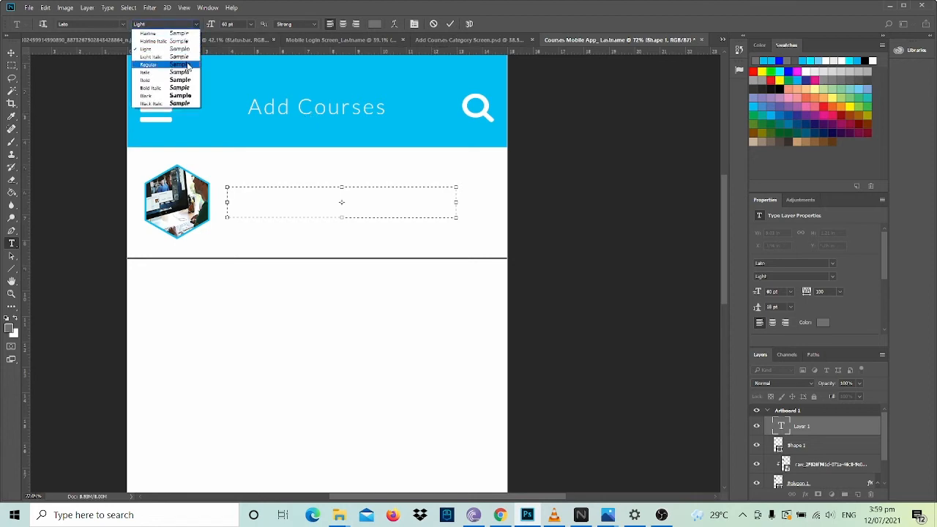
left_click(188, 65)
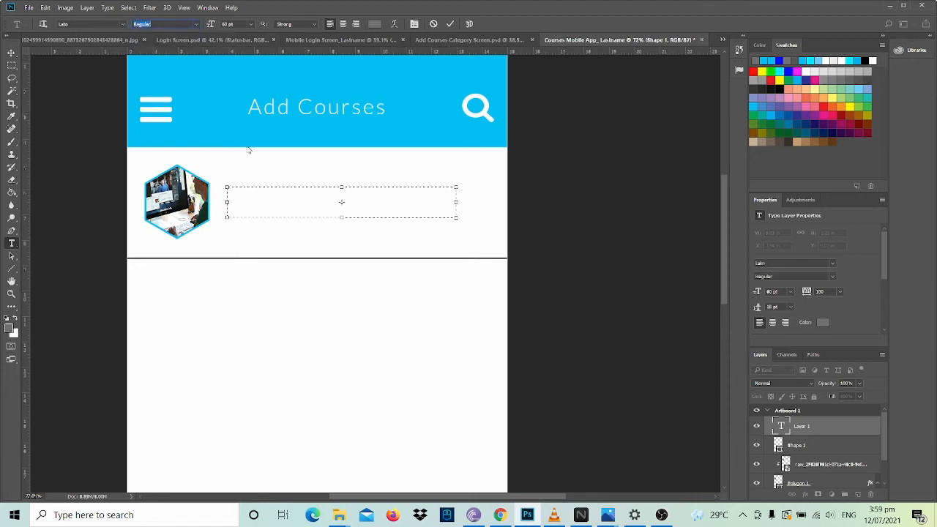
Enter "Visual Graphic Design NC III" as the course title in the text box.
left_click(260, 199)
type("Visual Grap")
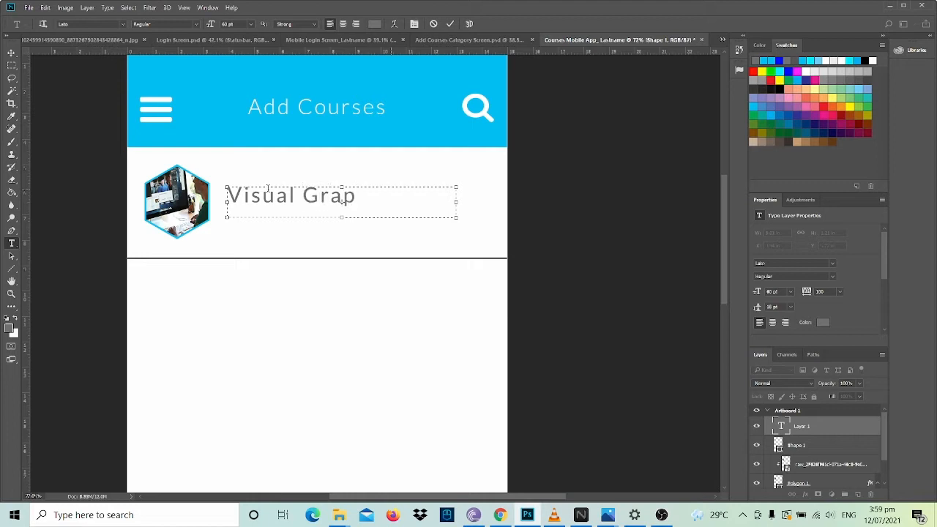
type("hic De sig")
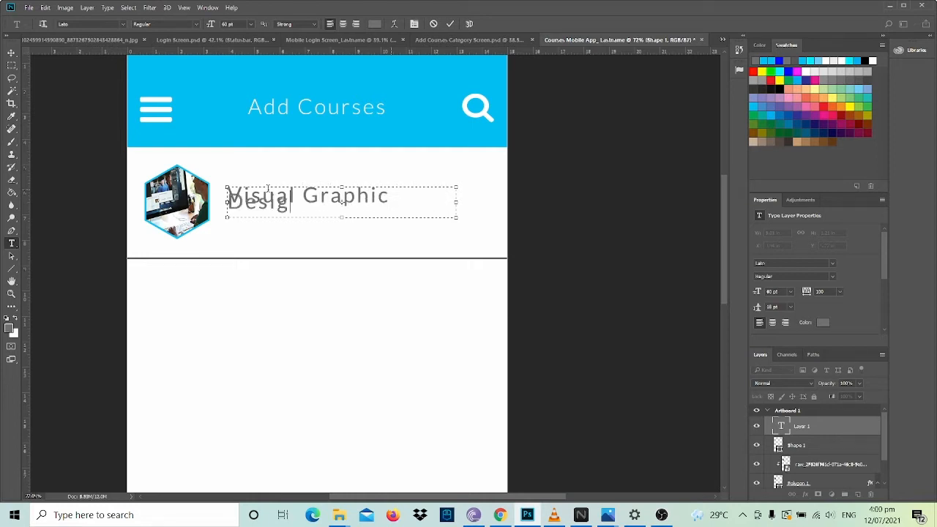
type("n NCIII")
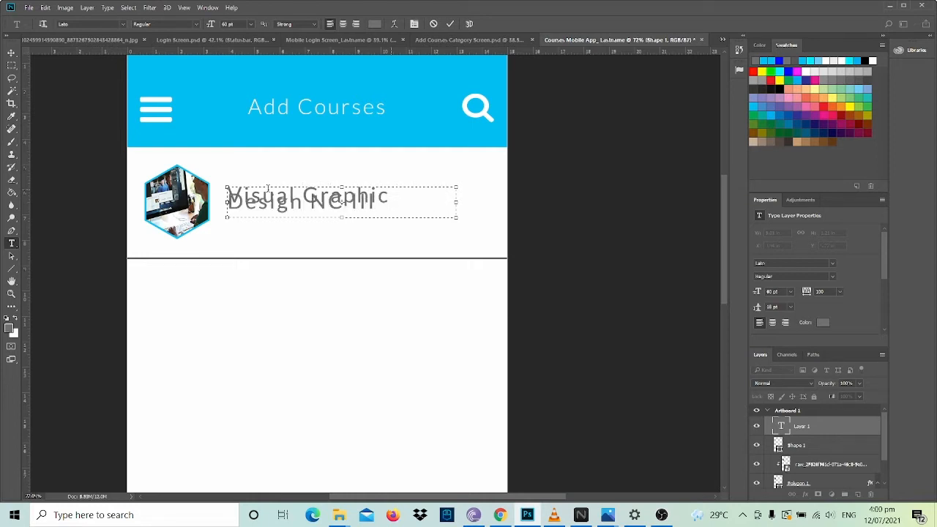
Set the whole course title to 36 pt and shorten its text box to fit a single line.
key("ctrl+a")
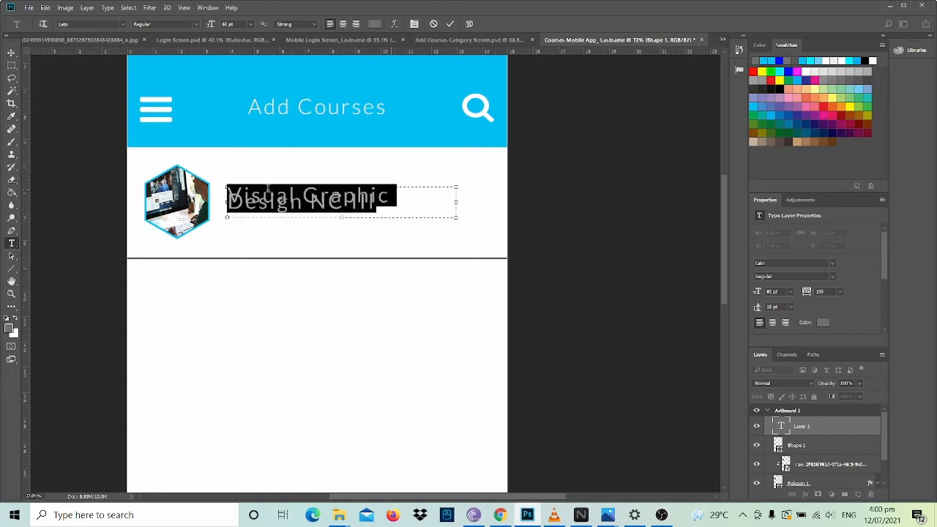
left_click(251, 25)
left_click(247, 180)
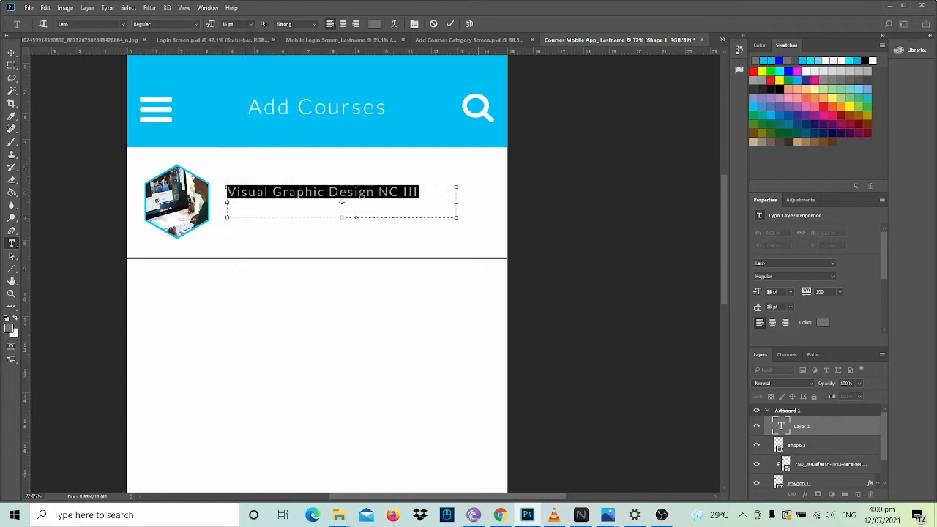
left_click_drag(343, 215, 342, 201)
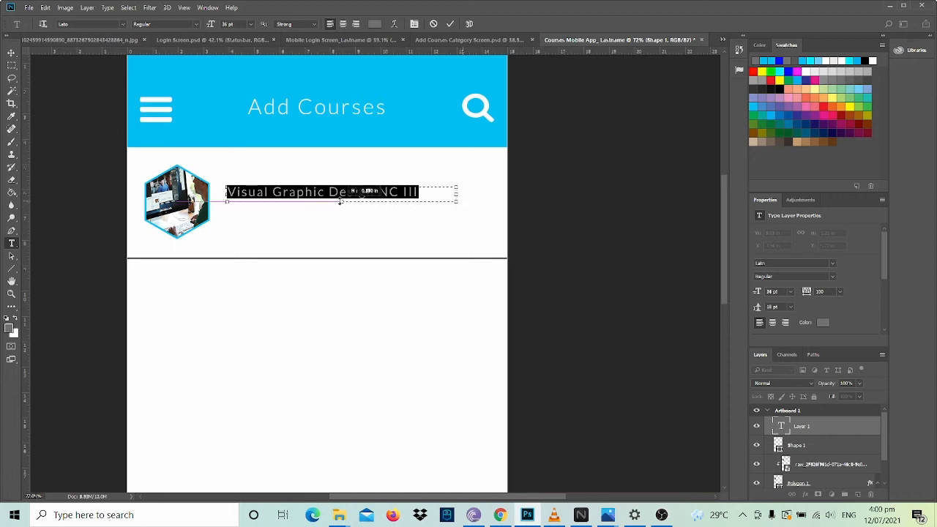
left_click(11, 53)
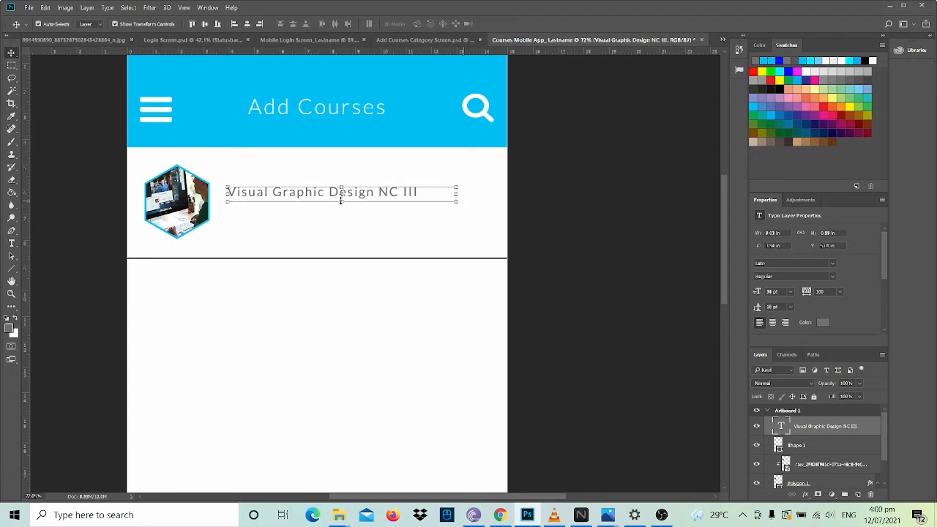
left_click_drag(341, 199, 313, 192)
left_click_drag(462, 203, 474, 195)
mouse_move(409, 199)
left_mouse_down()
mouse_move(422, 200)
mouse_move(409, 205)
left_mouse_up()
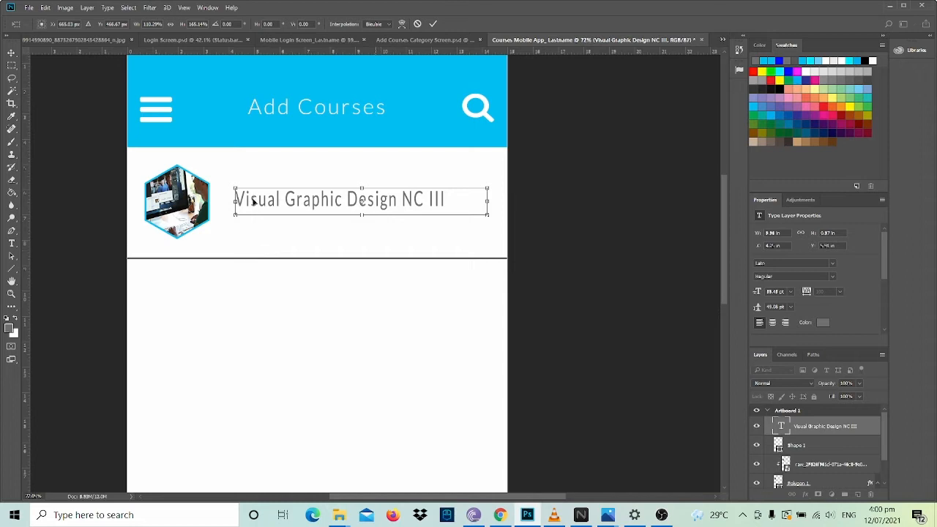
left_click(403, 39)
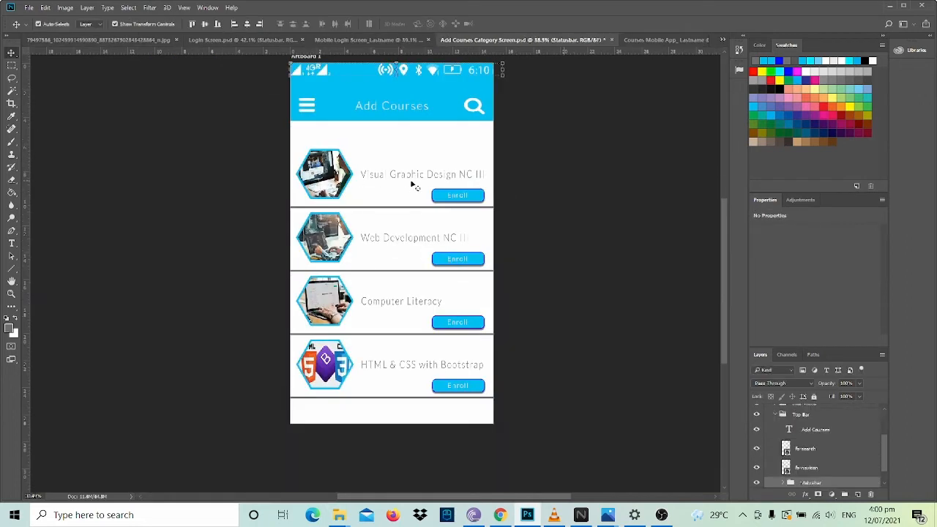
left_click(642, 39)
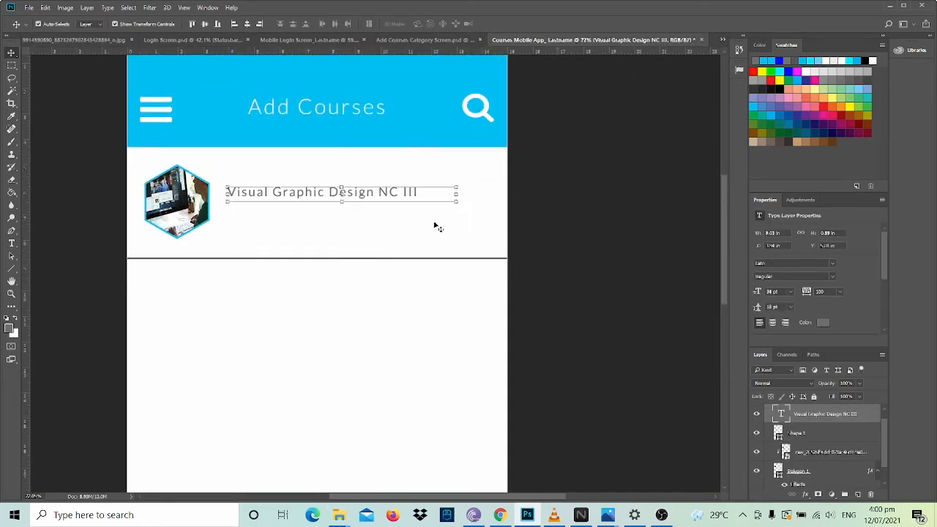
left_click(409, 231)
left_click(375, 193)
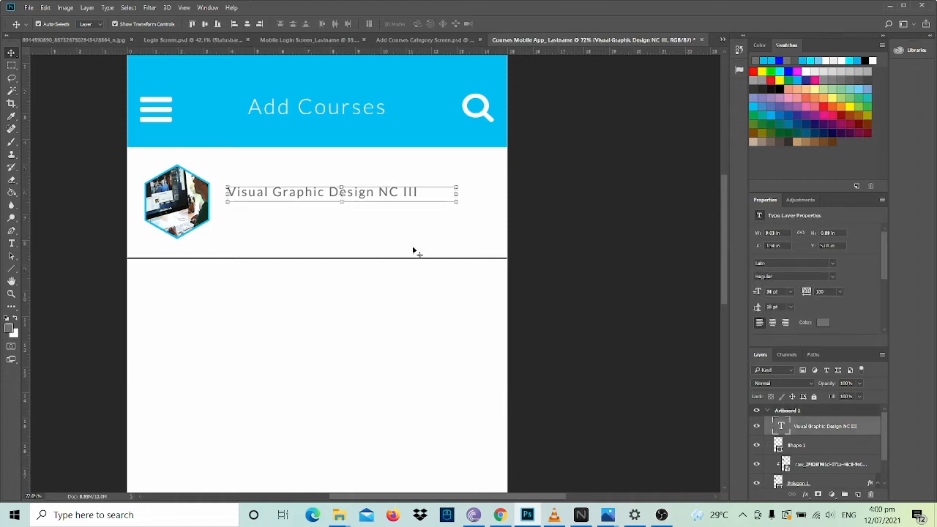
left_click(375, 228)
left_click(400, 196)
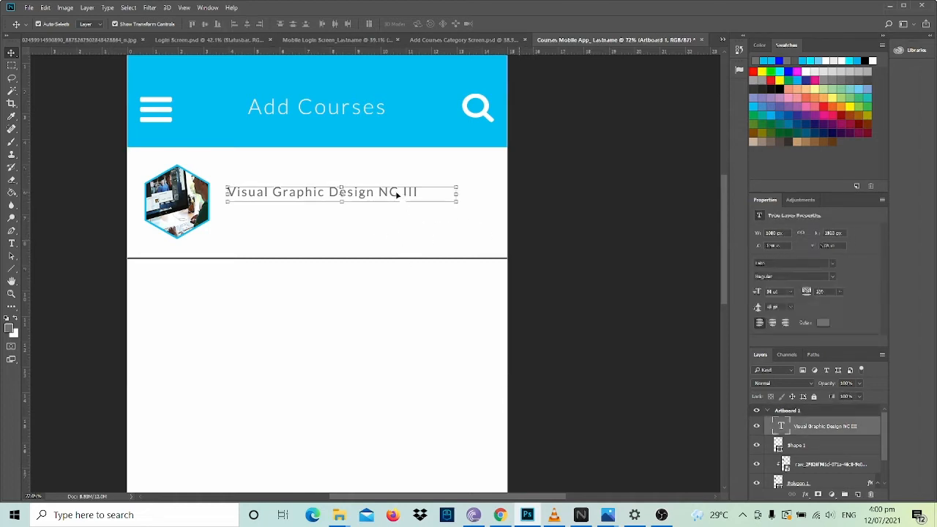
Set the "Visual Graphic Design NC III" title to 48 pt and widen its text box to about 10.3 in.
key("t")
triple_click(364, 191)
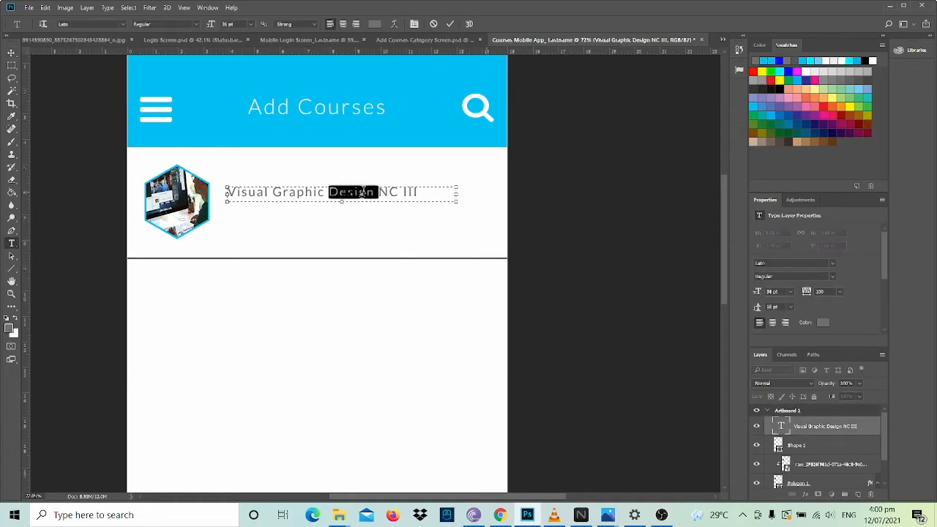
left_click(251, 24)
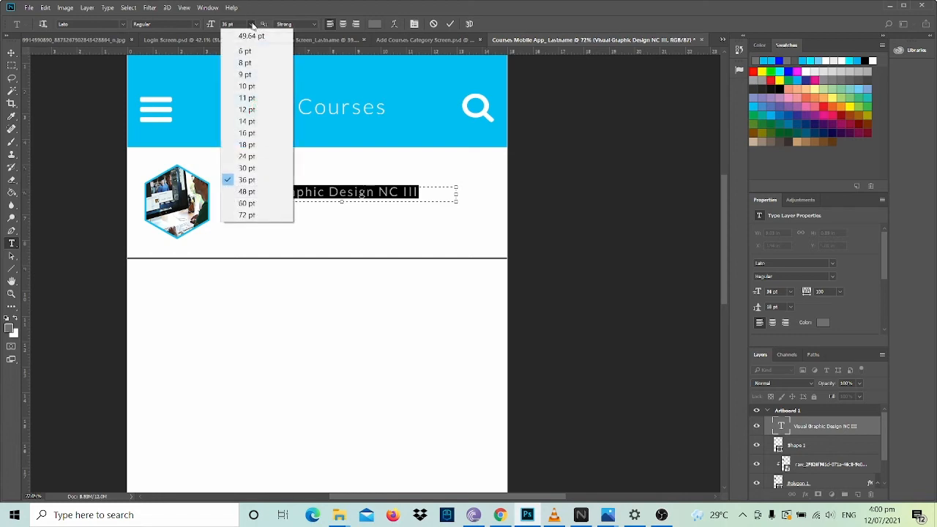
left_click(264, 191)
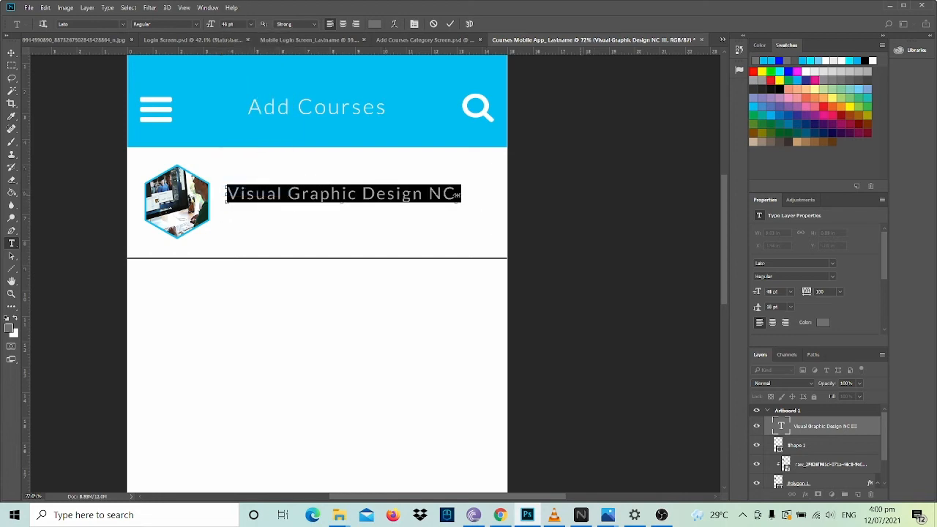
key("ctrl+Return")
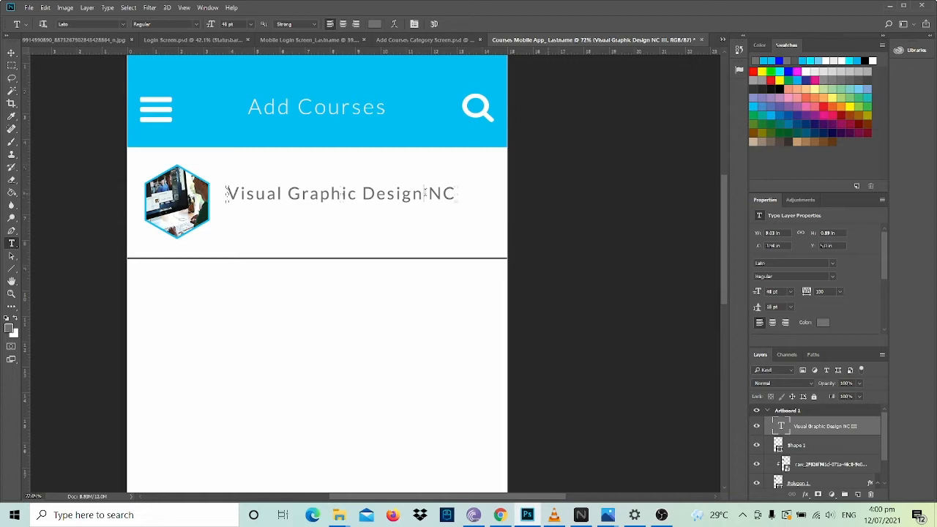
left_click(425, 193)
left_click_drag(456, 194, 489, 194)
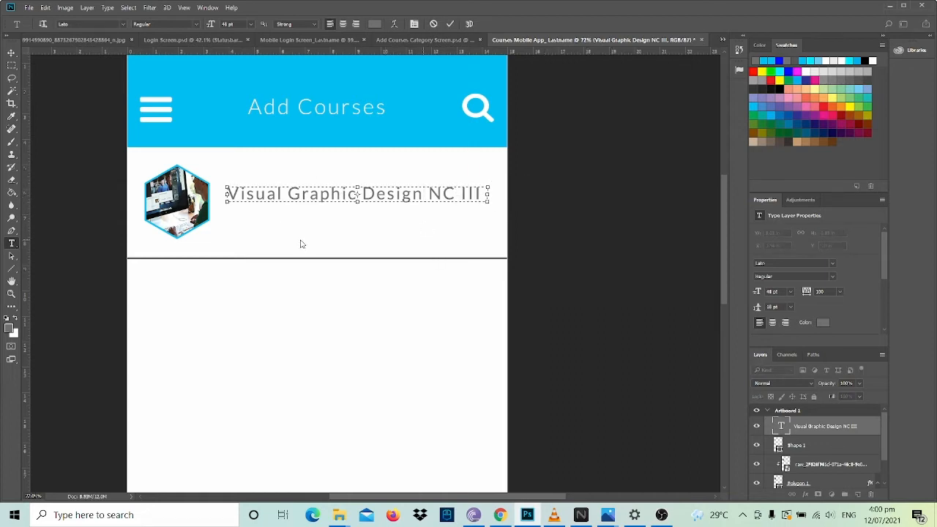
Change the color of the whole course title to dark gray #393939 and finish the text edit.
left_click_drag(227, 194, 391, 208)
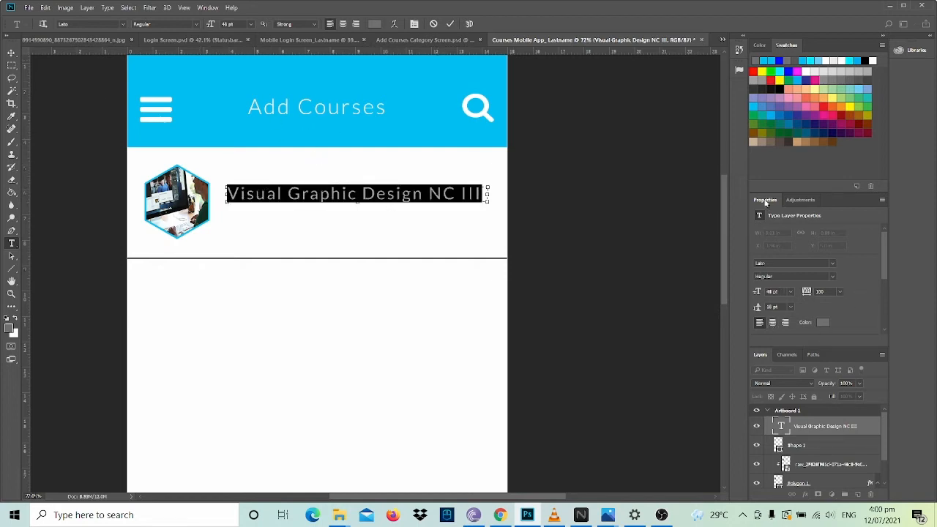
left_click(821, 323)
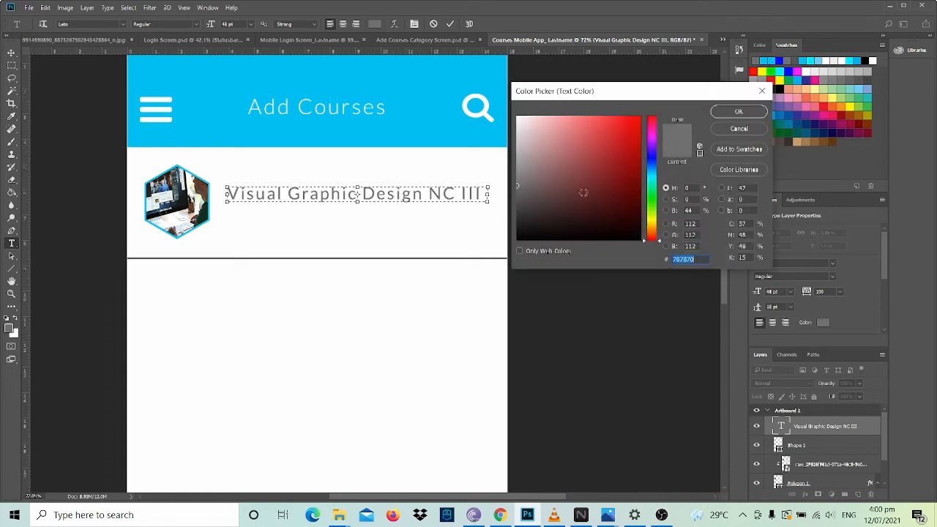
left_click_drag(516, 181, 516, 234)
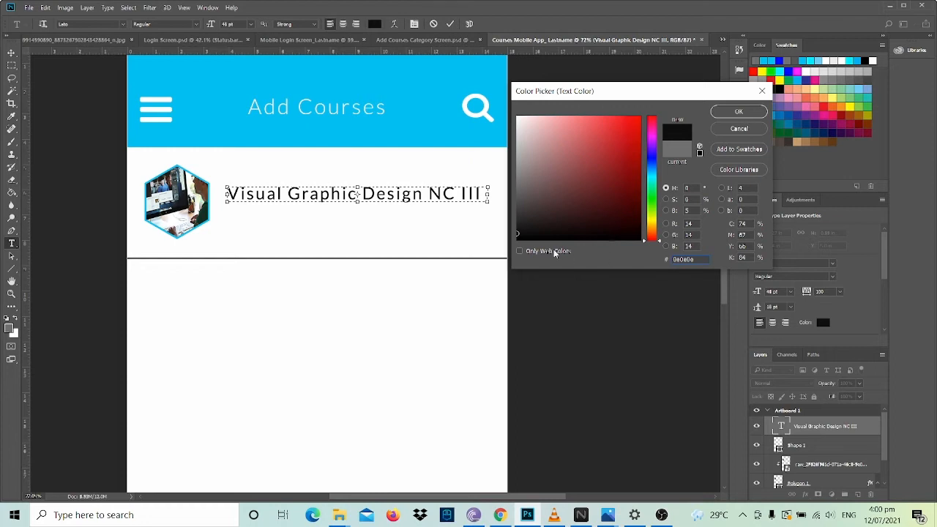
left_click_drag(517, 234, 516, 212)
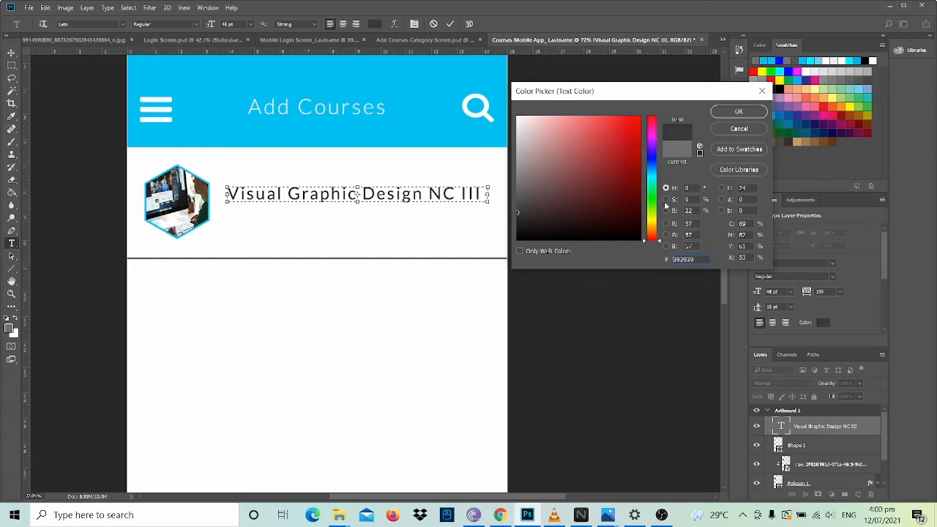
left_click(739, 112)
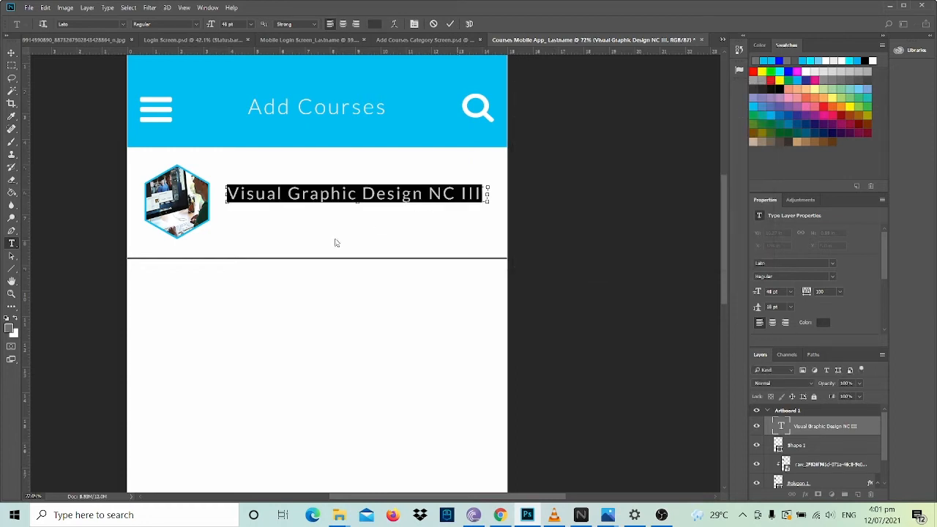
left_click(329, 195)
key("ctrl+Return")
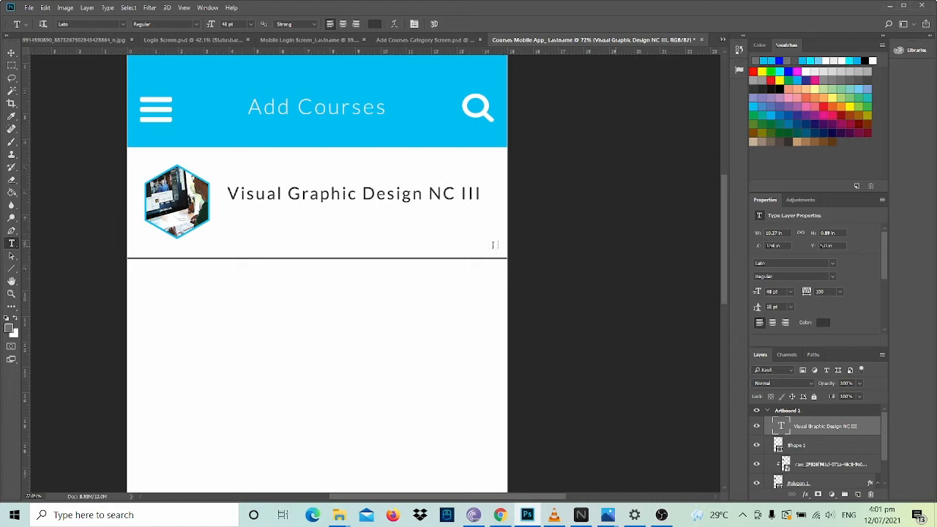
Draw a rounded rectangle about 241 by 63 px with 20 px corners below the end of the course title and fill it blue.
left_click(12, 268)
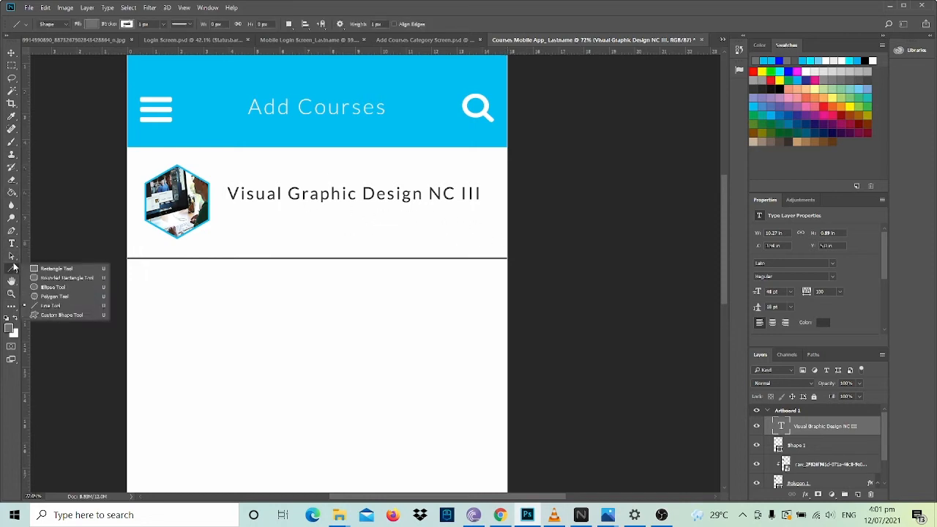
left_click(54, 278)
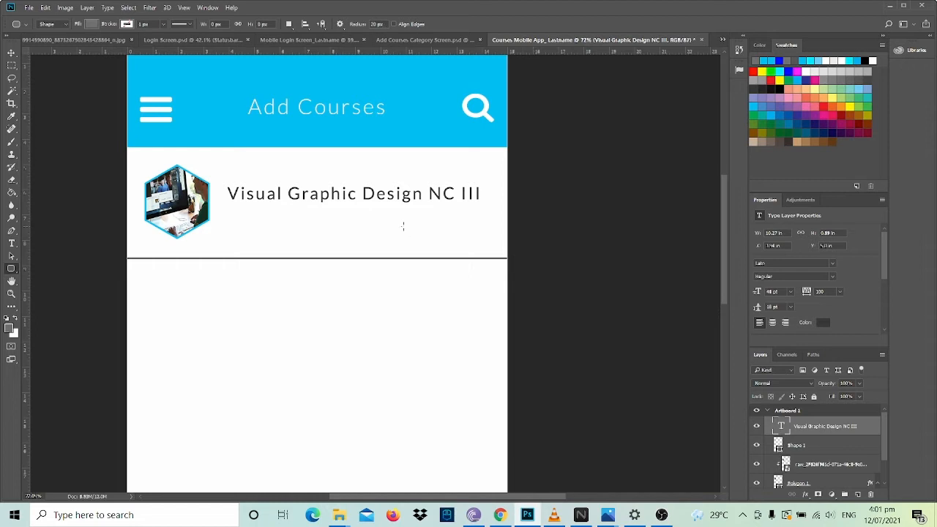
left_click_drag(407, 222, 494, 244)
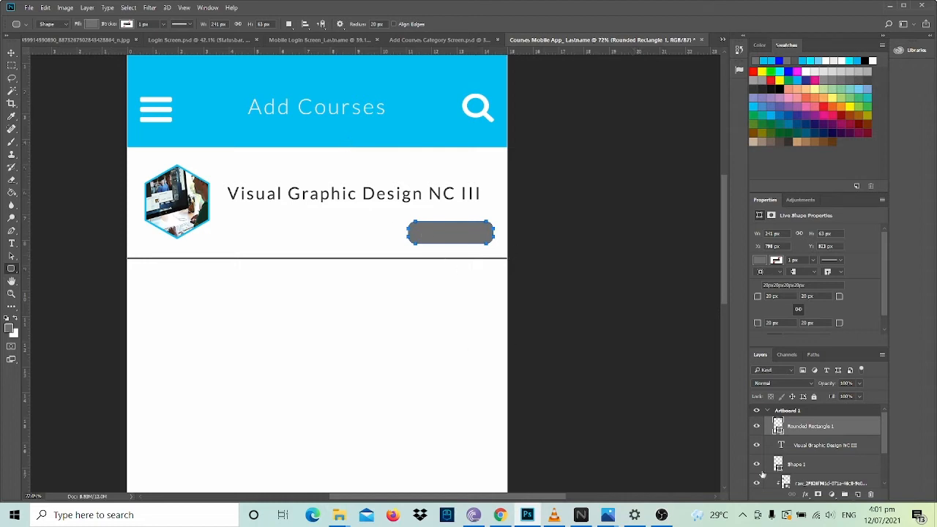
left_click(760, 261)
left_click(784, 310)
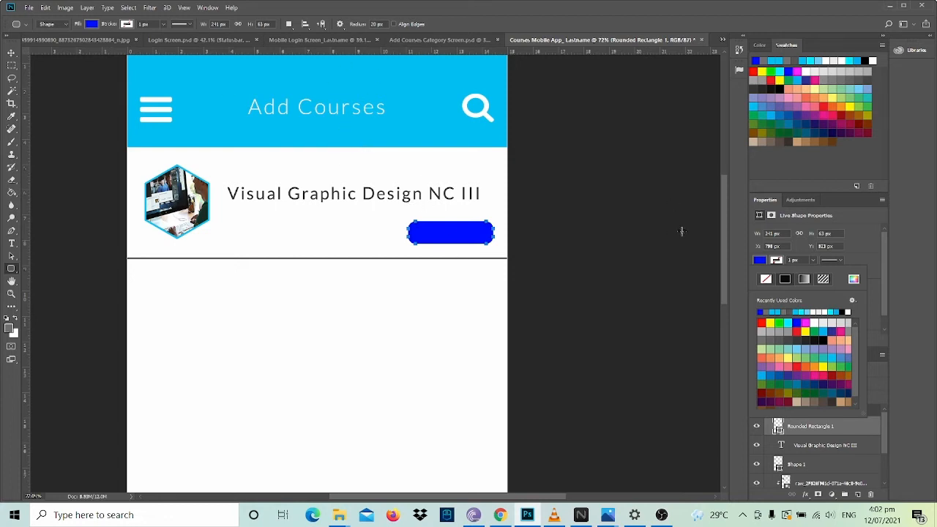
left_click(723, 218)
mouse_move(723, 219)
left_mouse_down()
mouse_move(723, 199)
mouse_move(723, 226)
left_mouse_up()
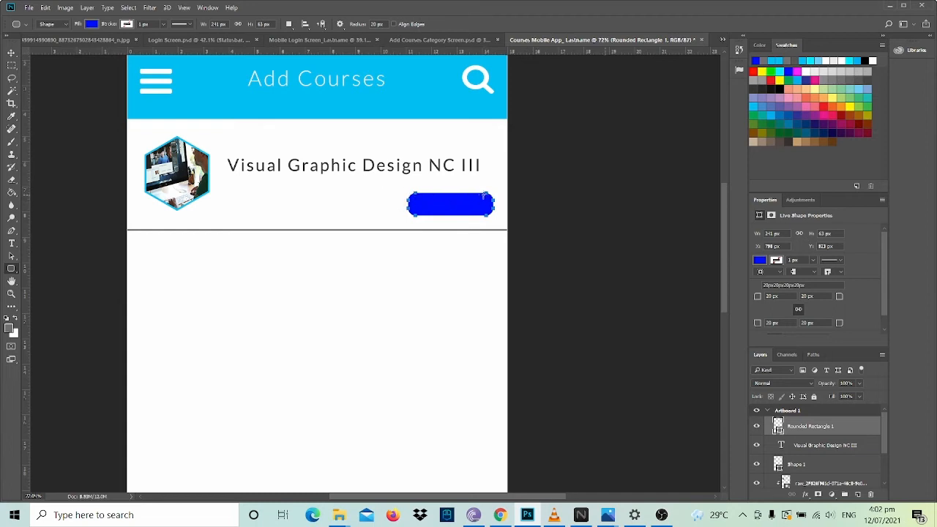
Give the blue rounded rectangle a light blue outline 5 px wide and deselect it.
left_click(778, 260)
left_click(780, 261)
left_click(778, 260)
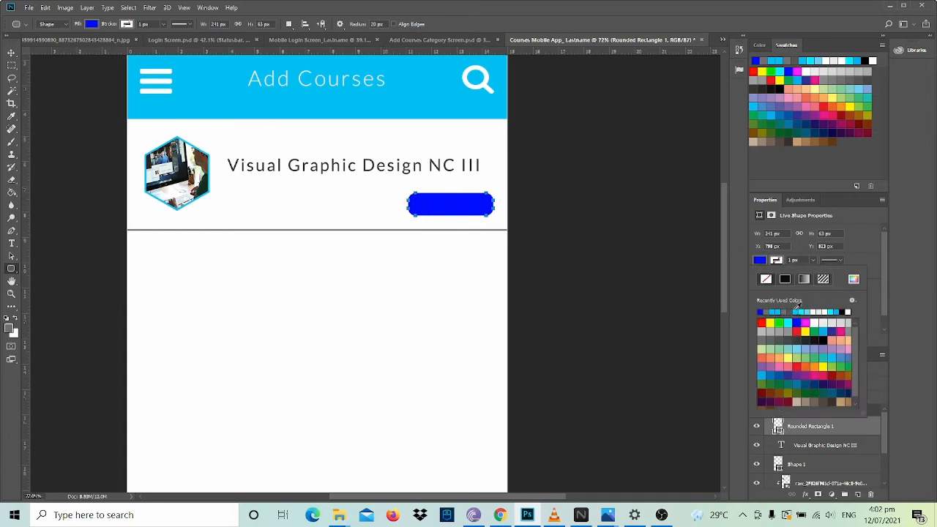
left_click(780, 311)
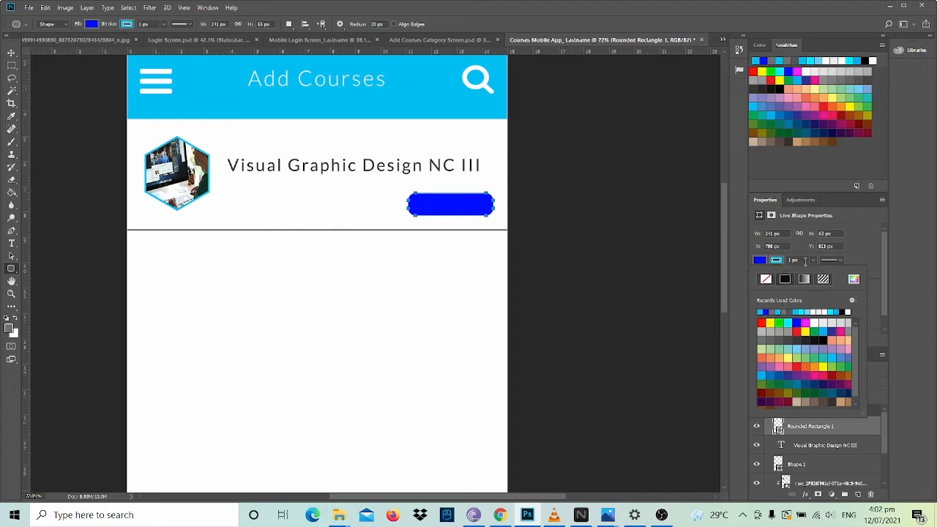
left_click(812, 262)
left_click(793, 262)
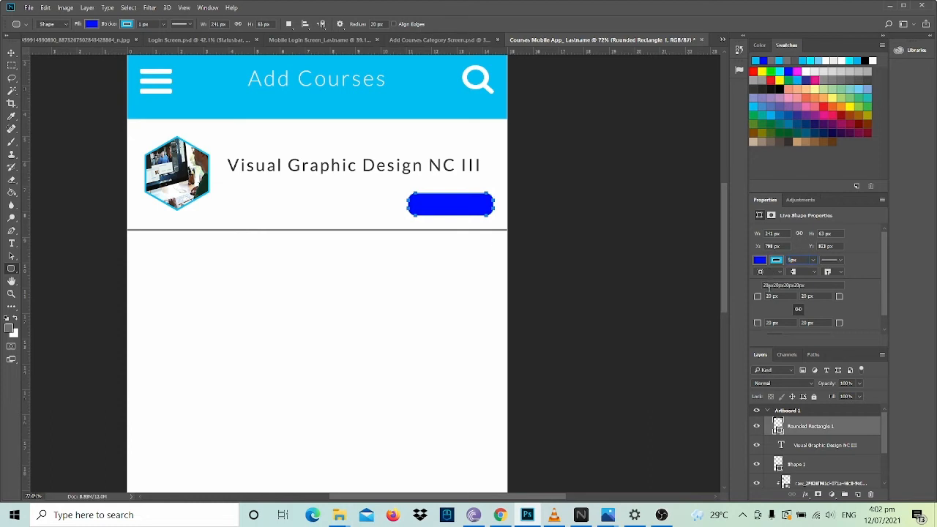
key("Return")
left_click(457, 221)
left_click(497, 202)
left_click(11, 54)
left_click(344, 199)
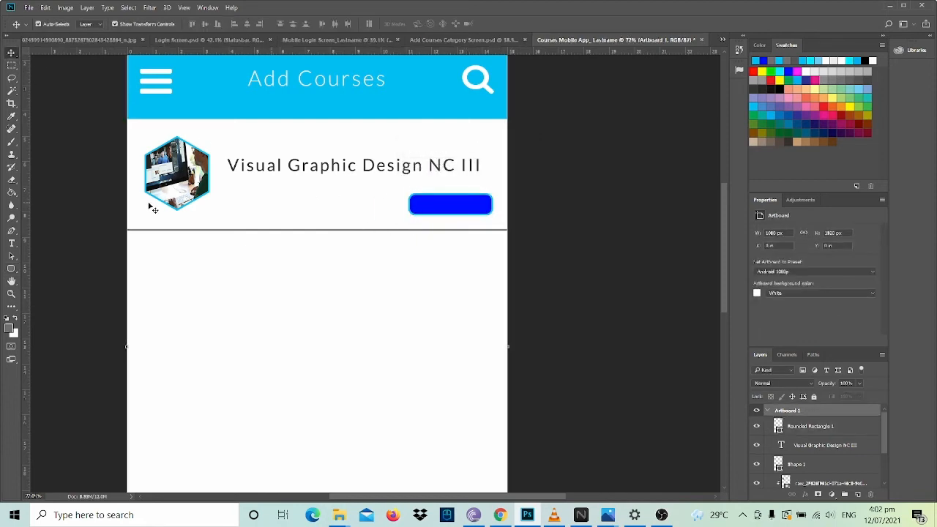
Add the text "Enroll" on the blue rounded rectangle in the Light font style.
left_click(803, 426)
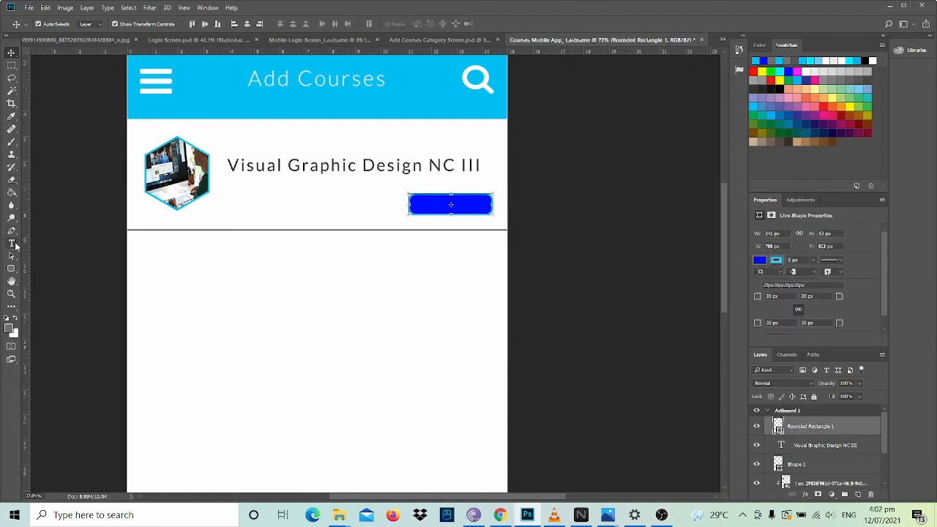
left_click(15, 245)
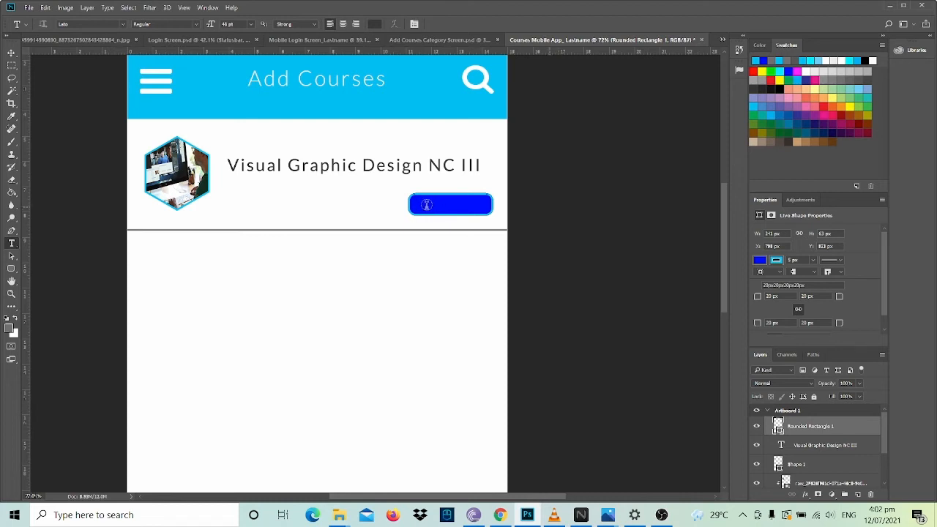
left_click(426, 205)
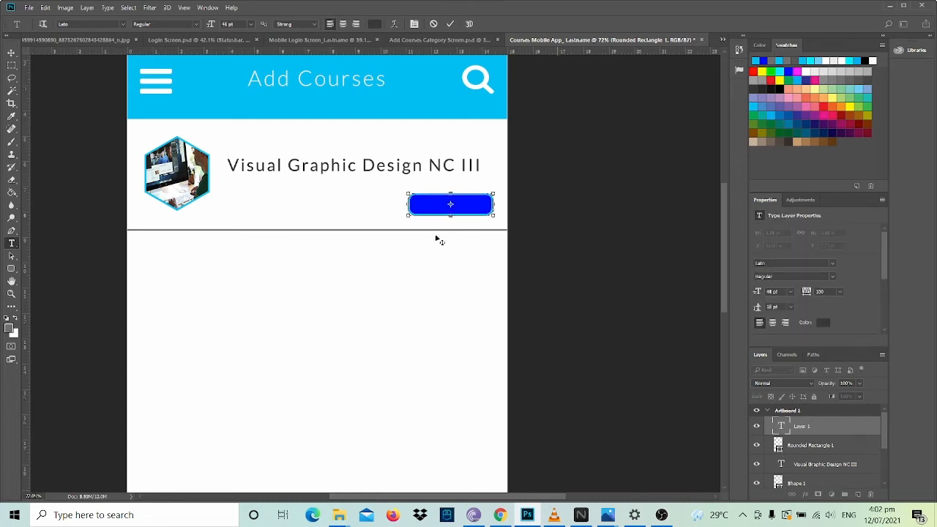
left_click(197, 24)
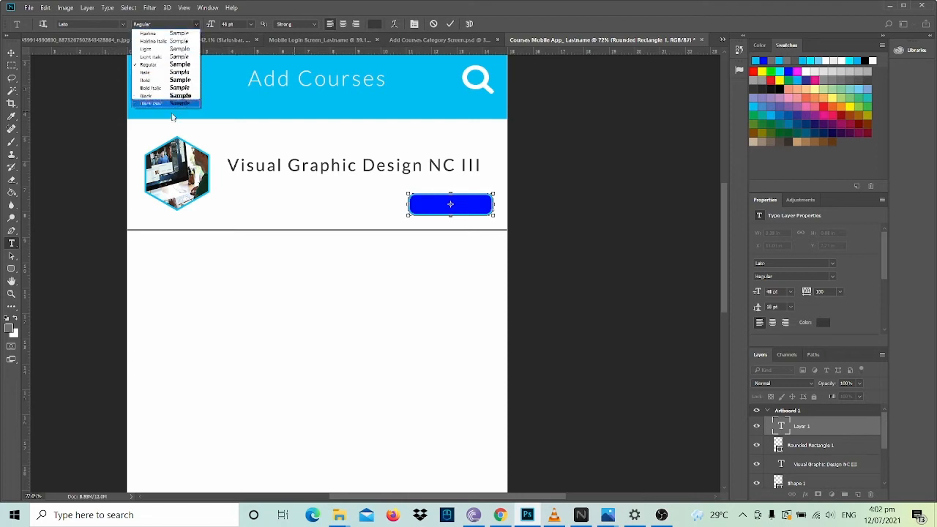
left_click(162, 54)
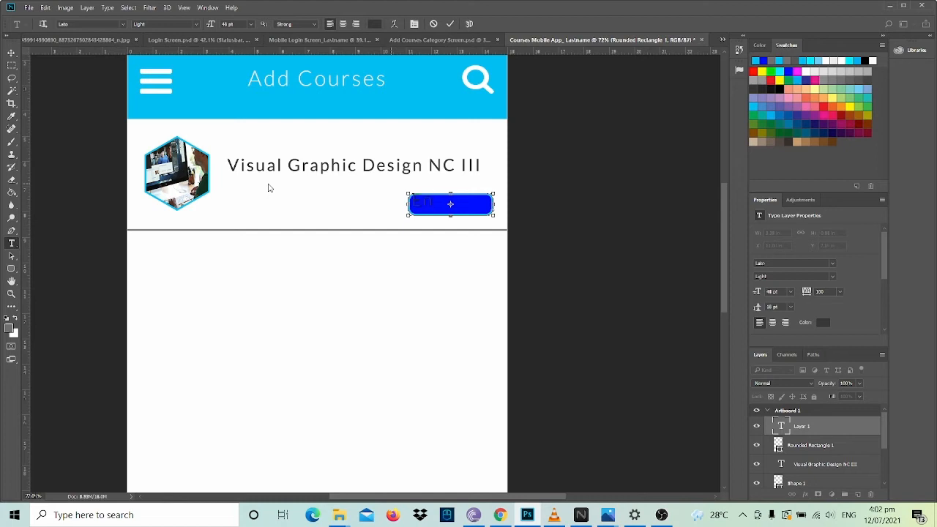
Set the whole "Enroll" label to 36 pt and move it to the middle of the blue button.
key("ctrl+a")
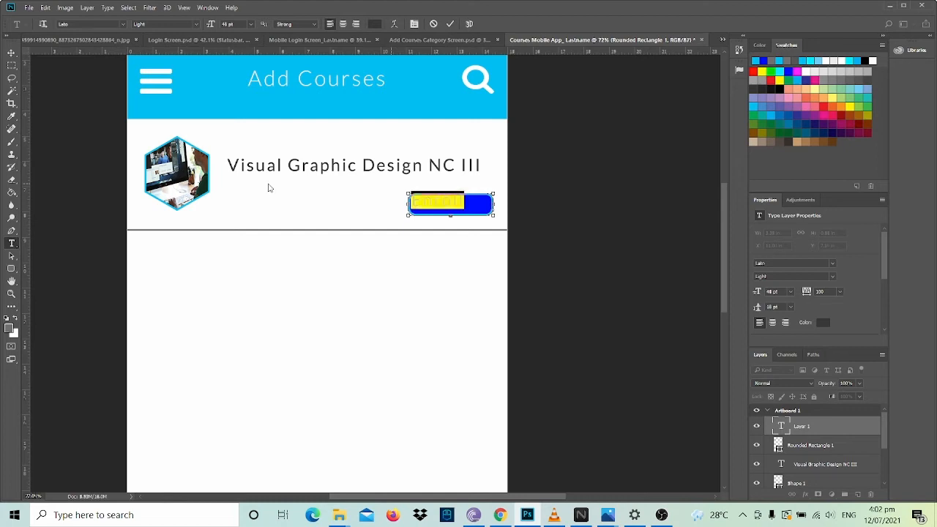
left_click(251, 24)
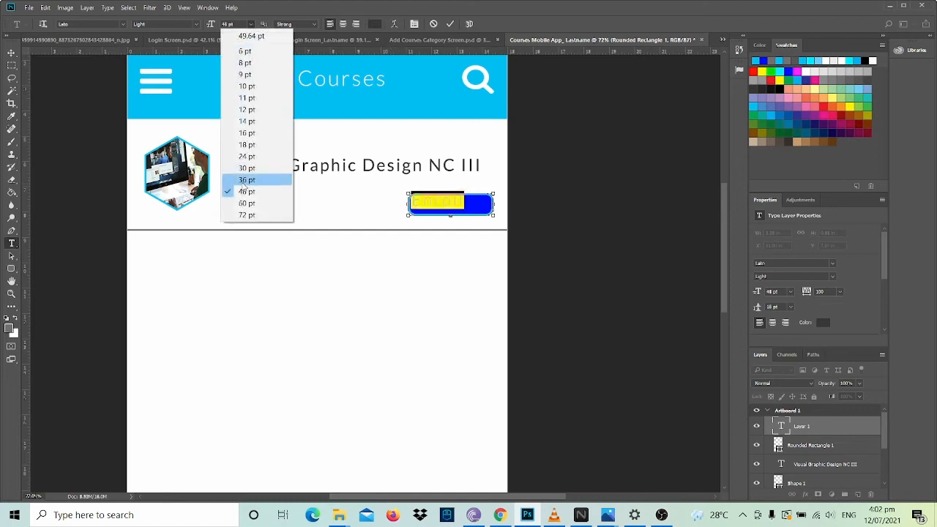
left_click(244, 179)
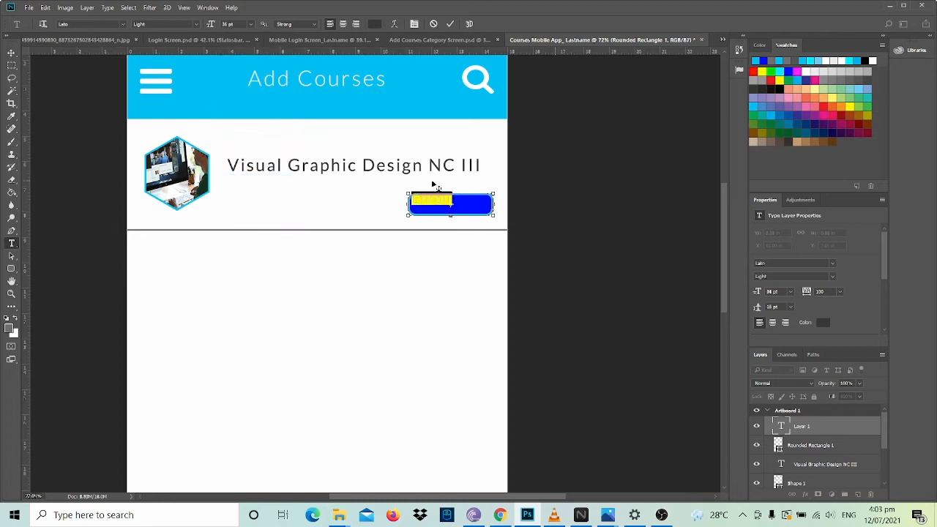
left_click(11, 53)
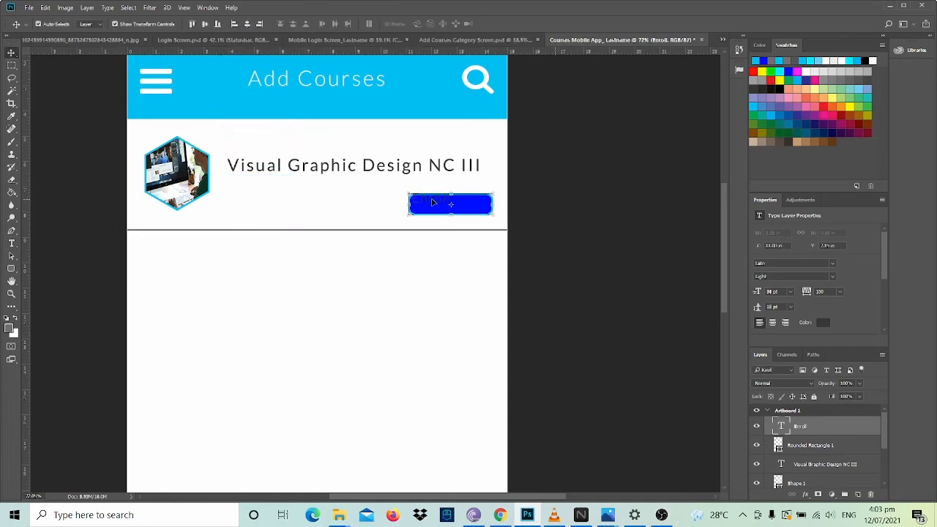
left_click_drag(433, 202, 454, 205)
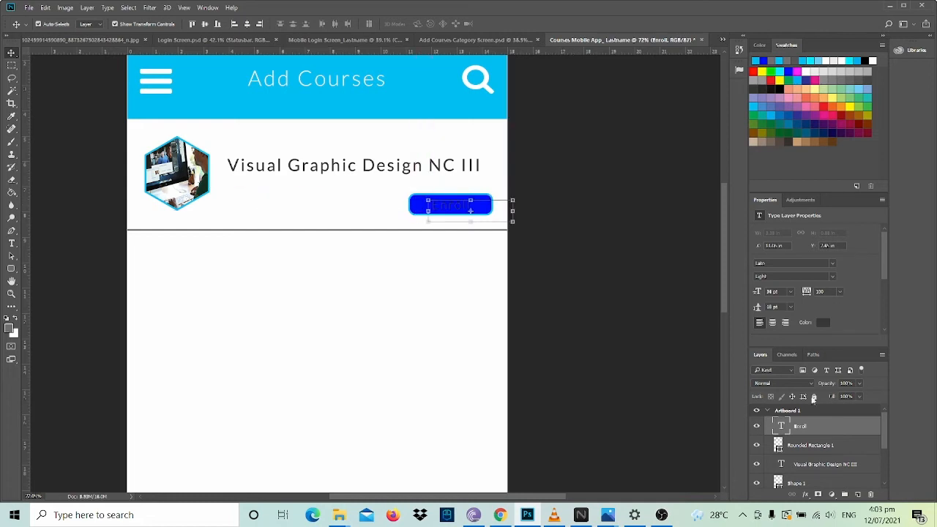
Try to align the "Enroll" label and the rounded rectangle by their horizontal centers.
left_click(815, 445)
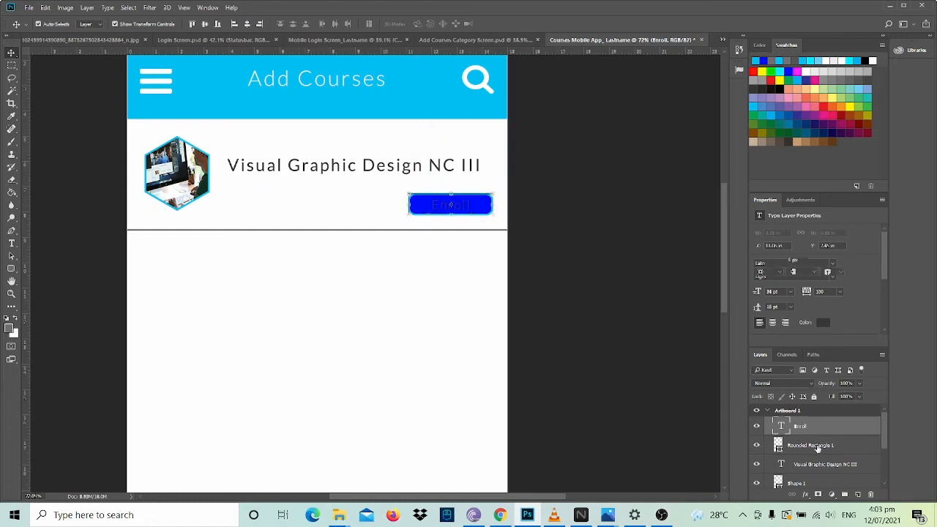
left_click(813, 432, "shift")
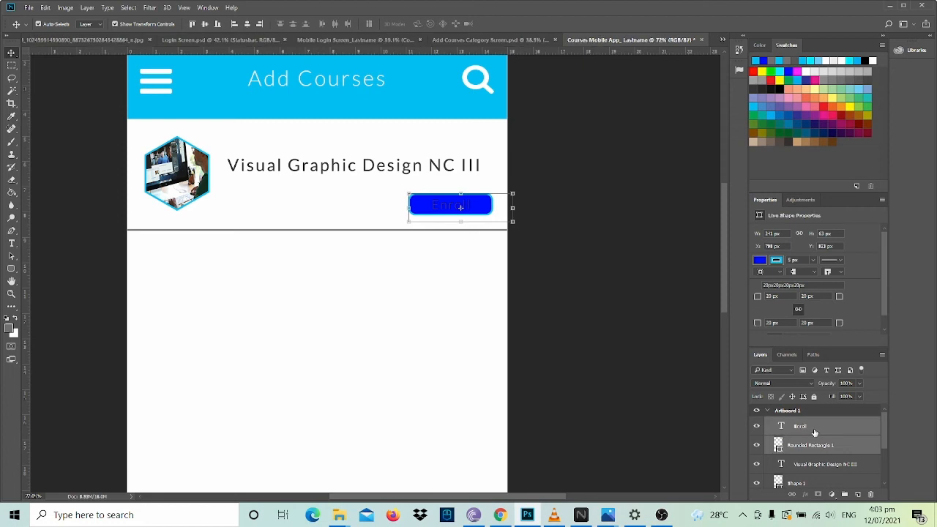
left_click(246, 25)
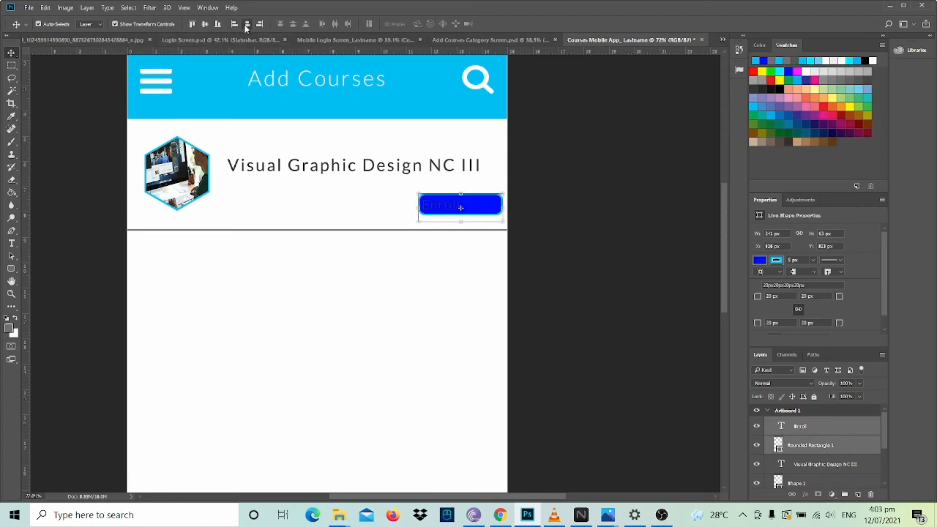
left_click(246, 24)
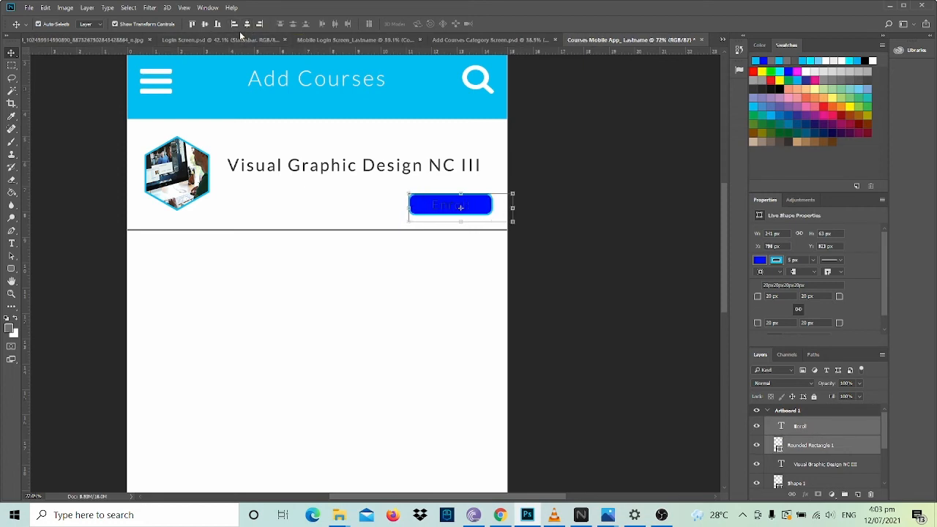
left_click(497, 282)
Try to shrink the text box of the "Enroll" label closer to its text.
left_click(456, 206)
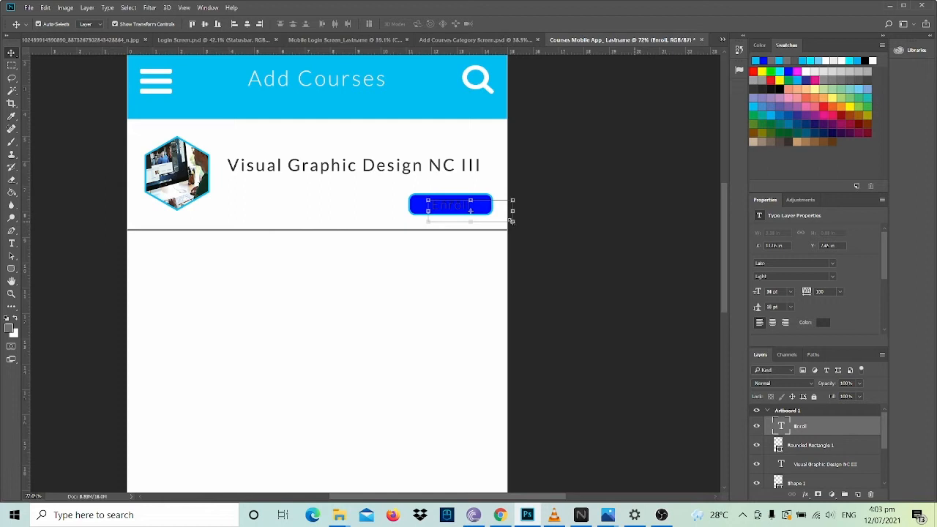
key("t")
left_click(450, 205)
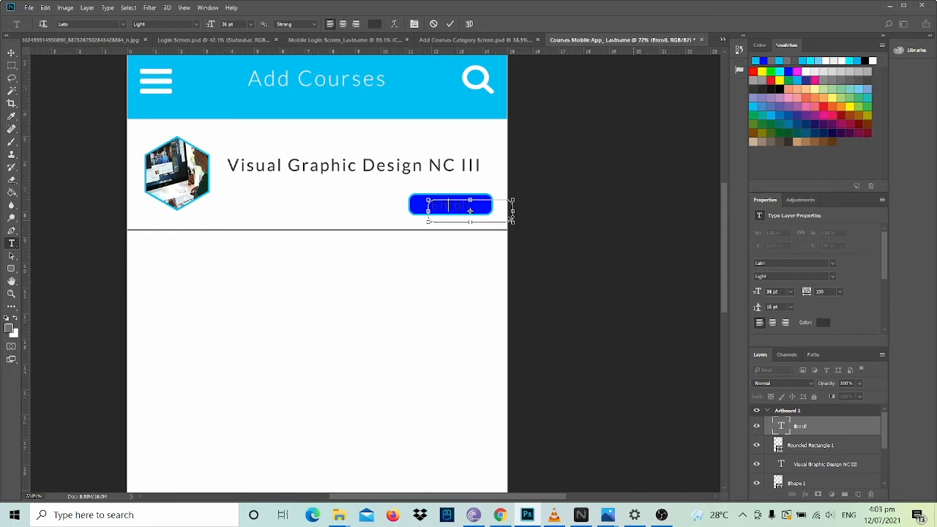
left_click_drag(511, 218, 498, 215)
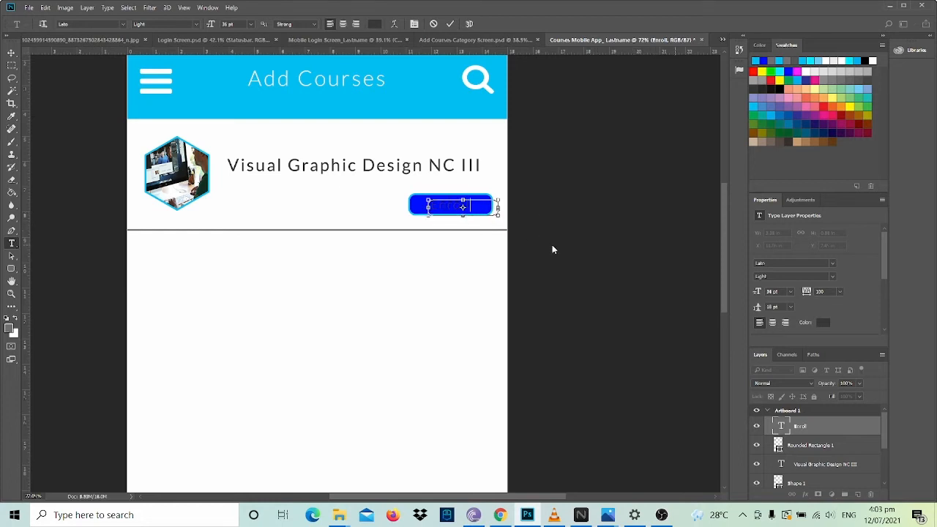
double_click(443, 205)
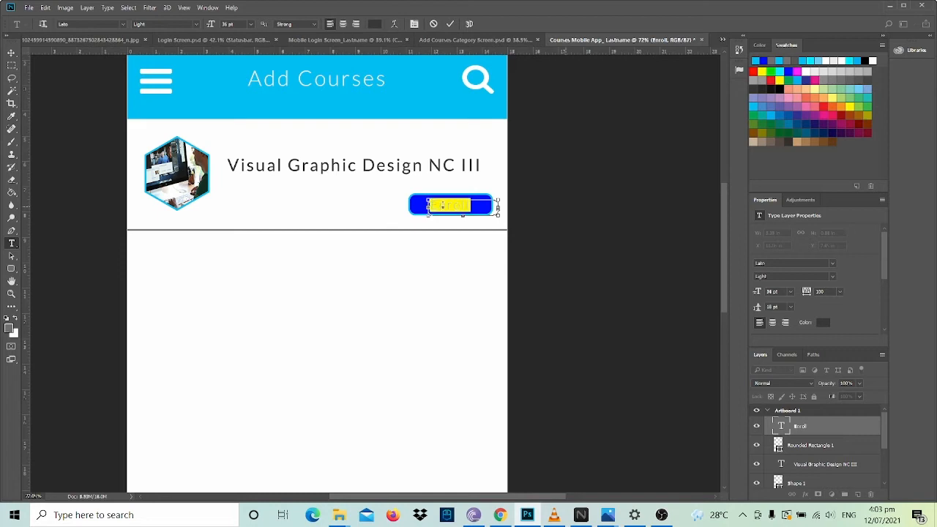
left_click(520, 82)
Change the color of the whole "Enroll" label to white #ffffff and finish the text edit.
double_click(452, 205)
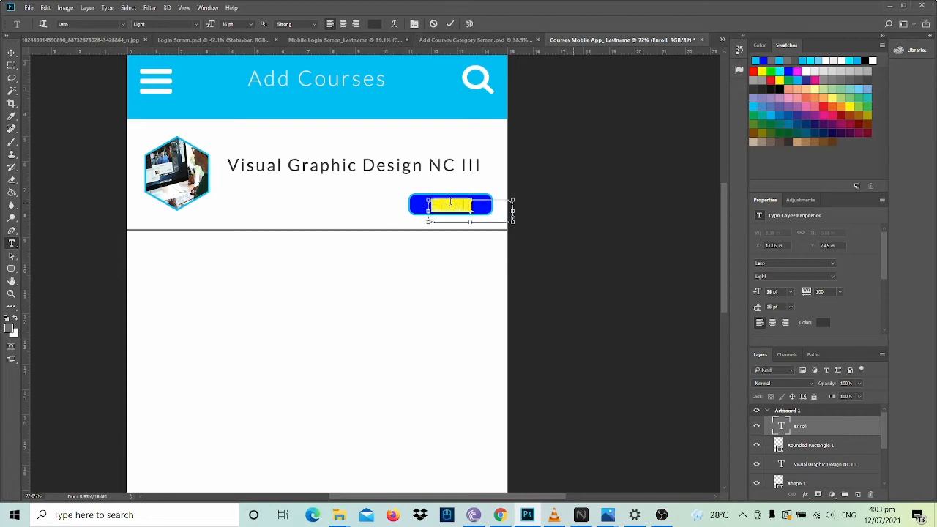
left_click(823, 323)
type("ffffff")
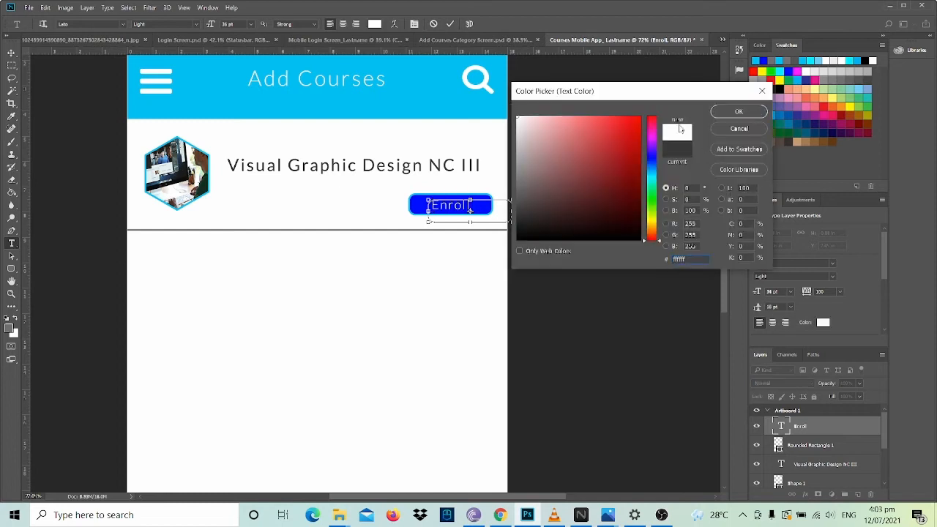
left_click(738, 111)
left_click(394, 264)
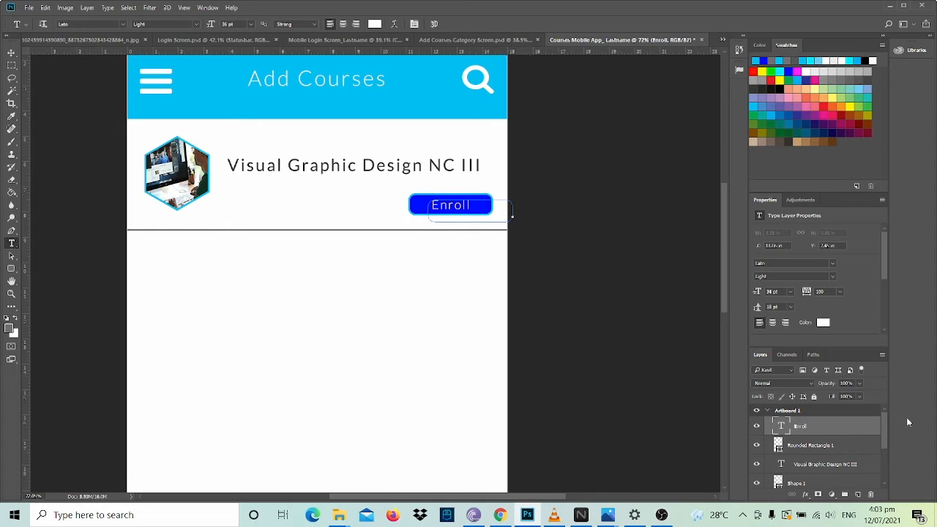
Add a drop shadow to the Enroll button's rounded rectangle, raising its opacity to about 35% and reducing its distance.
left_click(808, 446)
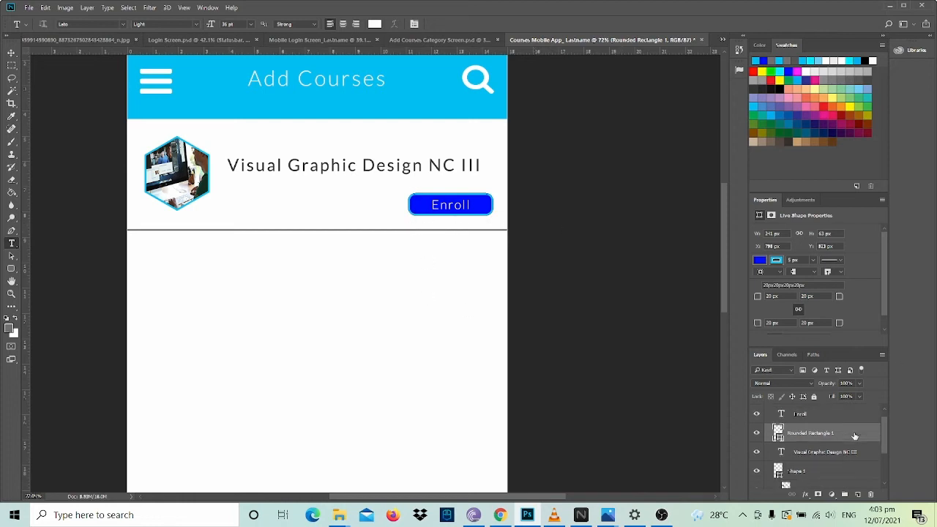
scroll(831, 437, "down", 1)
scroll(825, 435, "up", 1)
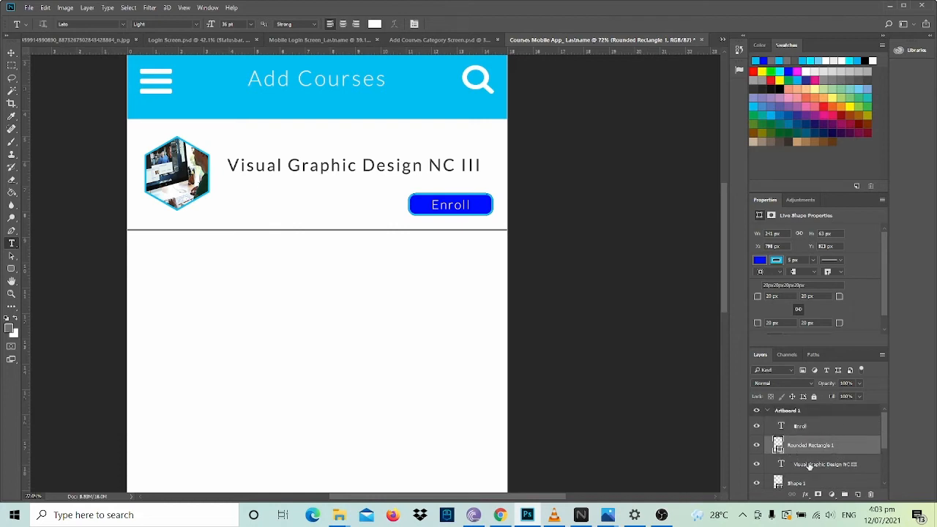
scroll(811, 465, "down", 1)
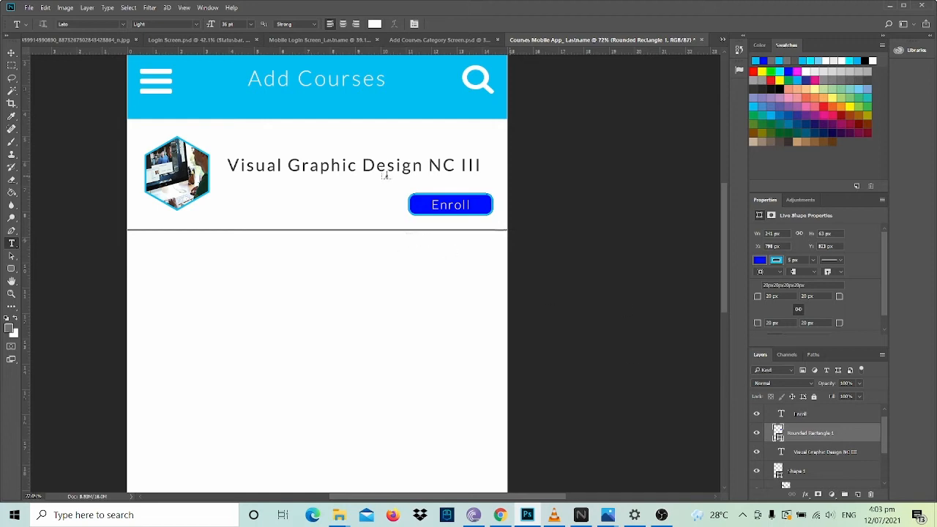
left_click(805, 495)
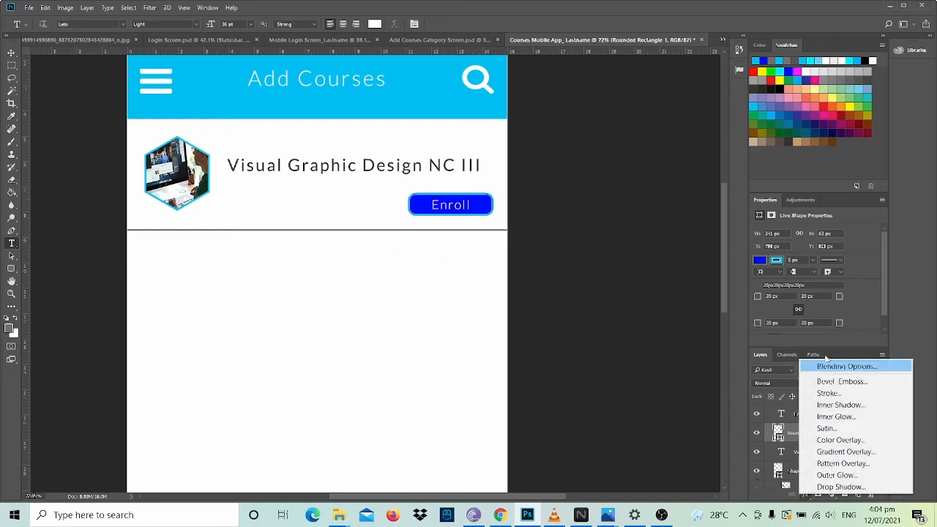
left_click(838, 487)
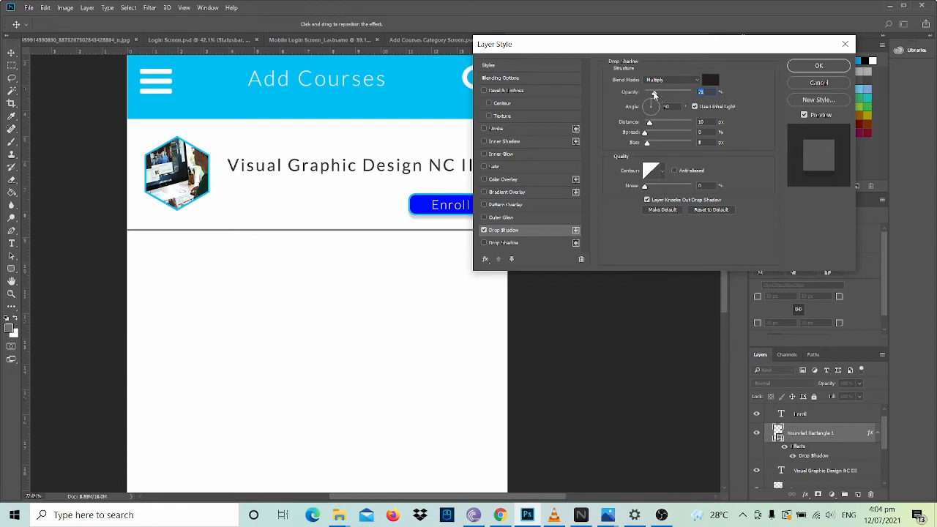
left_click_drag(653, 95, 663, 95)
left_click_drag(705, 123, 683, 116)
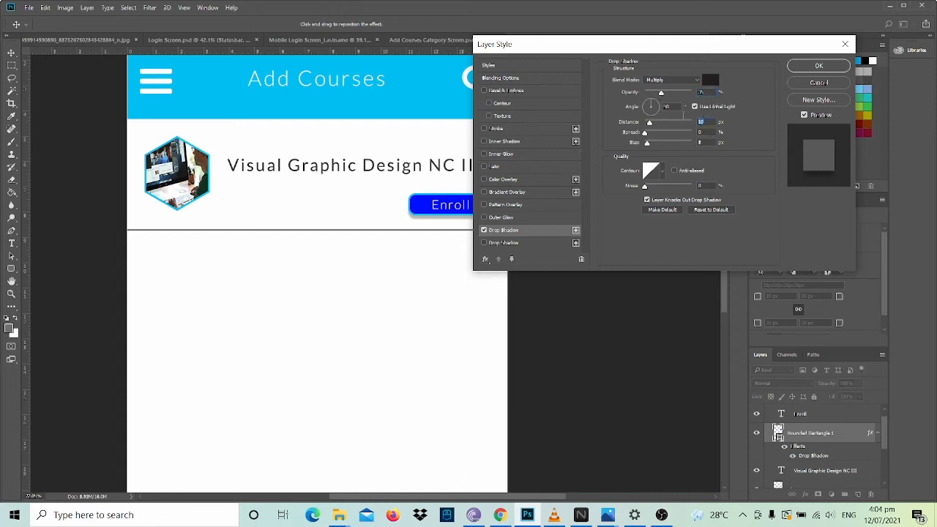
type("8")
Enable a second drop shadow on the rounded rectangle with 12% opacity and a distance of 10 px, and apply the layer style.
left_click(483, 243)
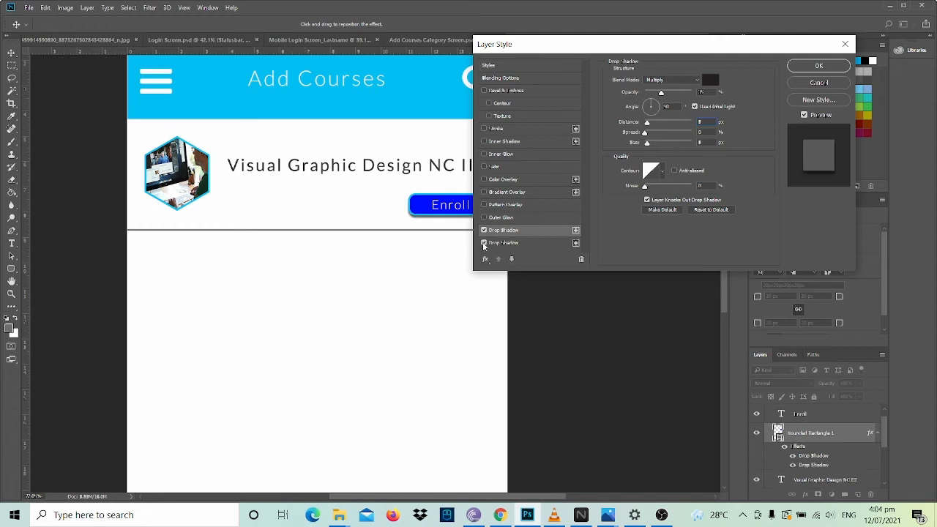
left_click(504, 242)
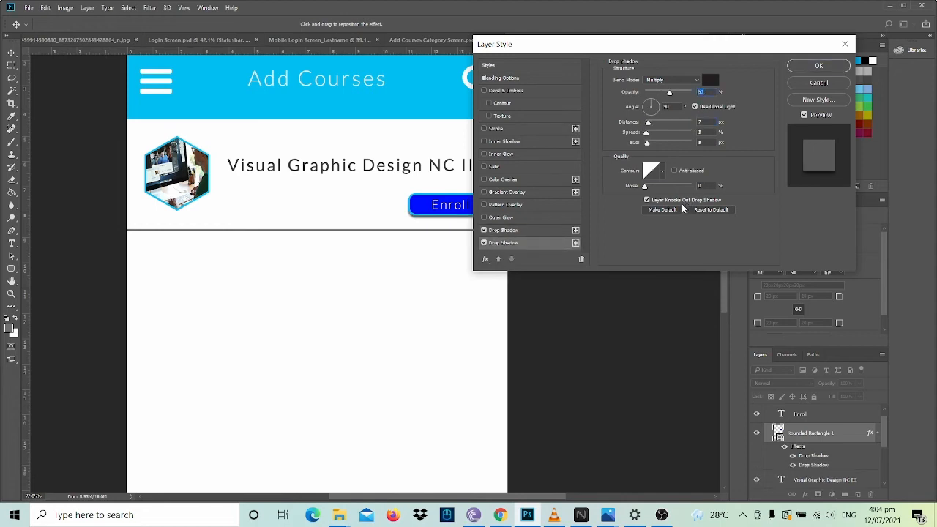
type("12")
left_click_drag(648, 123, 669, 120)
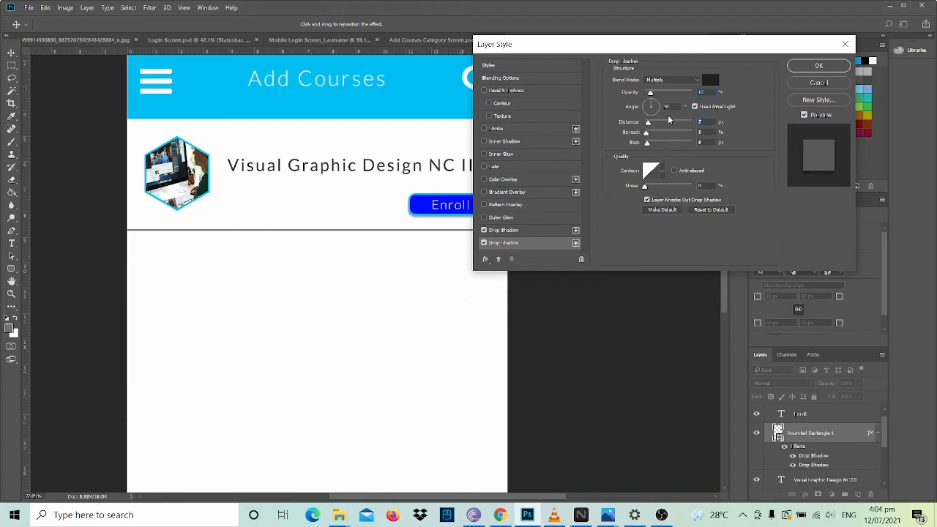
type("10")
left_click(814, 67)
key("t")
left_click(453, 273)
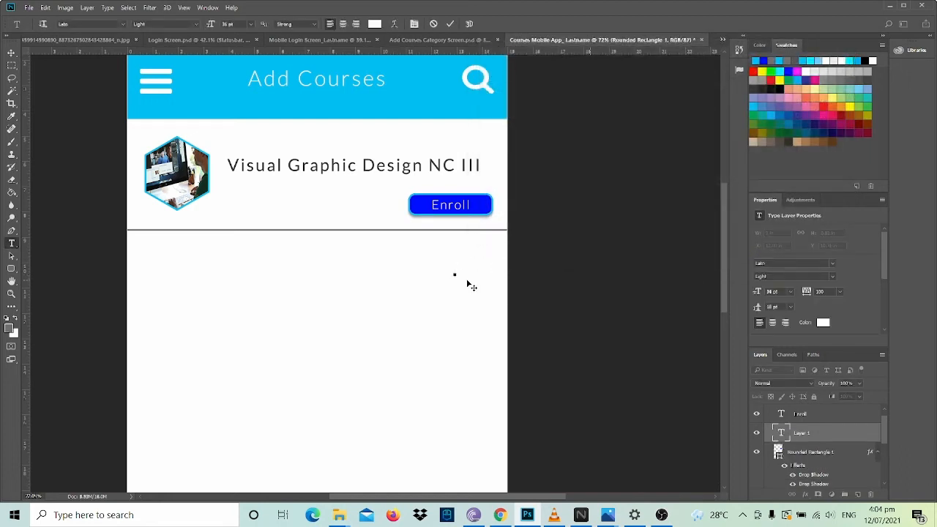
key("Escape")
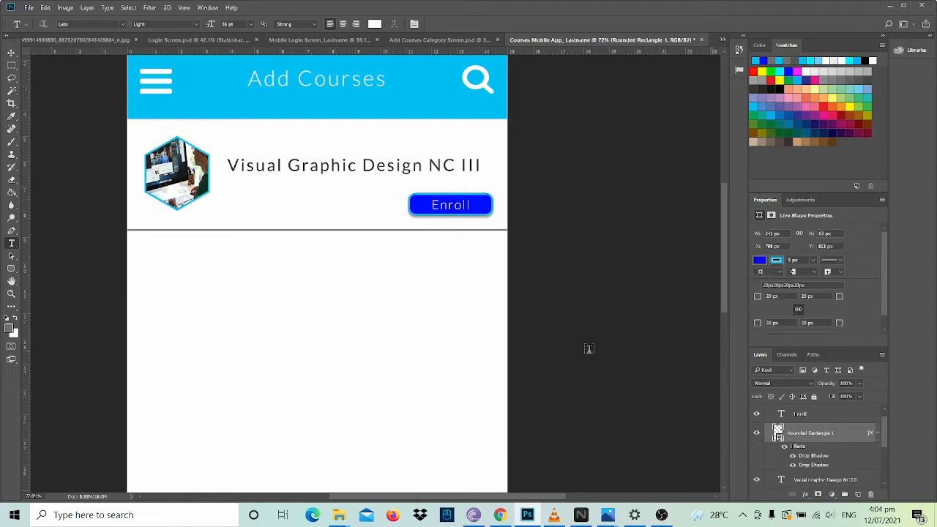
Check the course rows in the Add Courses Category Screen.psd reference and return to the Courses Mobile App document.
left_click(418, 41)
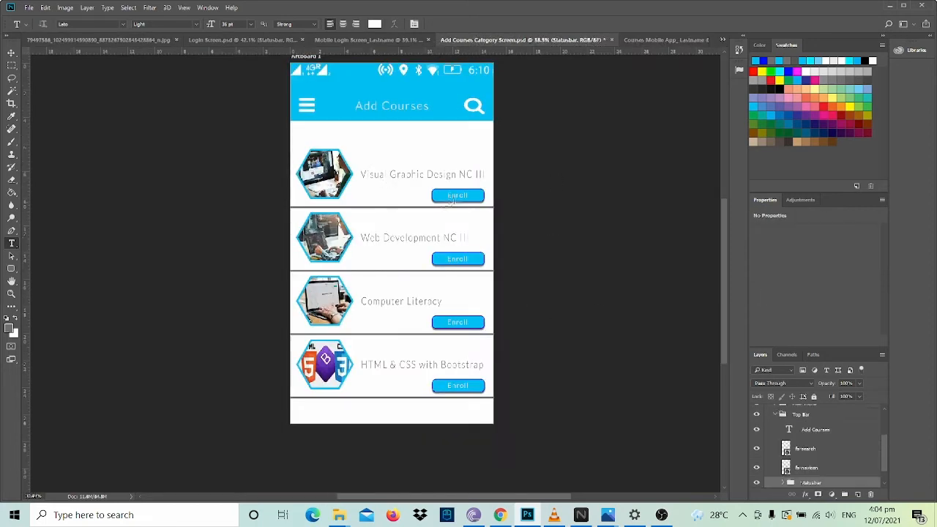
left_click(659, 40)
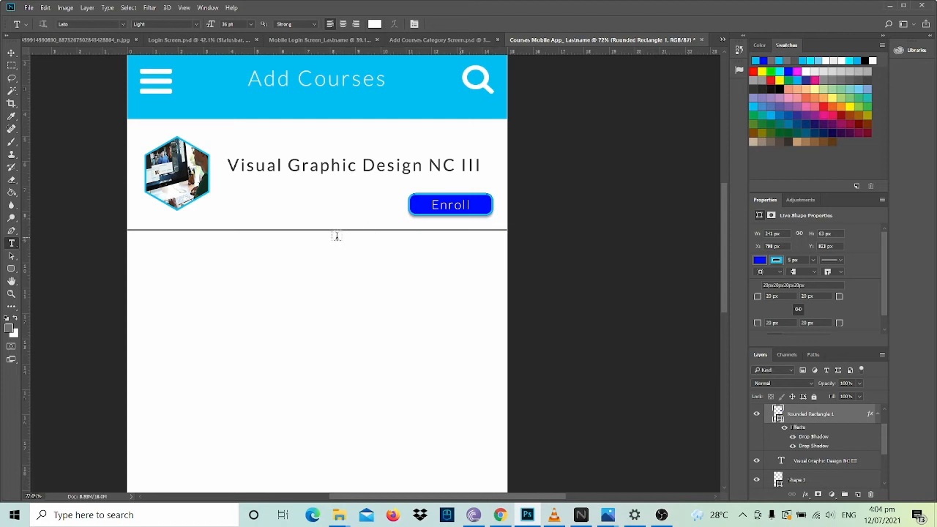
scroll(819, 445, "down", 2)
scroll(820, 445, "up", 2)
scroll(414, 264, "down", 1)
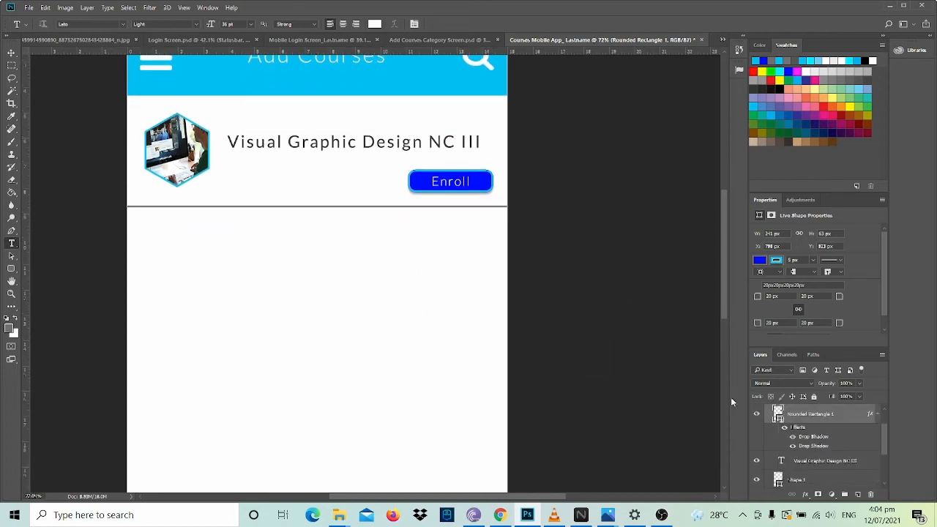
Group the course row's layers from the rounded rectangle down to the hexagon polygon and rename the group as Menu 1.
scroll(811, 442, "down", 3)
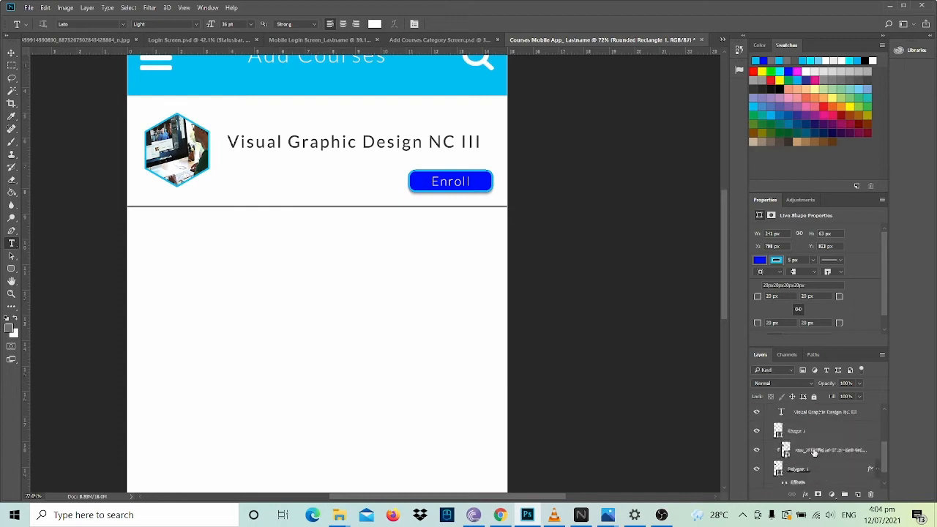
left_click(810, 455, "shift")
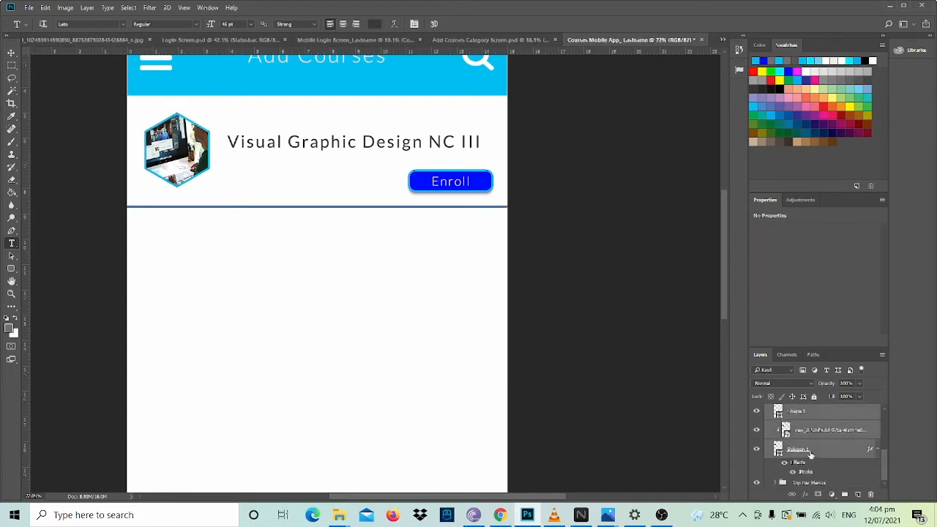
left_click_drag(810, 455, 846, 496)
double_click(802, 442)
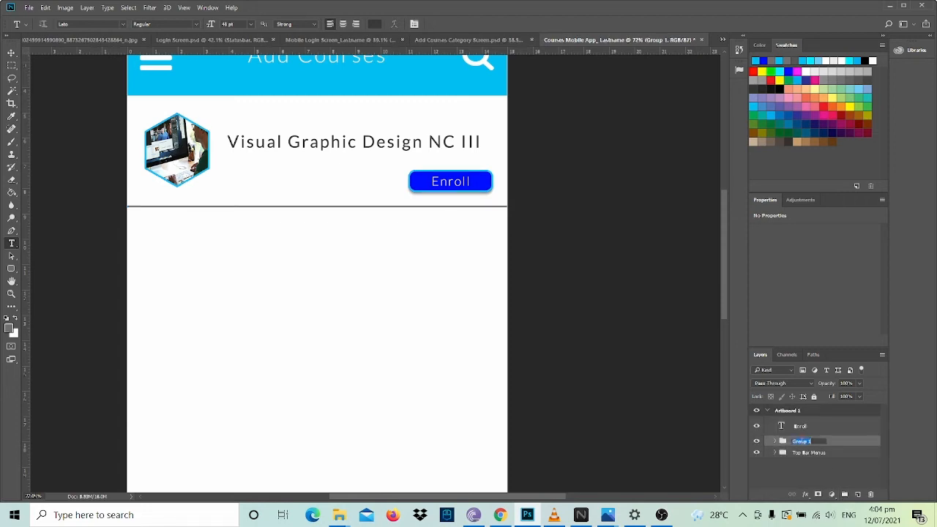
type("Menu")
key("Return")
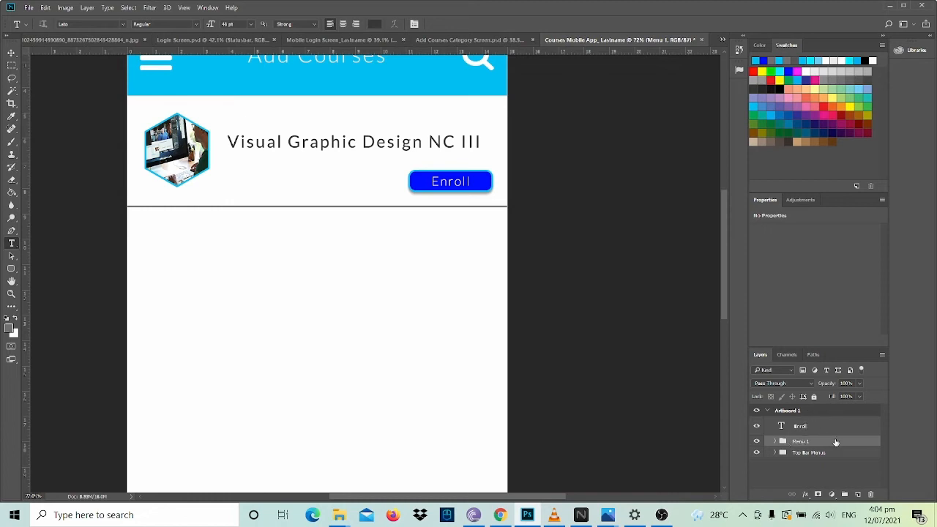
Move the "Enroll" text layer into the Menu 1 group and duplicate the group four times.
left_click_drag(801, 426, 802, 444)
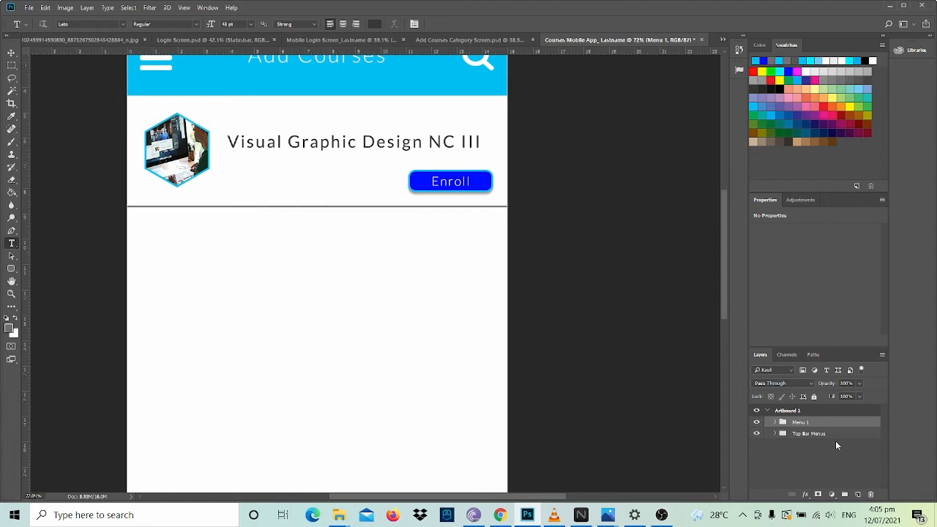
key("ctrl+j")
key("ctrl+j")
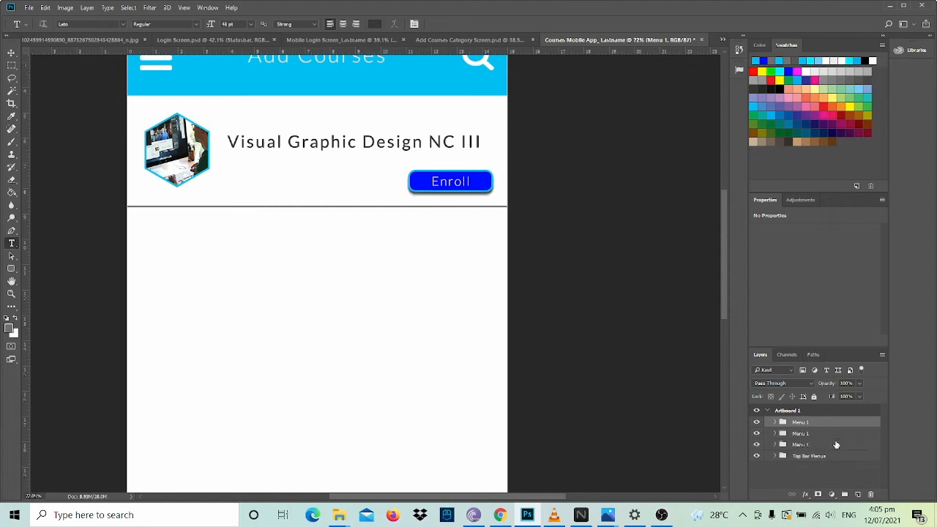
key("ctrl+j")
key("ctrl+j")
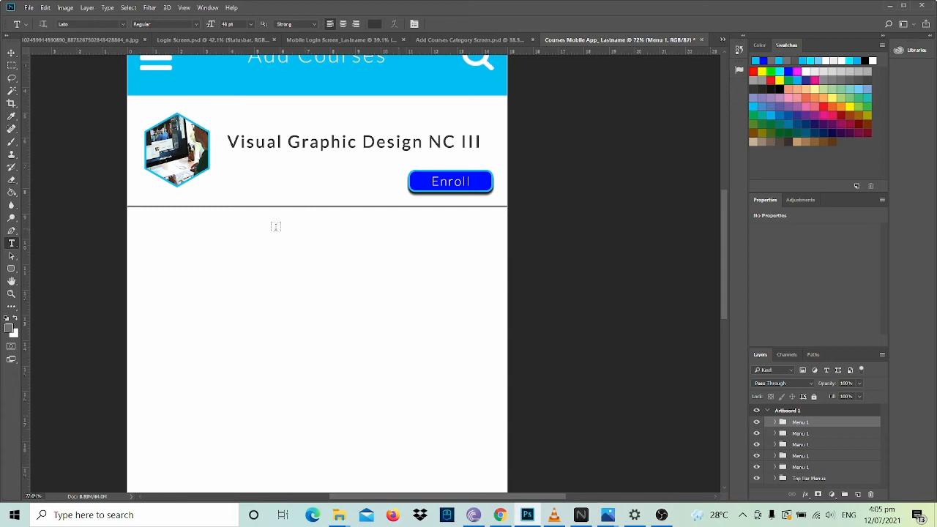
Move the topmost Menu 1 copy down below the first row's divider as the second course row.
left_click(12, 54)
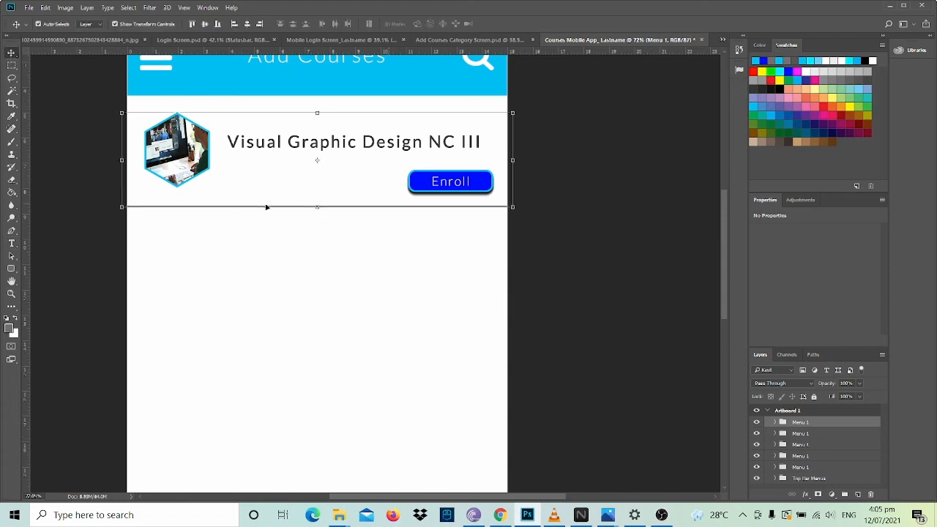
key("Down")
key("Down")
key("Down")
key("Down")
key("Down")
key("Down")
key("Down")
key("Down")
key("Down")
key("Down")
key("Down")
key("Down")
key("Down")
key("Down")
key("Down")
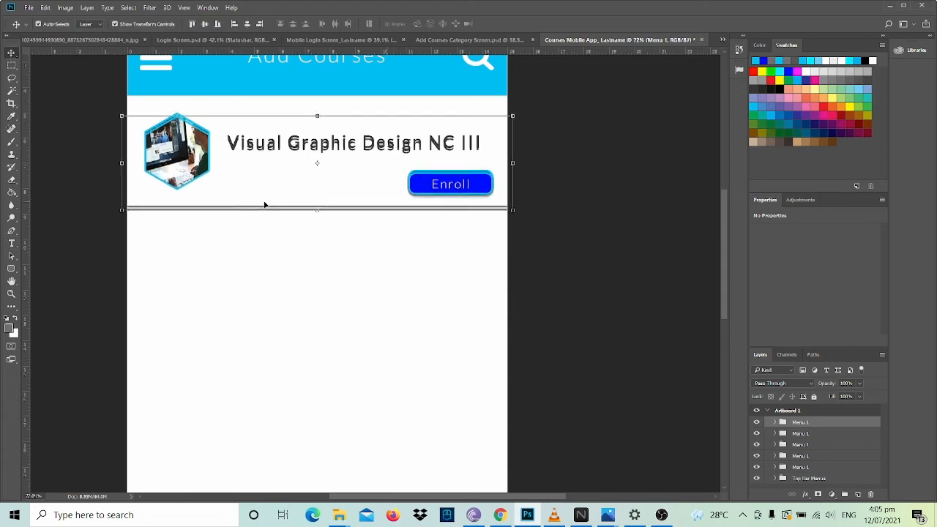
key("Down")
key("Down")
key("Down")
key("Down")
key("Down")
key("Down")
key("Down")
key("Down")
key("Down")
key("Down")
key("Down")
key("Down")
key("Down")
key("Down")
key("Down")
key("Down")
key("Down")
key("Down")
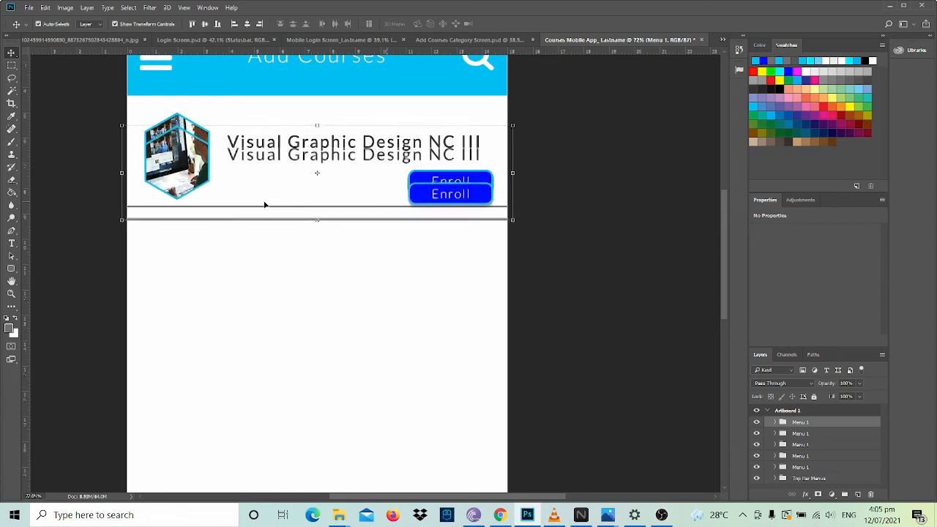
key("Down")
key("Down")
key("Down")
key("Down")
key("Down")
key("Down")
key("Down")
key("Down")
key("Down")
key("Down")
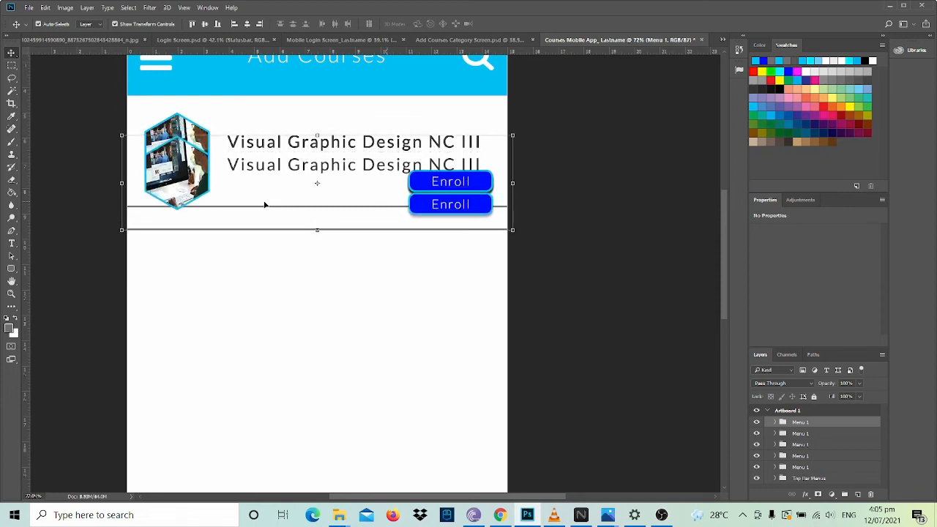
key("ctrl")
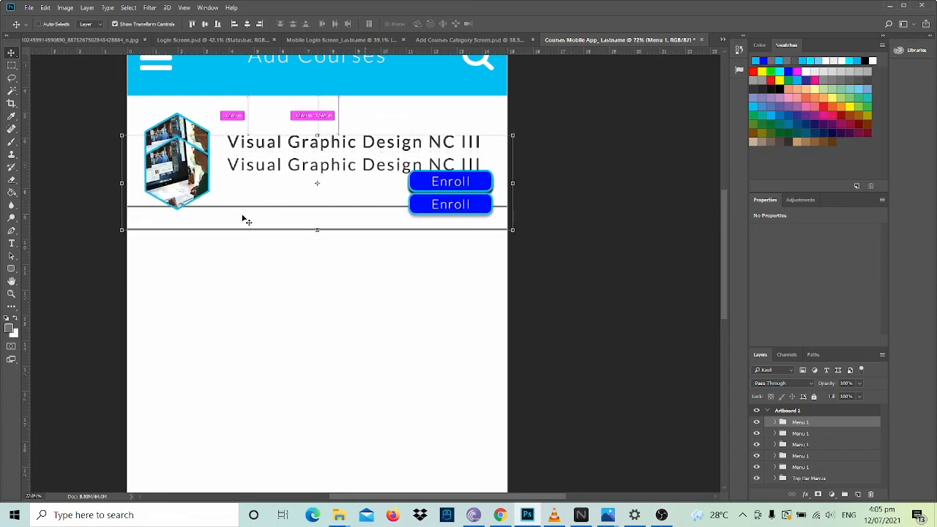
left_click_drag(245, 221, 242, 293)
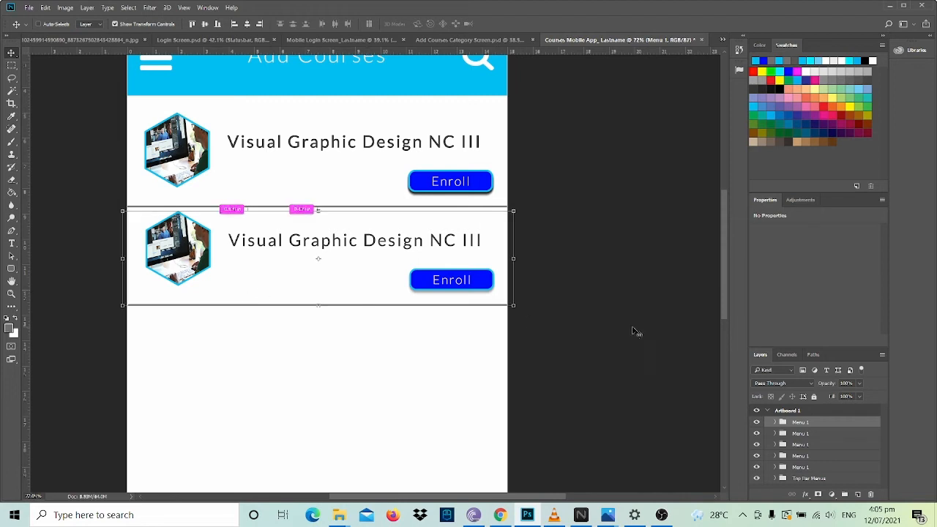
Move the second Menu 1 group in the layer stack down below the second row's divider as the third course row.
left_click(794, 434)
scroll(380, 360, "down", 3)
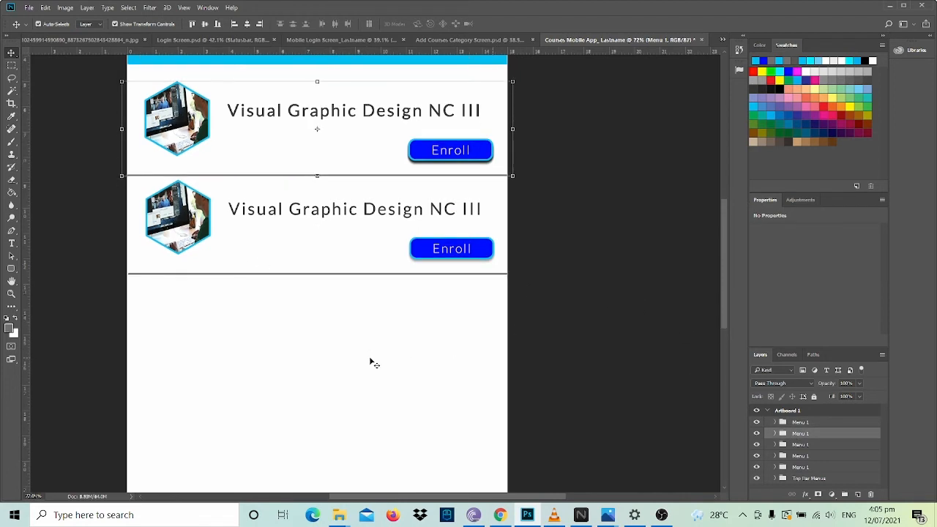
left_click_drag(256, 130, 256, 333)
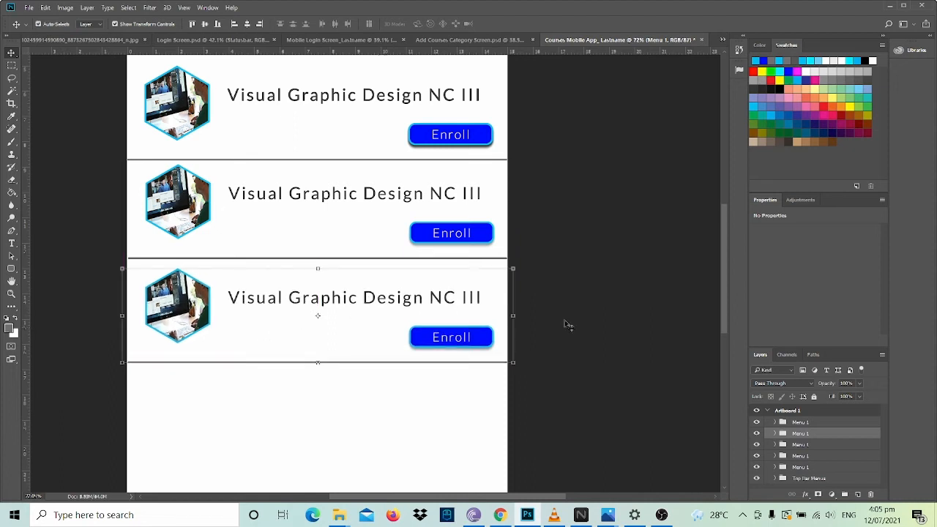
Move the third Menu 1 group in the layer stack down below the third row's divider as the fourth course row.
scroll(486, 300, "up", 2)
left_click(796, 445)
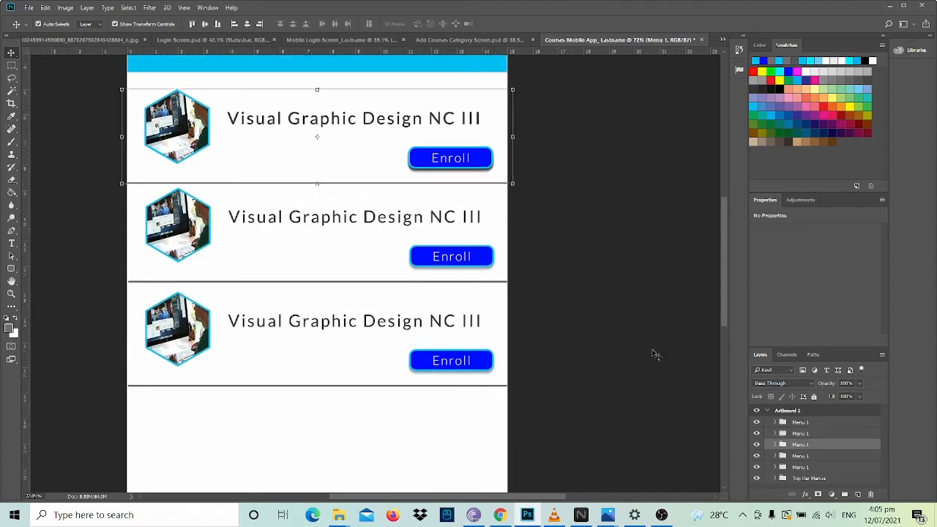
left_click_drag(271, 165, 287, 436)
scroll(287, 435, "down", 5)
scroll(291, 442, "down", 1)
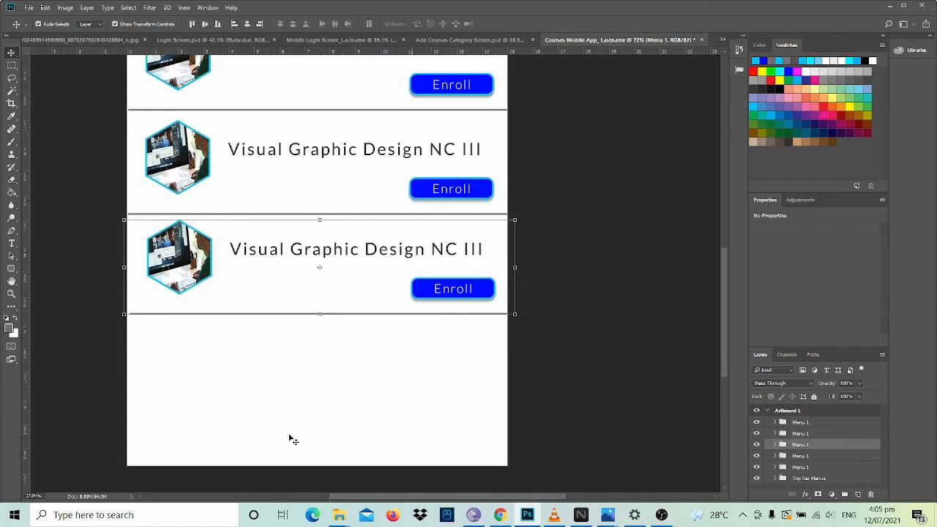
Move the fourth Menu 1 group in the layer stack below the fourth row's divider and line it up as the fifth course row.
scroll(291, 442, "up", 2)
left_click(799, 455)
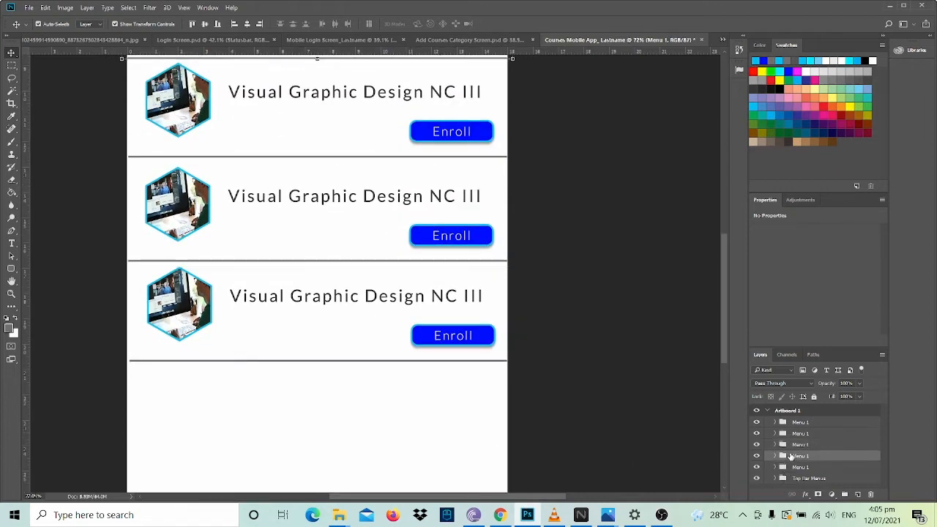
scroll(335, 142, "up", 2)
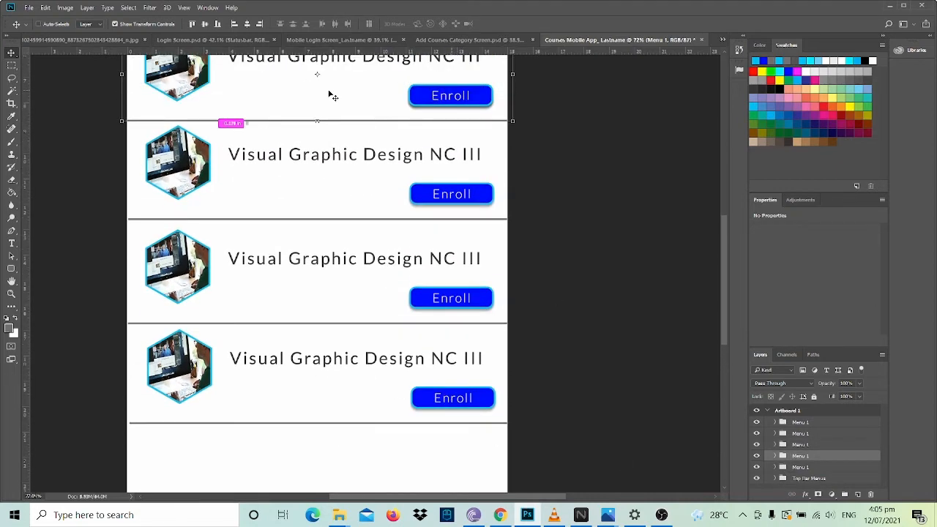
left_click_drag(330, 95, 319, 483)
scroll(322, 455, "down", 2)
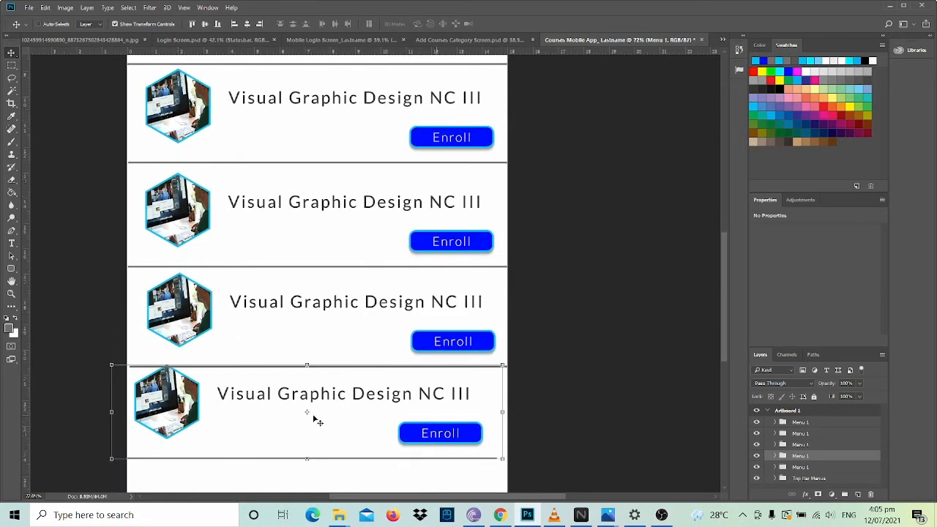
left_click_drag(313, 416, 305, 440)
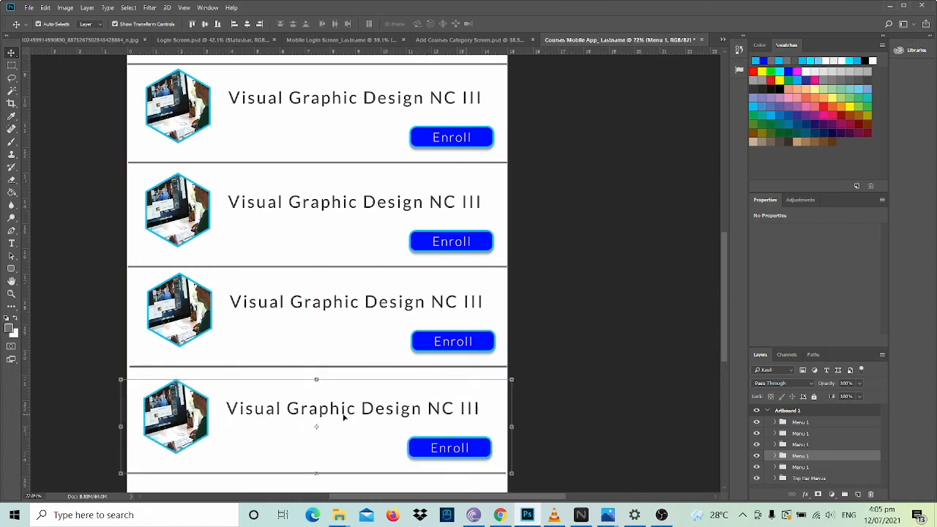
Move the fifth course row slightly lower, leaving a bigger gap under the fourth row's divider.
scroll(339, 413, "down", 2)
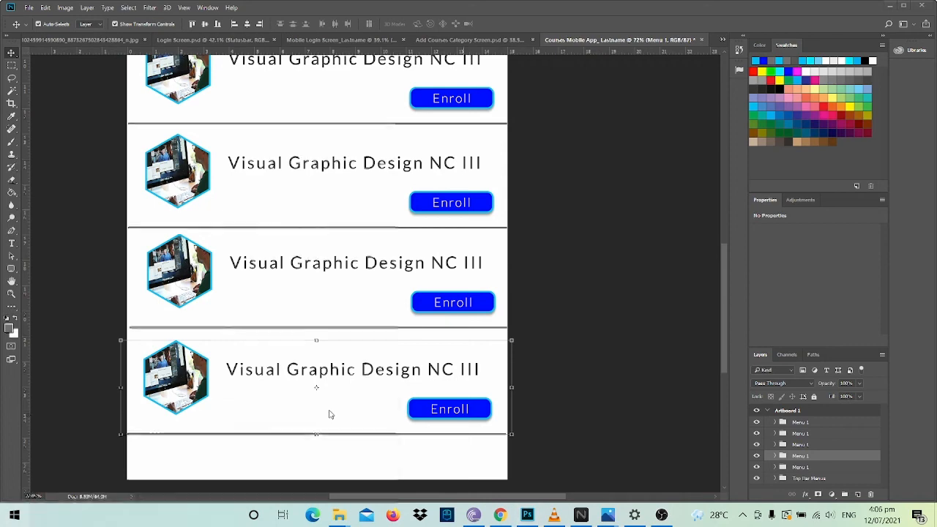
scroll(280, 376, "down", 2)
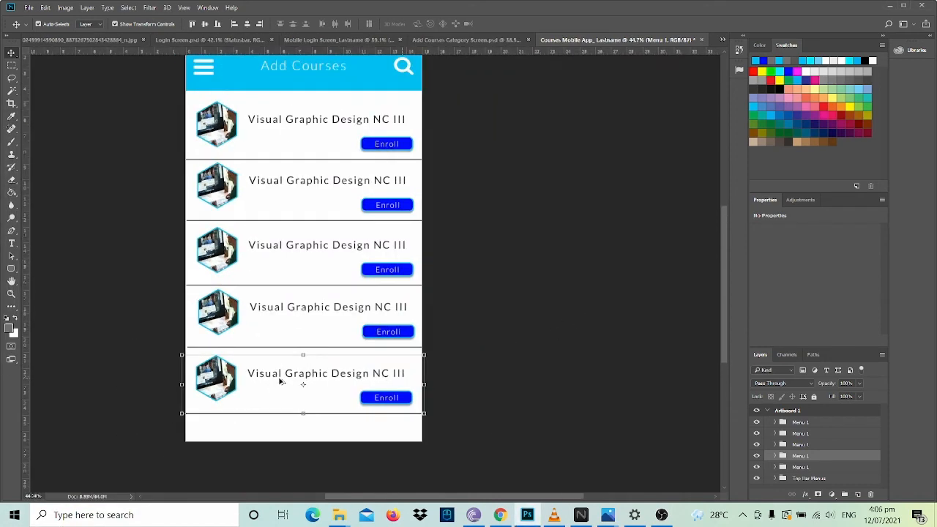
left_click_drag(296, 382, 296, 388)
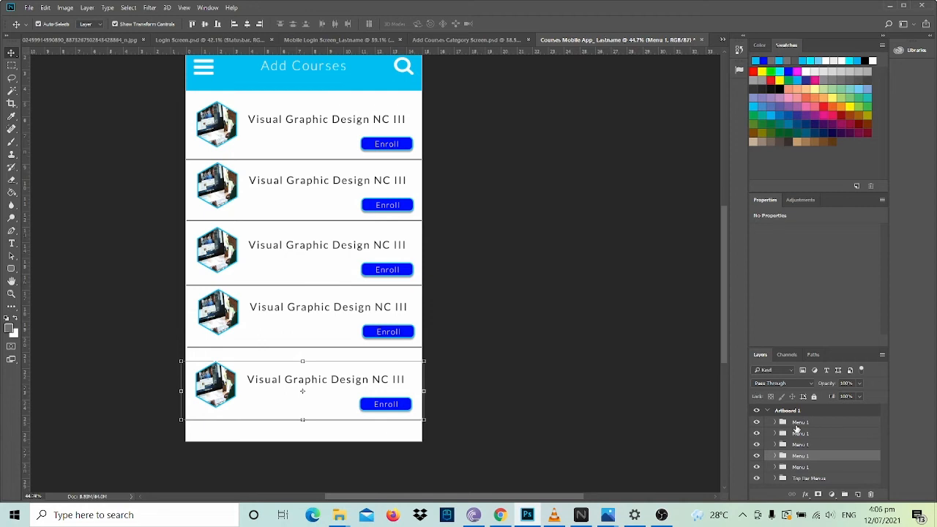
Check which course row each of the five Menu 1 groups controls by selecting them one after another.
left_click(797, 423)
left_click(798, 435)
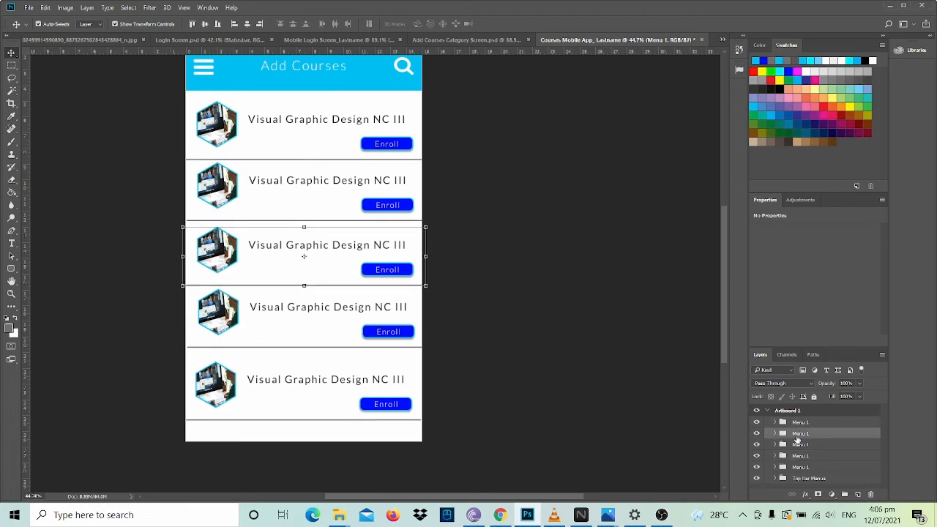
left_click(797, 445)
left_click(800, 455)
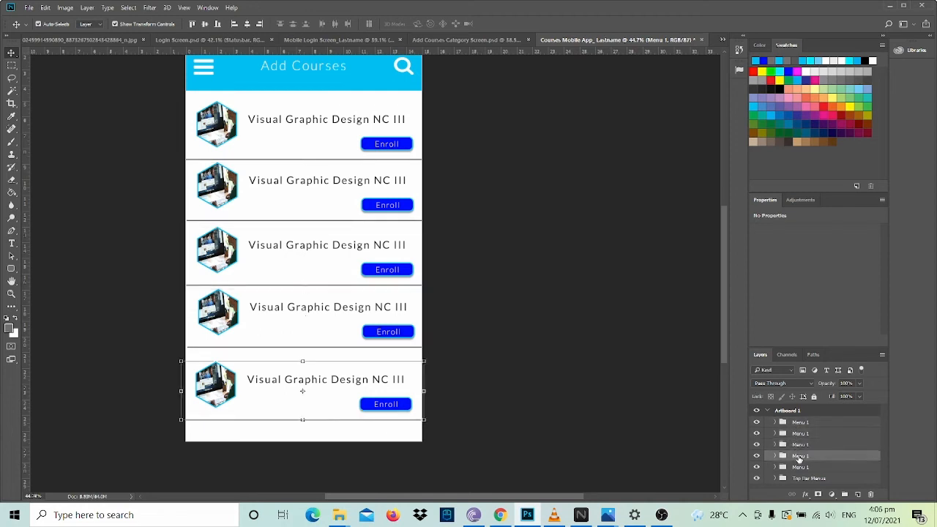
left_click(799, 467)
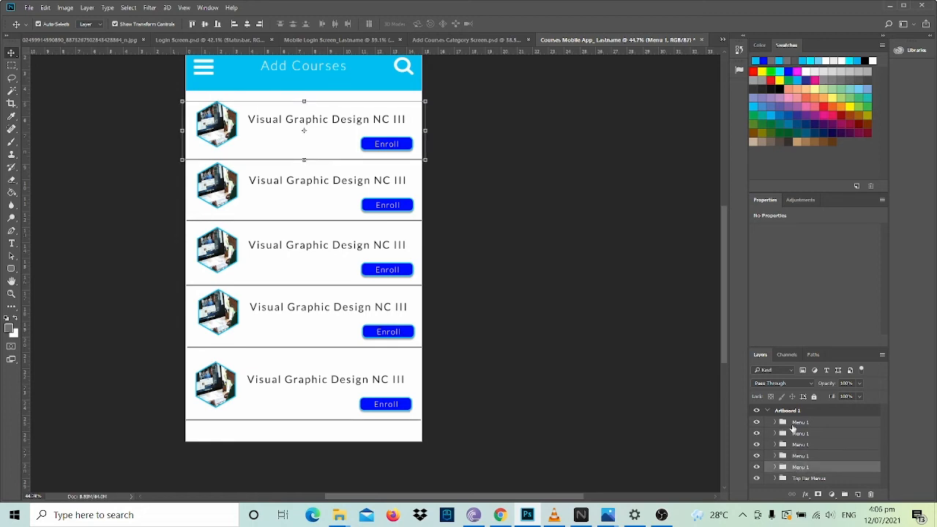
left_click(792, 423)
left_click(795, 434)
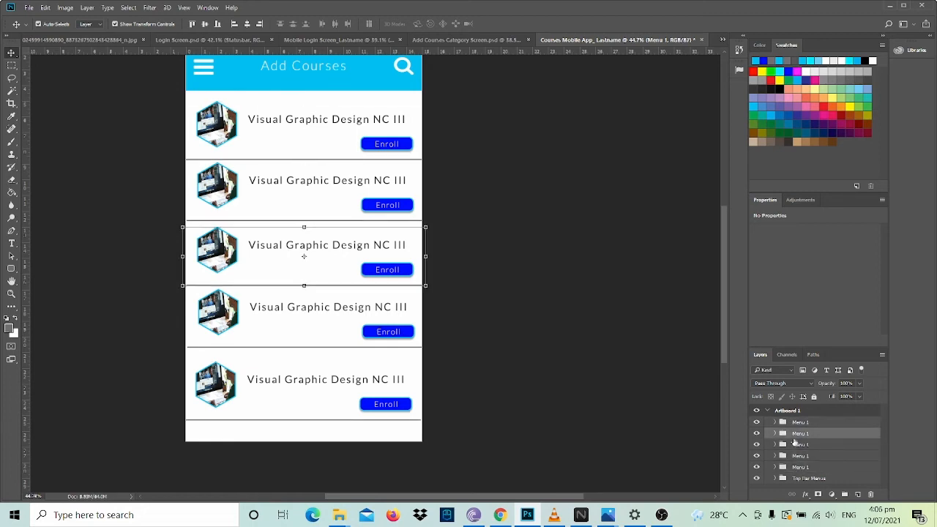
left_click(796, 445)
left_click(798, 456)
left_click(798, 467)
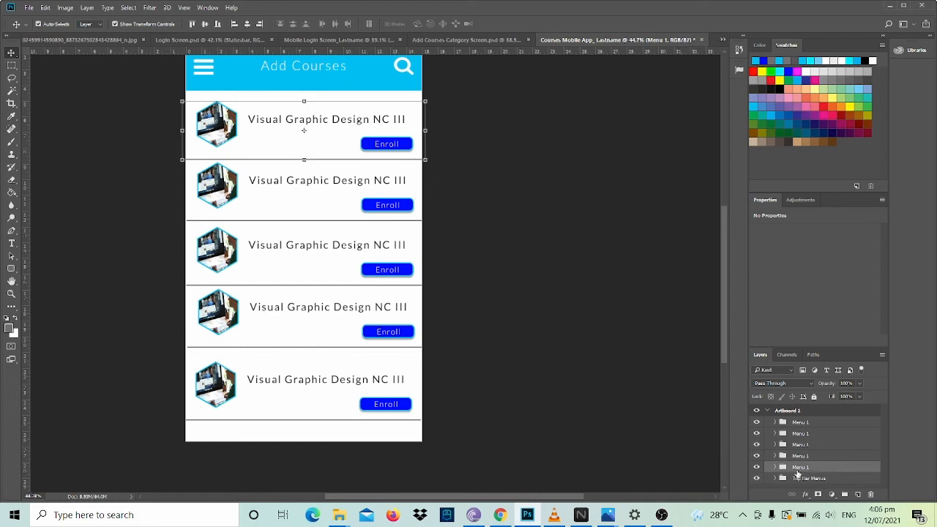
Select all five Menu 1 groups, try aligning their vertical centers, and undo the alignment.
left_click(801, 423)
left_click(803, 468, "shift")
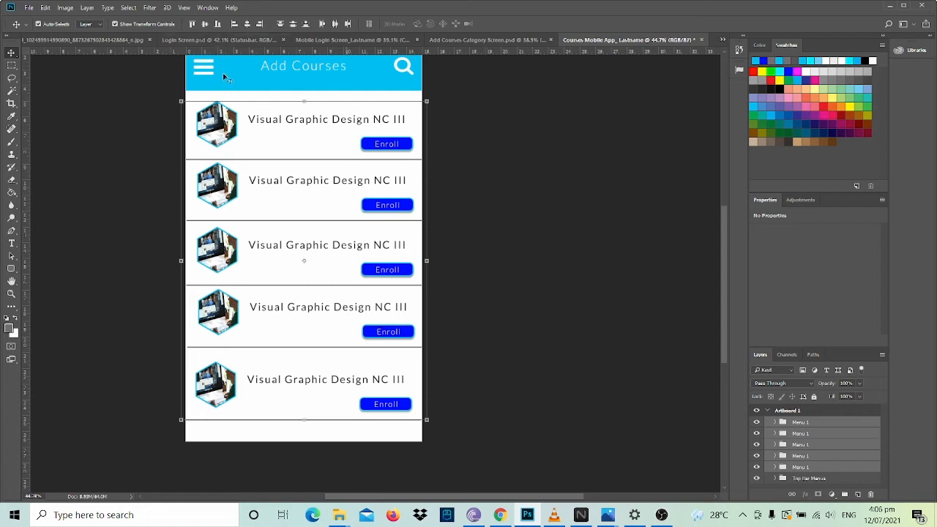
left_click(207, 24)
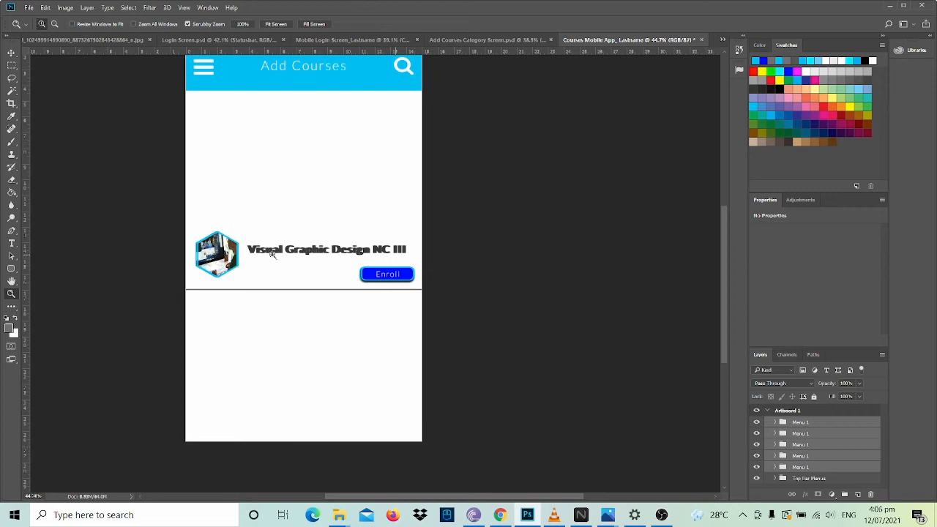
key("ctrl+z")
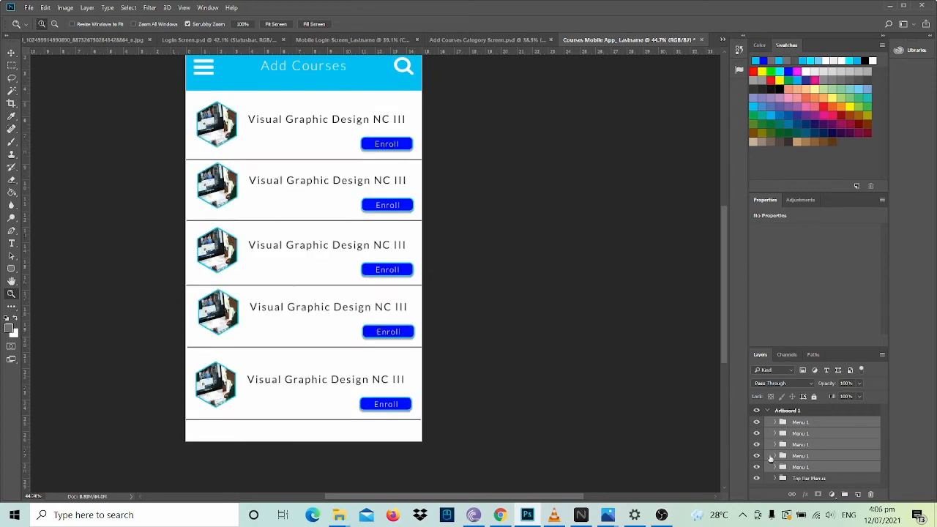
Distribute the five selected Menu 1 groups evenly down the artboard by their top edges and deselect them.
left_click(11, 53)
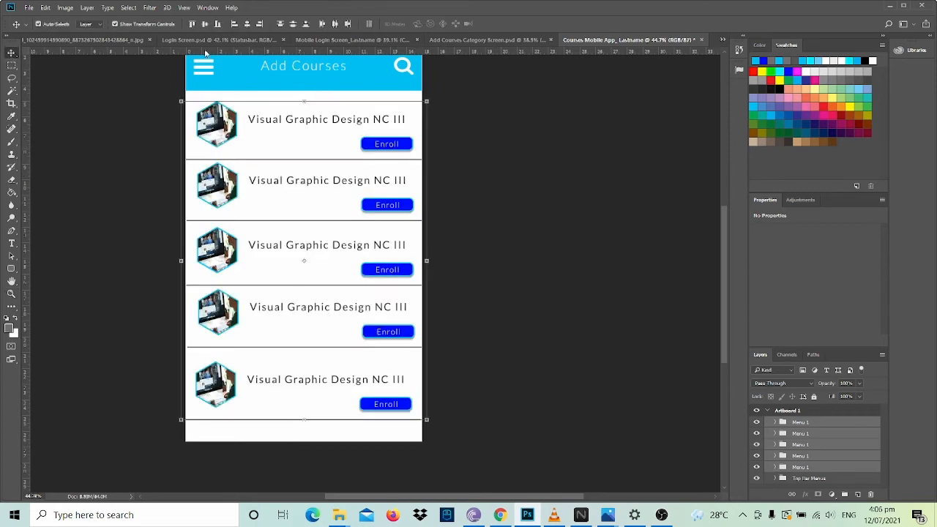
left_click(281, 27)
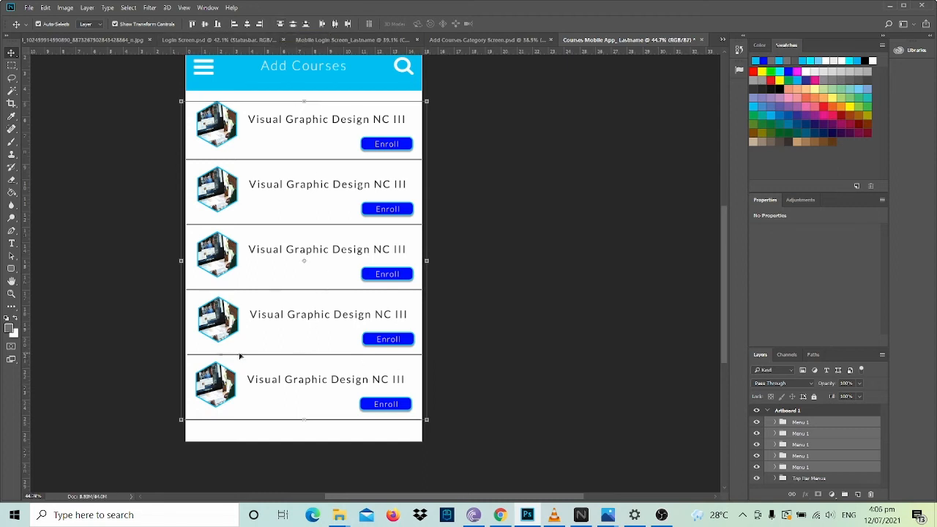
left_click(468, 202)
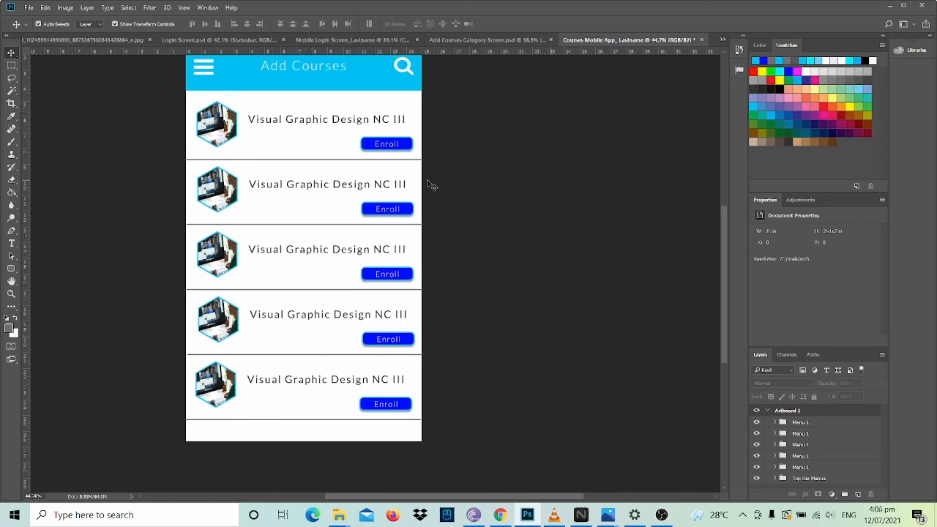
scroll(454, 292, "up", 3)
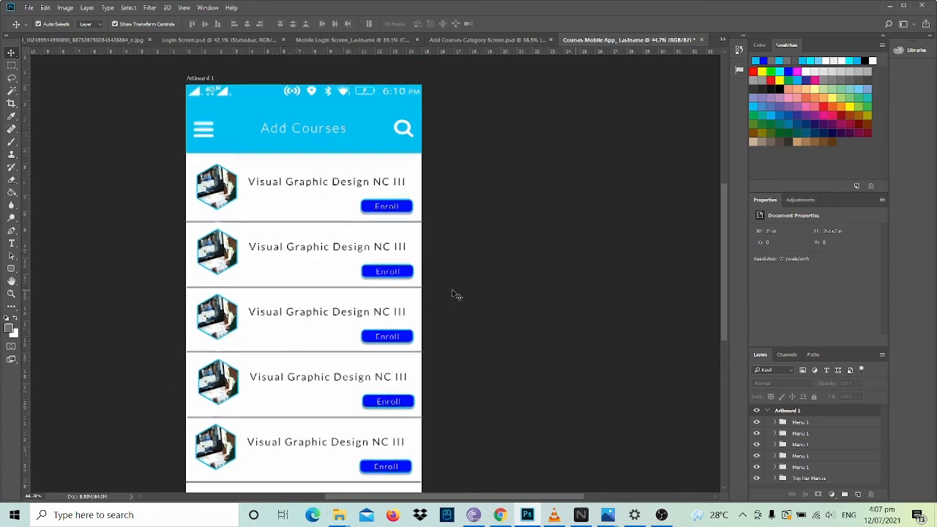
scroll(586, 322, "up", 2)
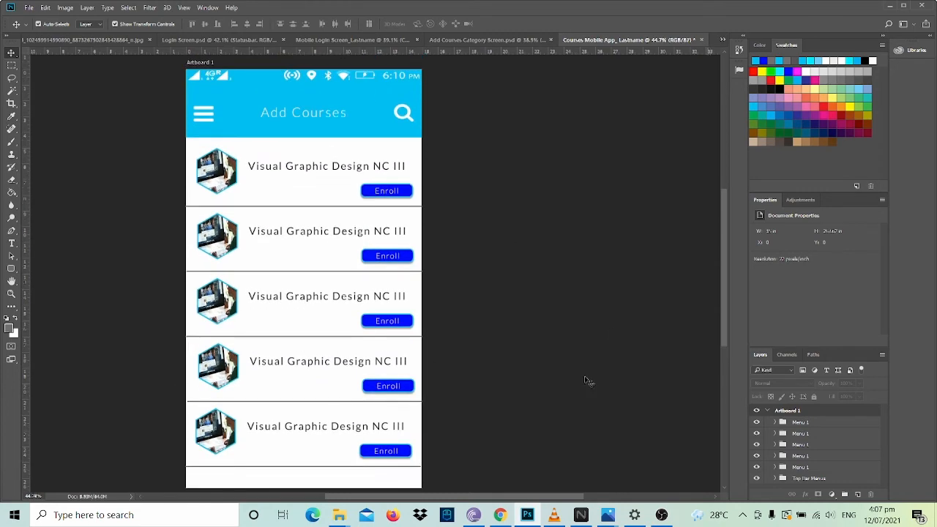
Rename the second row's Menu 1 group as "Web Dev Menu" and expand it to show its layers.
left_click(819, 423)
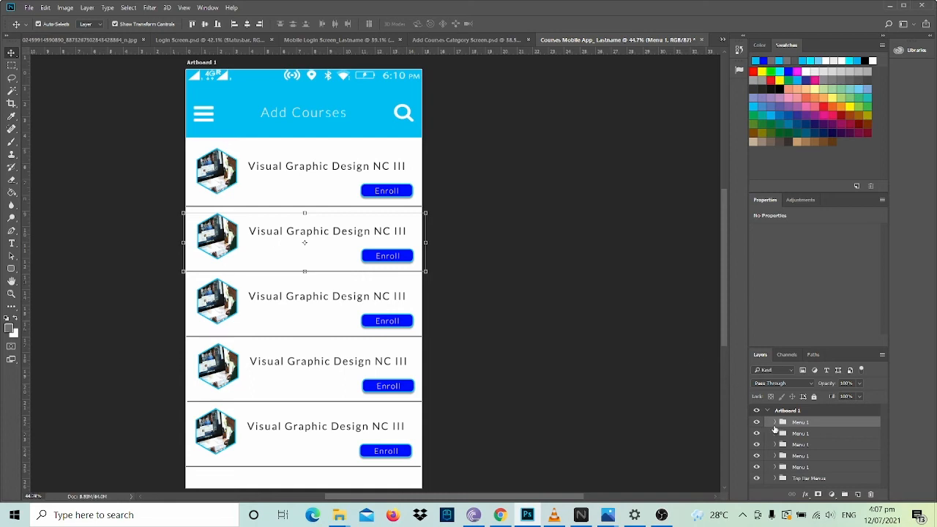
double_click(797, 423)
type("Web Dev Menu")
key("Return")
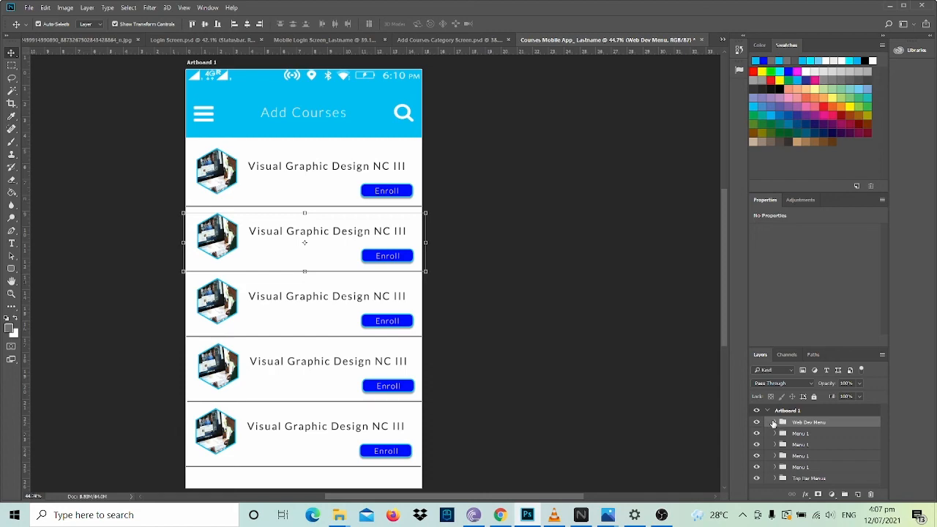
double_click(774, 424)
left_click(817, 83)
left_click(776, 423)
left_click(775, 423)
left_click(775, 423)
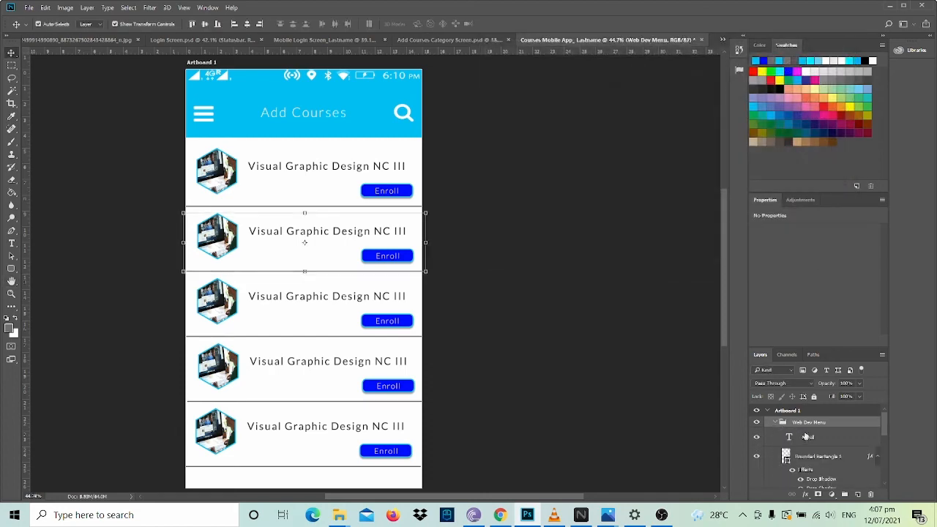
Replace the course title in the Web Dev Menu group with "Web Development NC III".
scroll(810, 463, "down", 2)
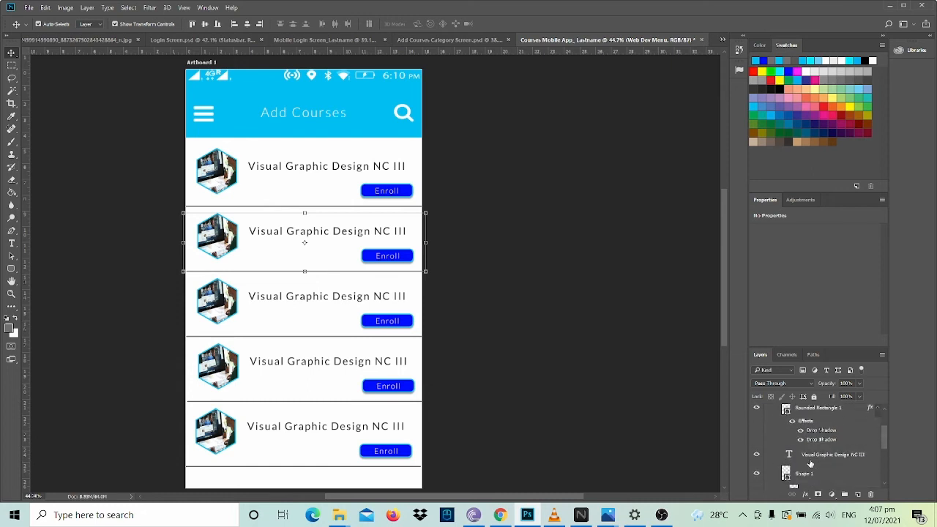
left_click(810, 459)
key("t")
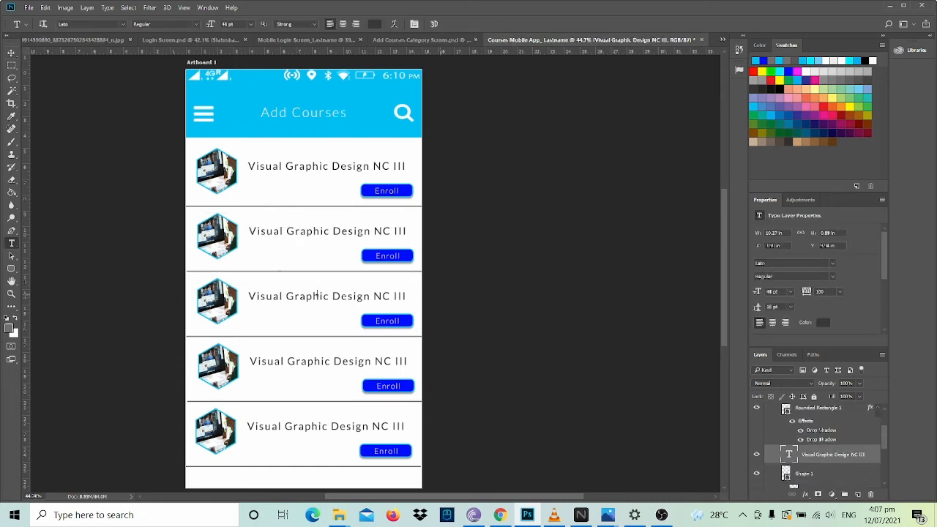
left_click(279, 229)
type("A")
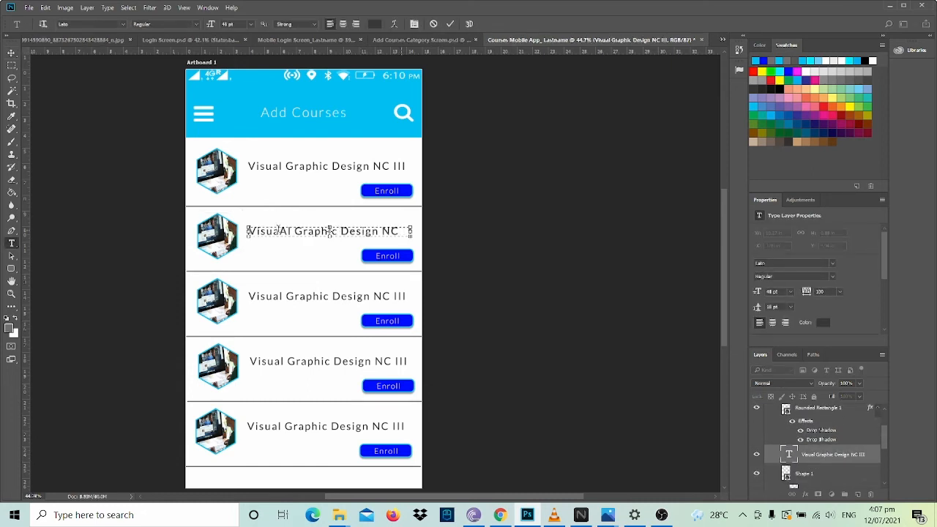
key("ctrl+a")
type("We")
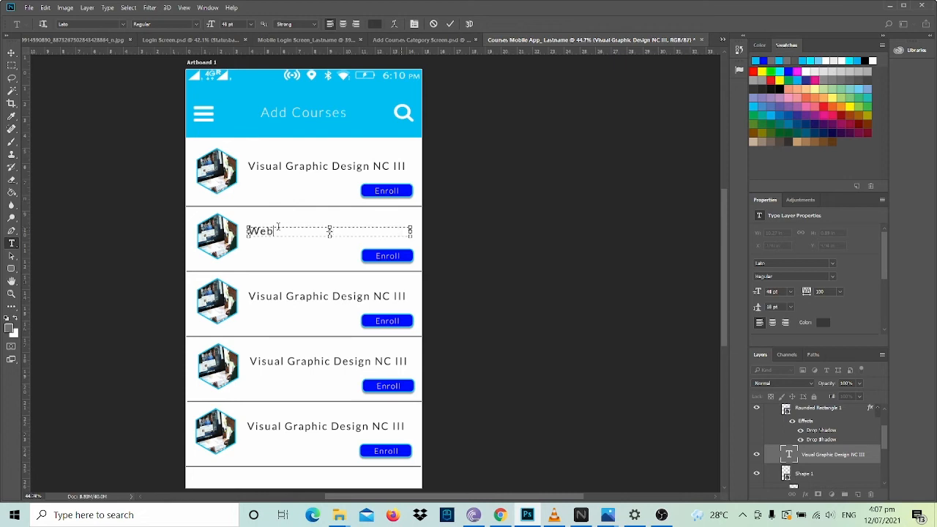
type("b Development NC III")
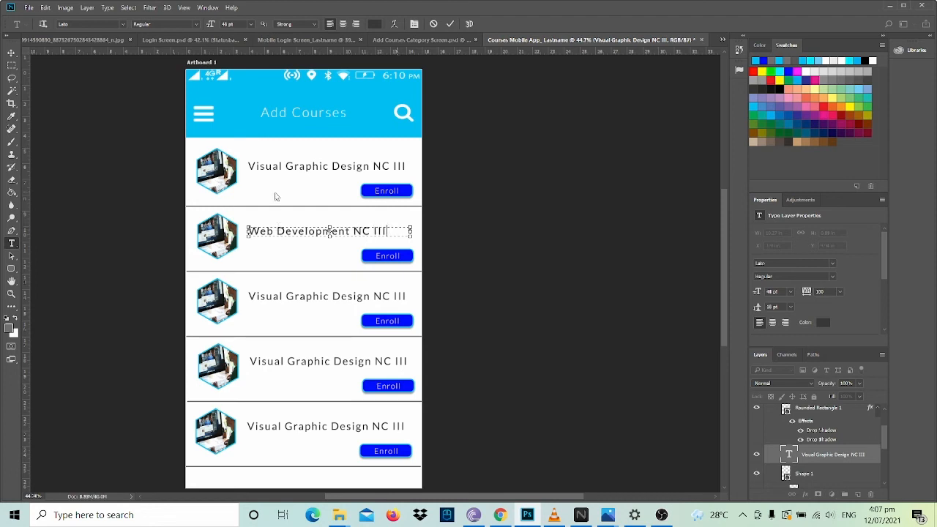
scroll(786, 408, "down", 2)
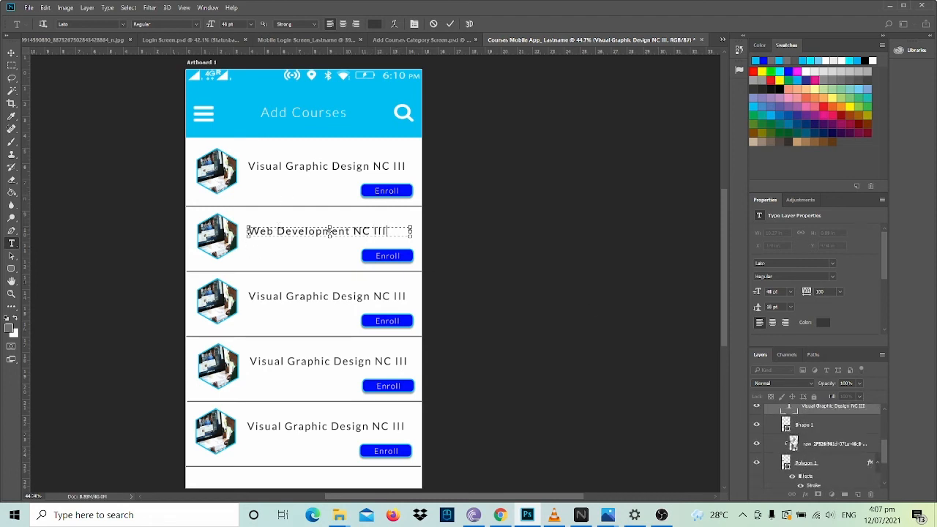
left_click(811, 428)
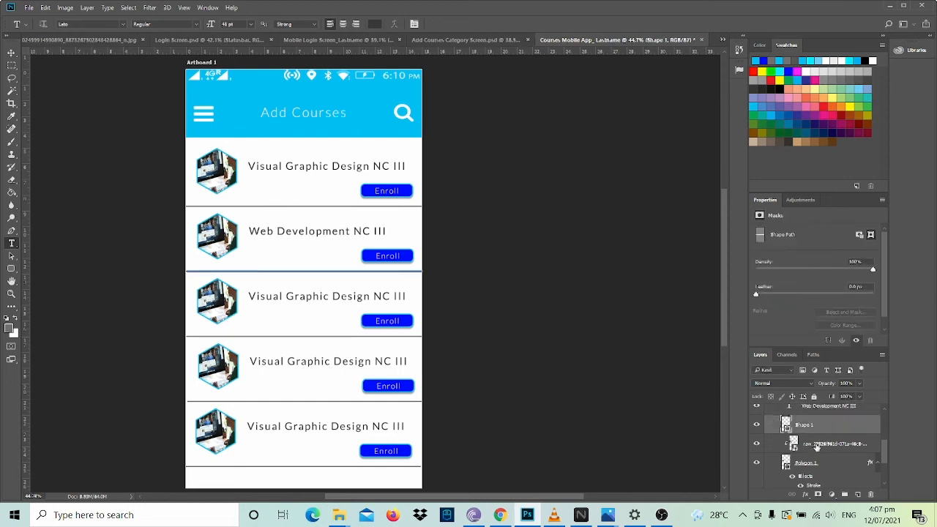
Delete the clipped photo layer above Polygon 1 in the Web Dev Menu group.
left_click(816, 445)
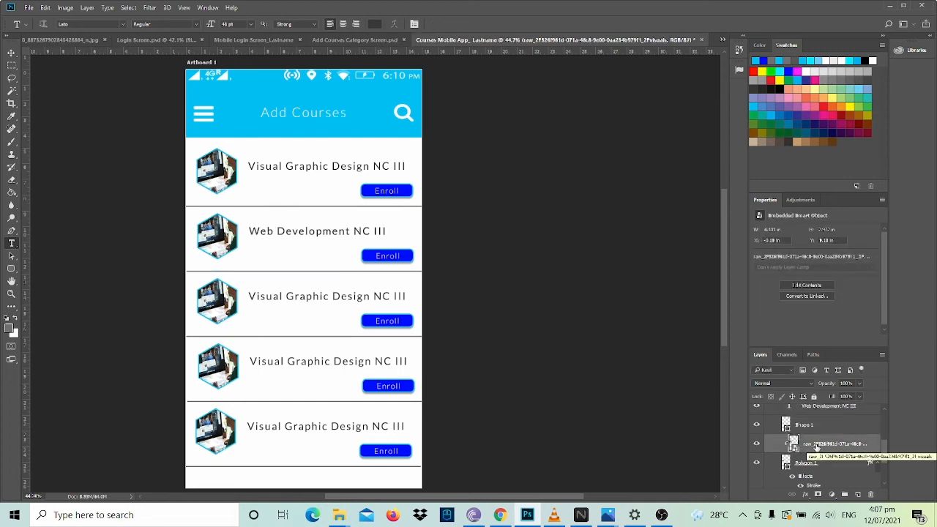
scroll(821, 449, "up", 4)
scroll(821, 449, "down", 4)
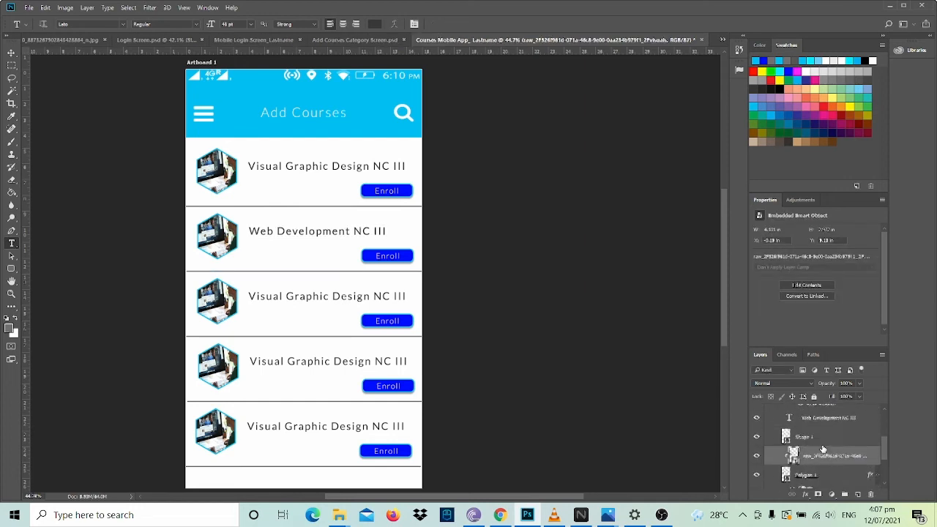
scroll(822, 448, "down", 4)
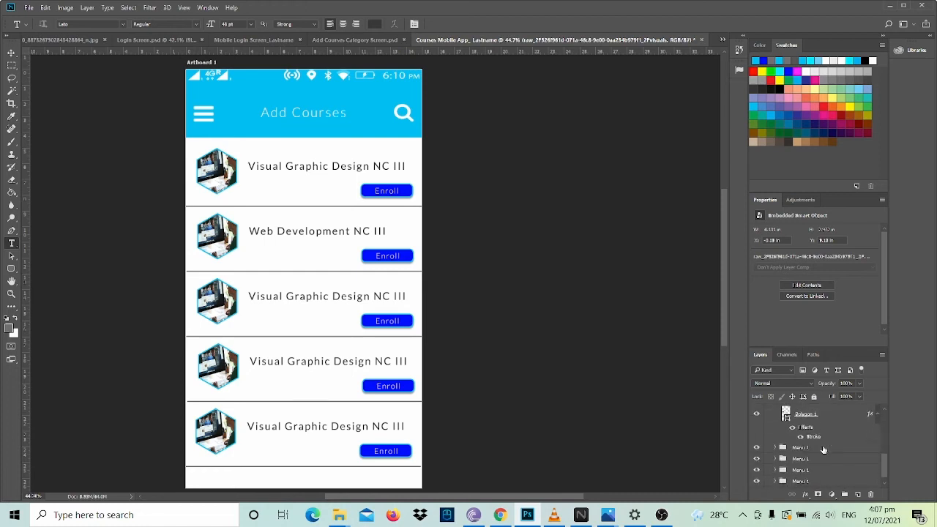
scroll(824, 450, "up", 3)
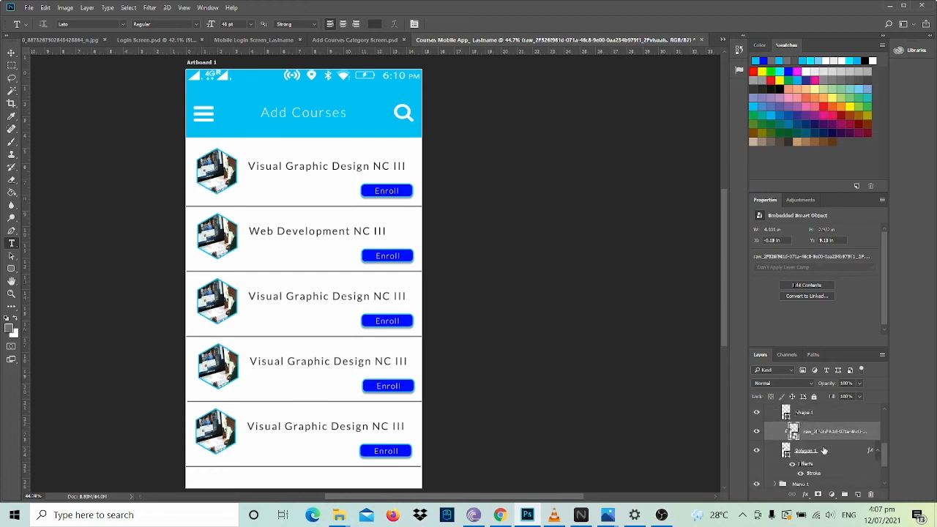
key("Delete")
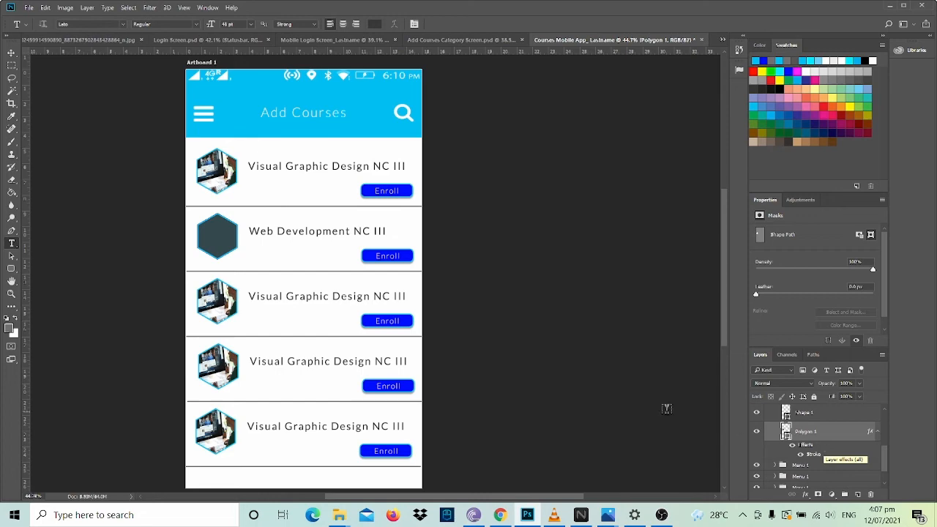
Place the photo of the man coding from the Add Course Screen folder over the second row's hexagon, scaled to about 86%.
mouse_move(343, 520)
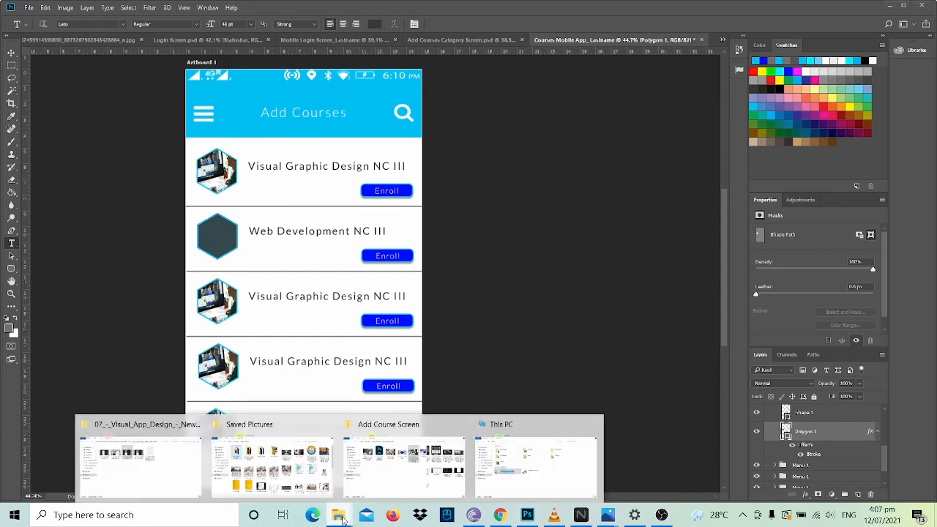
left_click(403, 461)
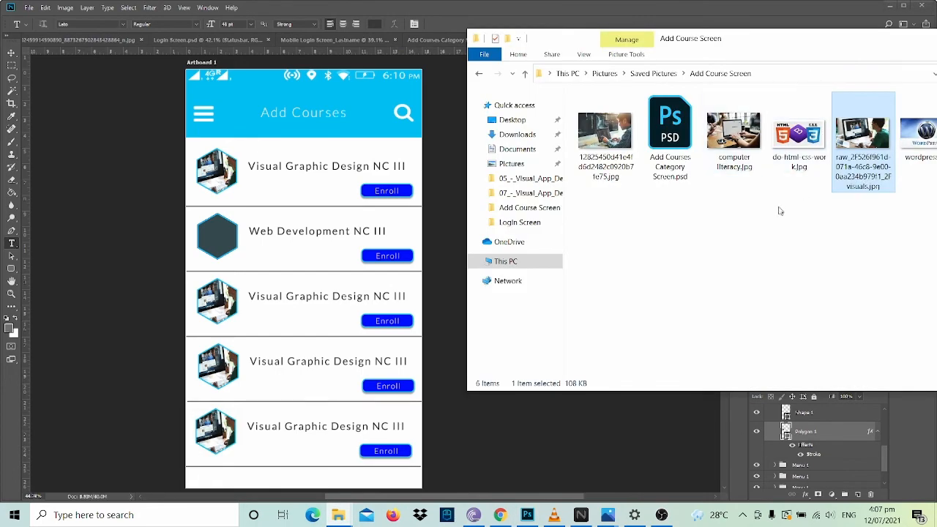
left_click_drag(622, 141, 220, 233)
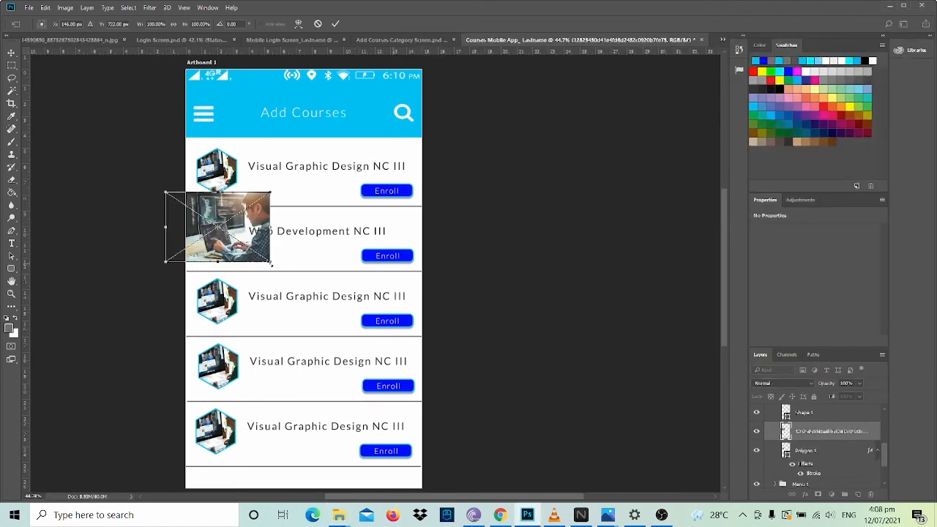
left_click_drag(270, 263, 241, 247)
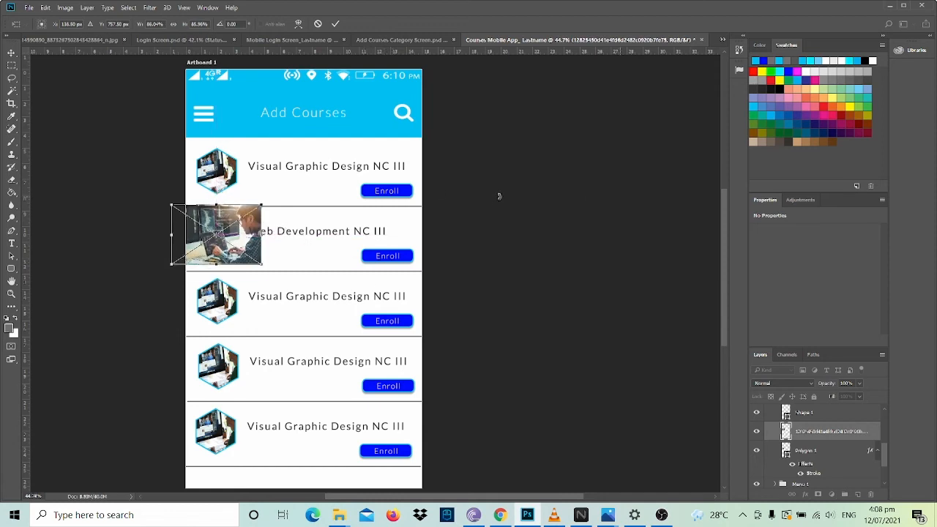
key("Return")
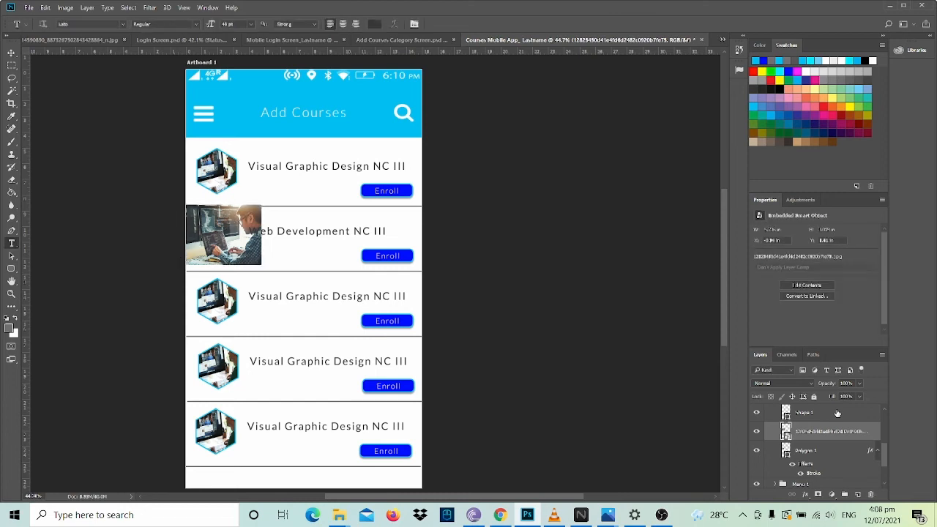
Clip the coding photo to Polygon 1 in the Web Dev Menu group and scale it to about 65%.
left_click(813, 440, "alt")
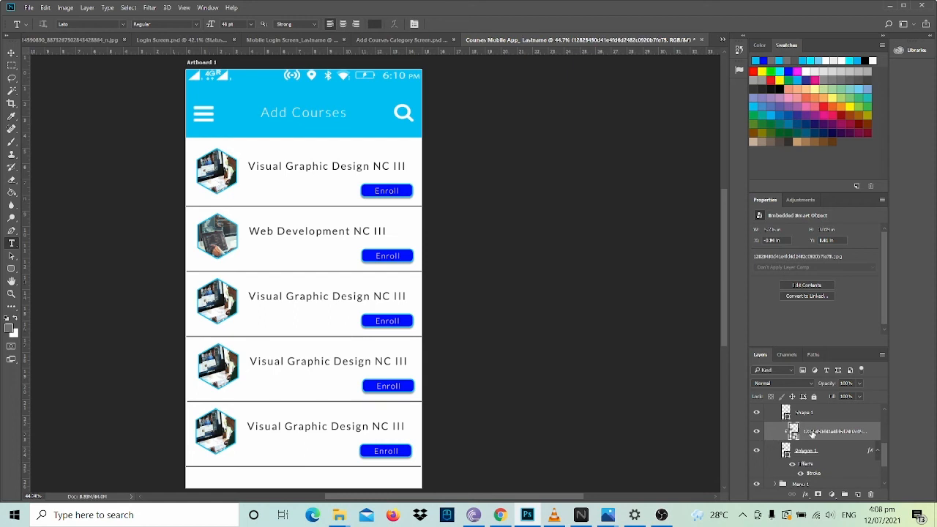
key("v")
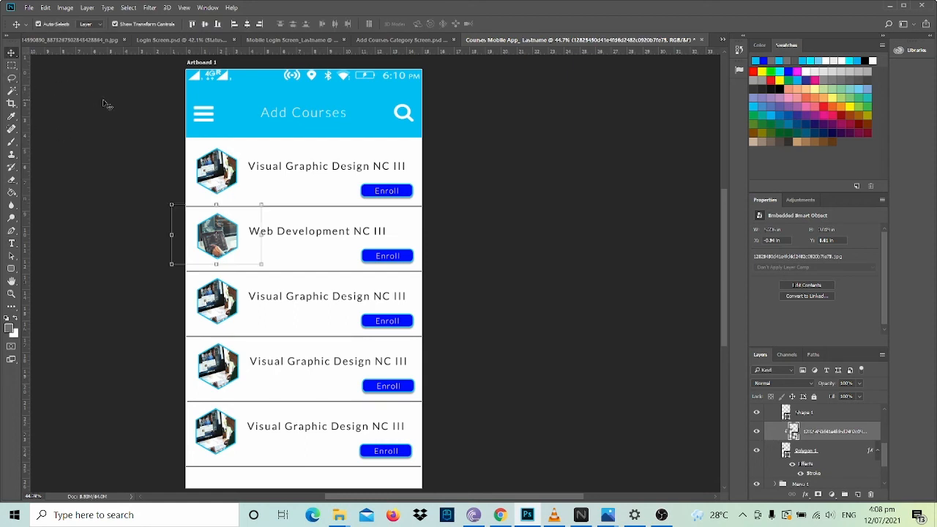
left_click_drag(261, 264, 203, 226)
key("Return")
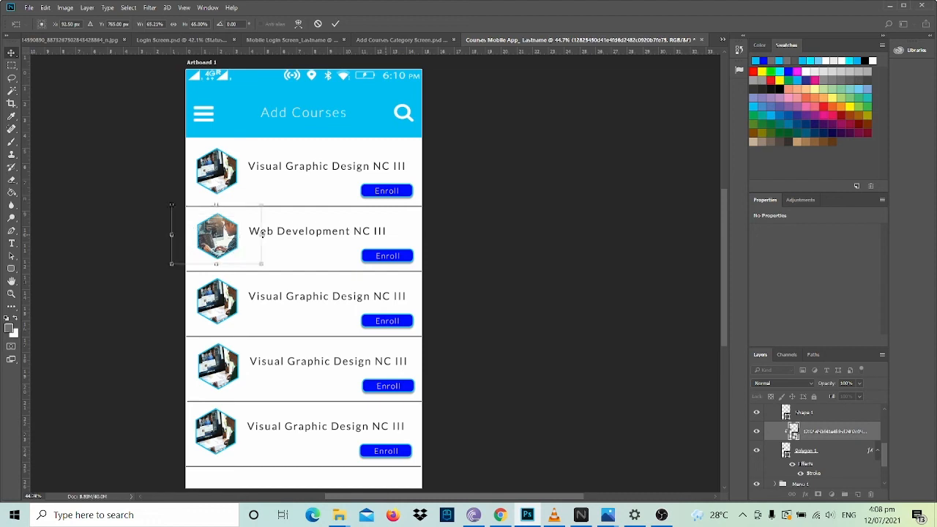
Deselect the photo and collapse the Web Dev Menu group in the layer list.
scroll(327, 337, "down", 1)
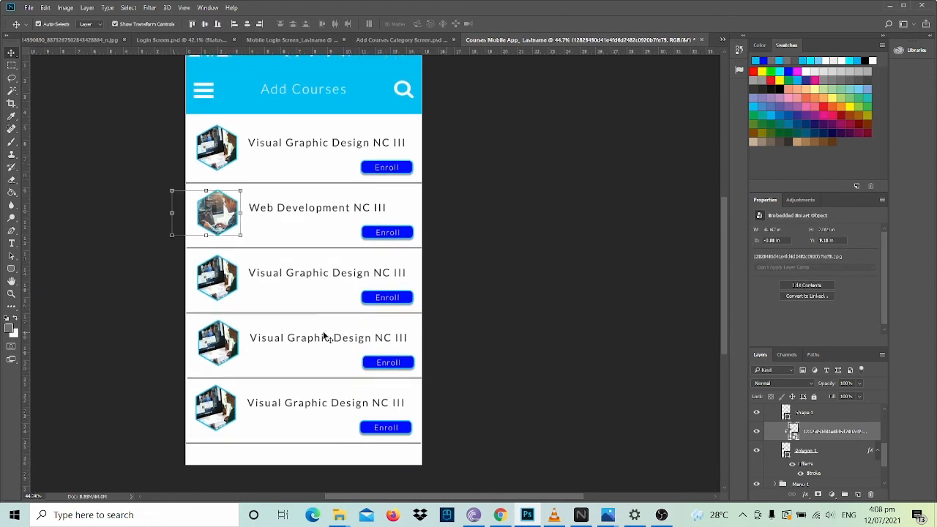
left_click(277, 291)
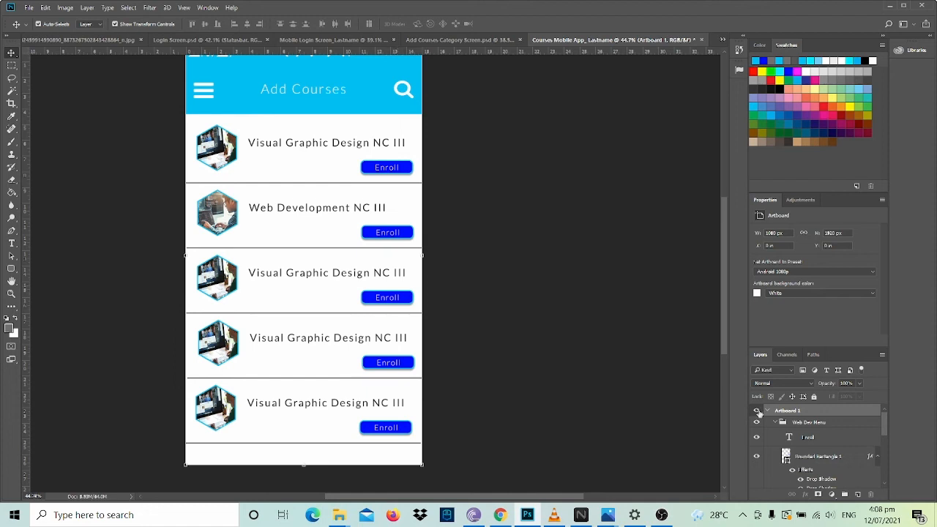
left_click(775, 422)
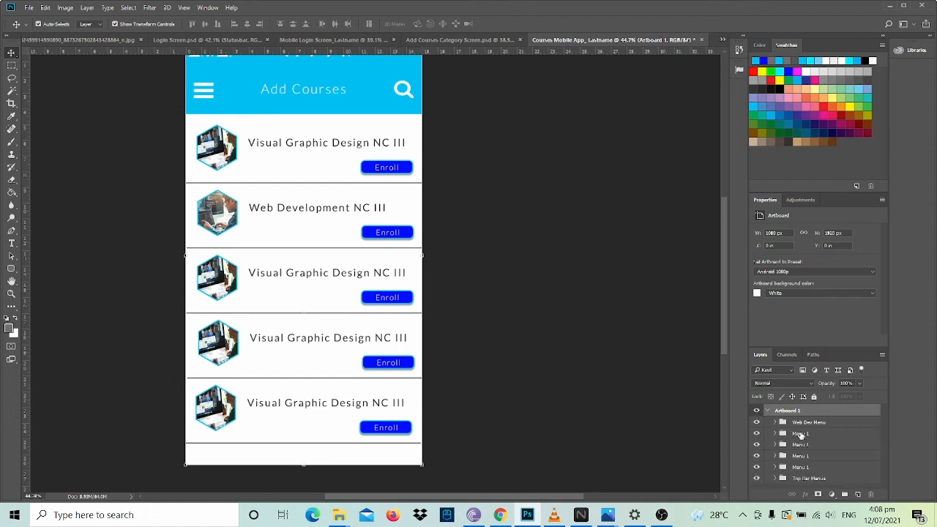
left_click(800, 434)
double_click(800, 434)
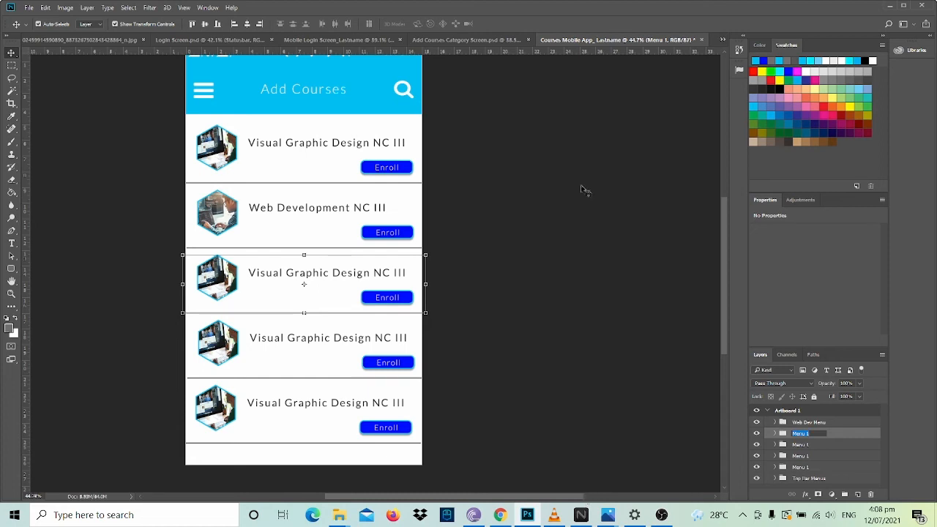
key("Return")
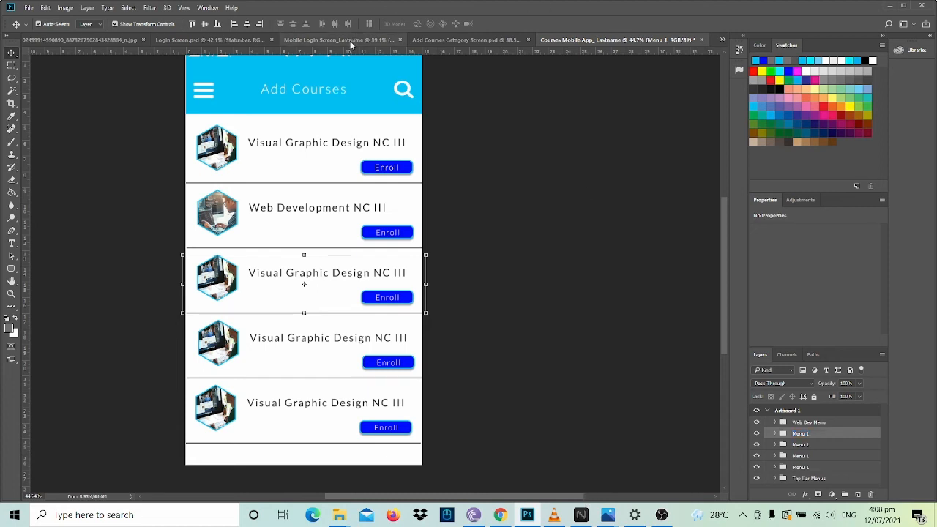
left_click(435, 40)
left_click(354, 41)
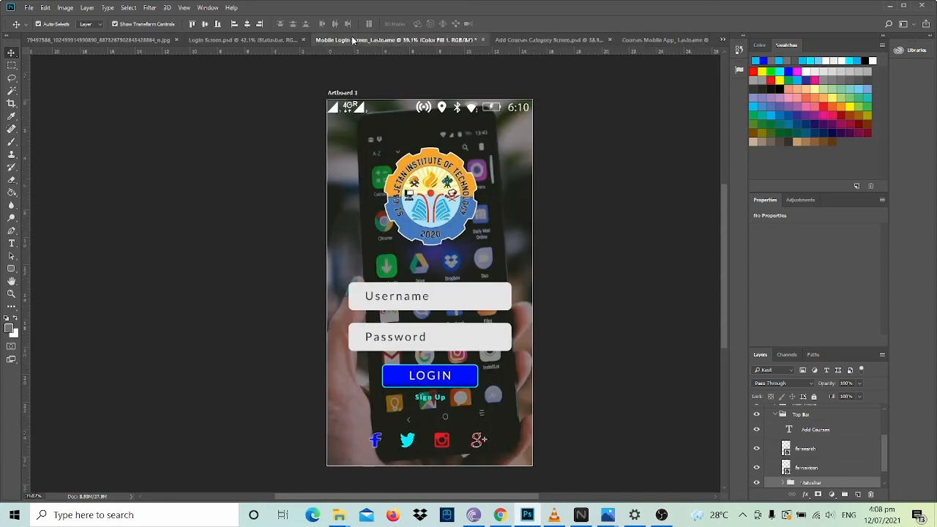
left_click(662, 39)
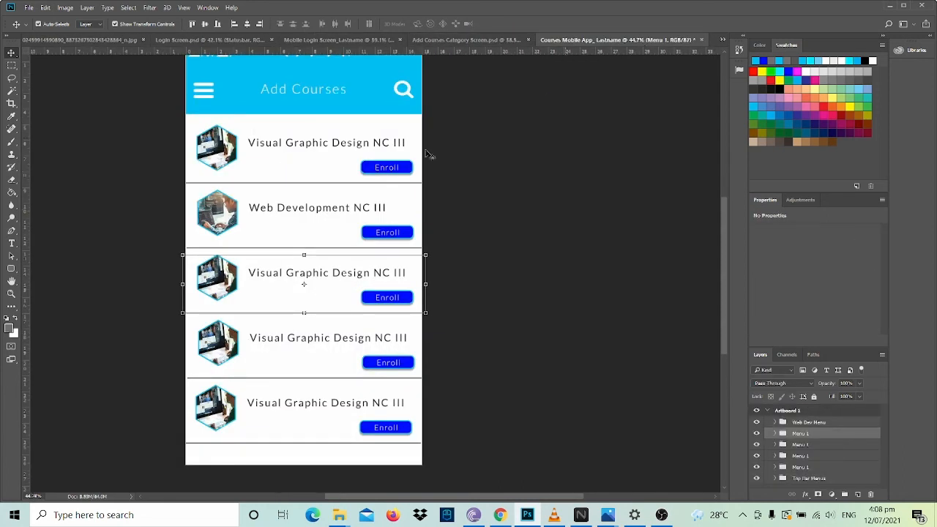
Replace the third row's course title with "WordPress CMS".
left_click(303, 279)
key("t")
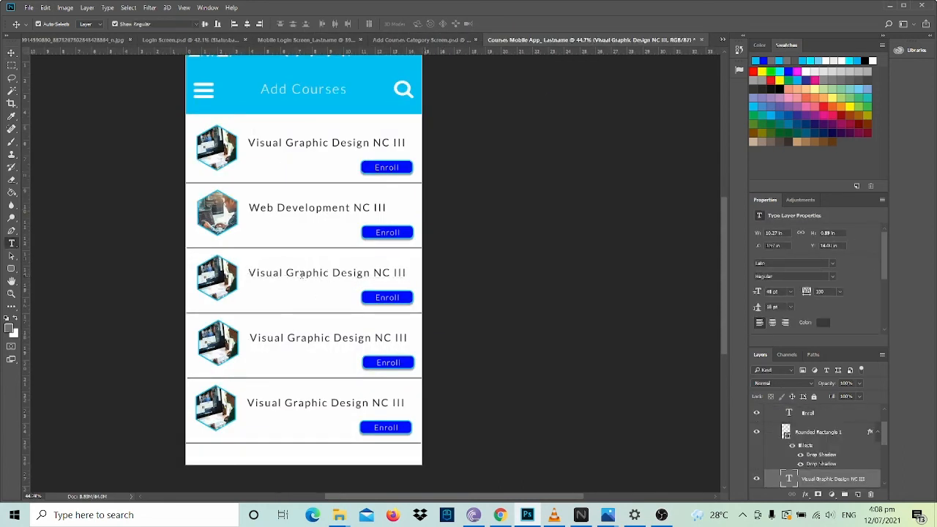
left_click(296, 272)
key("ctrl+a")
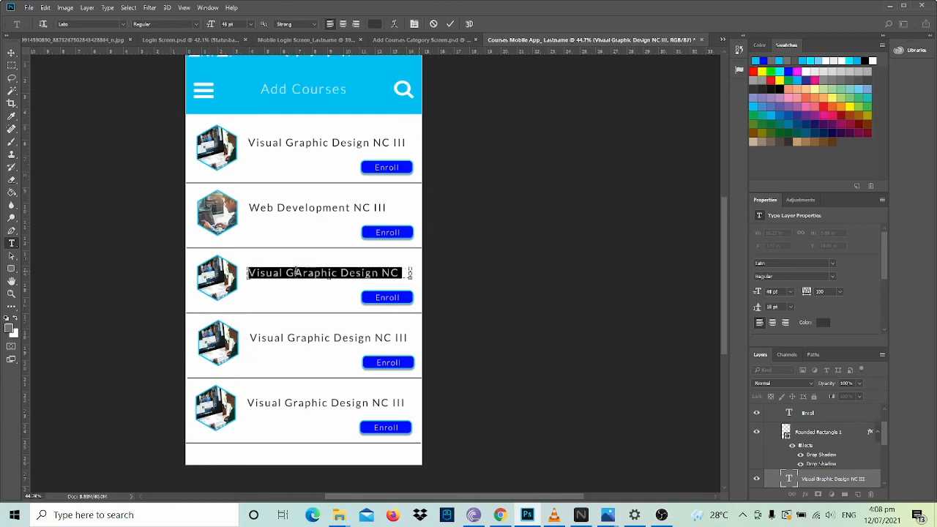
type("Wo")
key("BackSpace")
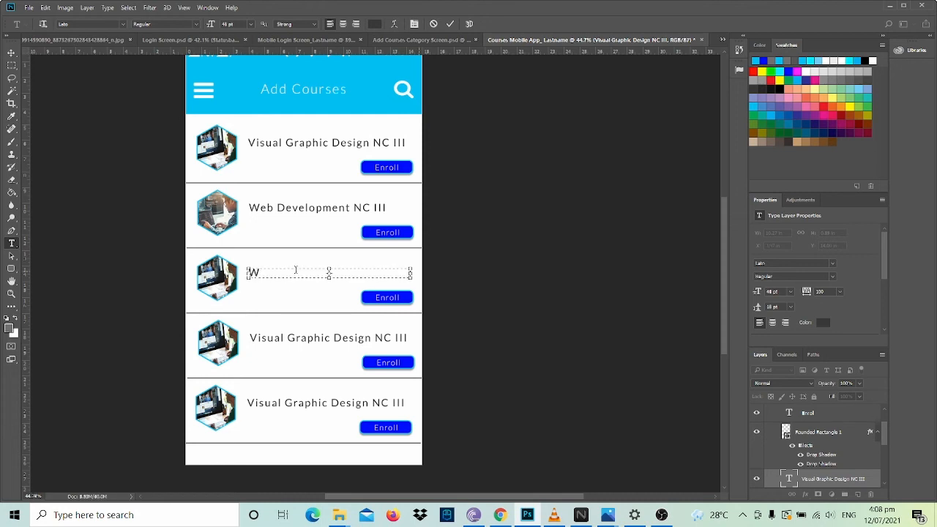
type("ordPress CMS")
left_click_drag(884, 436, 885, 447)
left_click(11, 52)
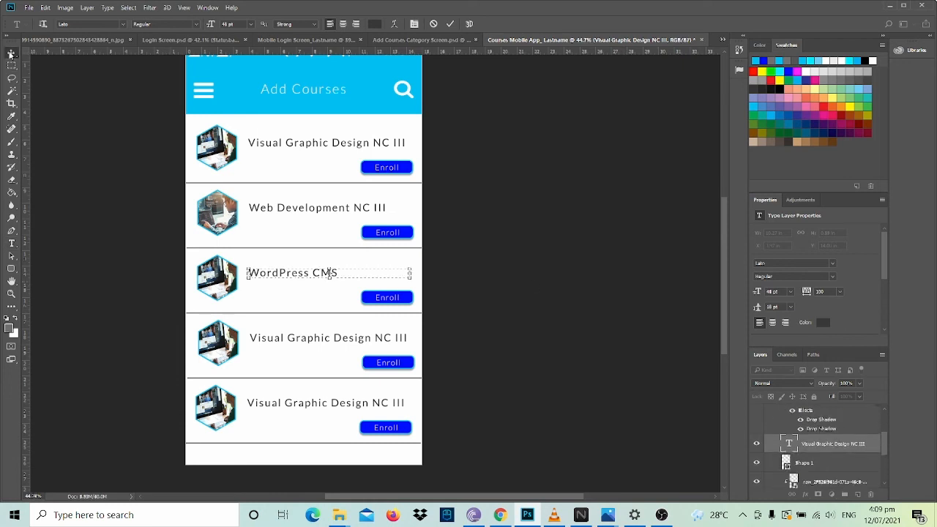
Delete the clipped photo layer above Polygon 1 in the WordPress CMS row's group.
scroll(809, 451, "down", 2)
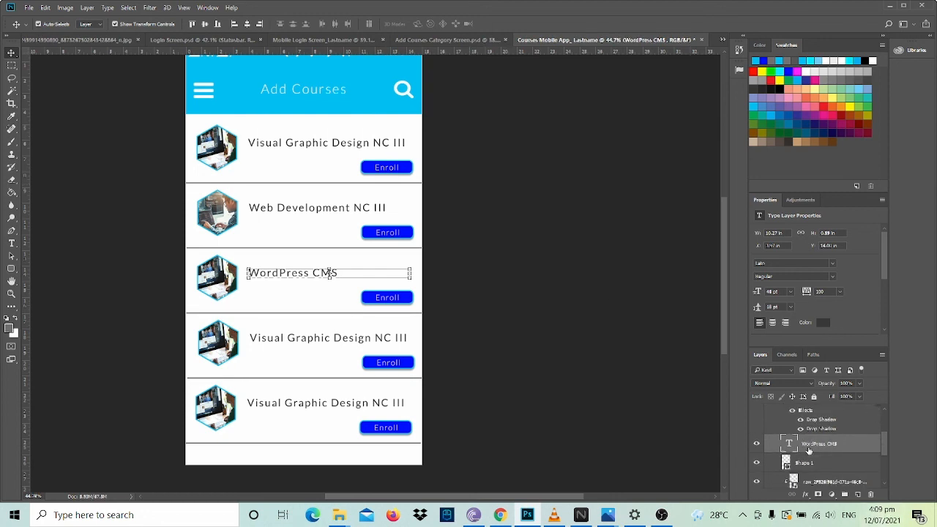
left_click(819, 472)
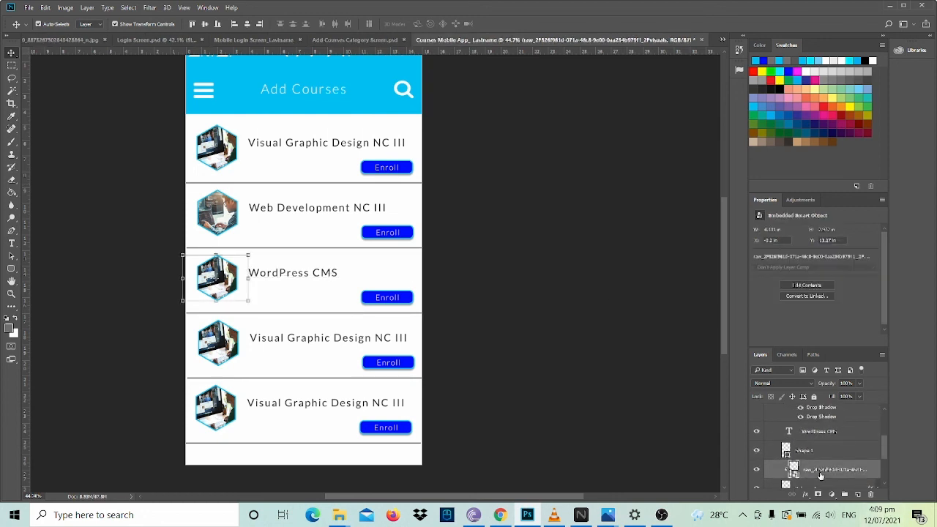
key("Delete")
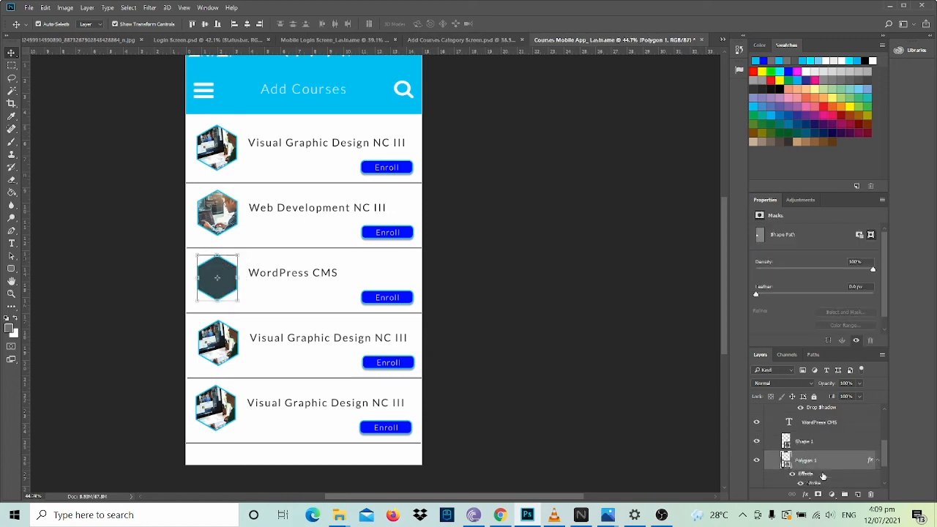
Place the wordpress image from the Add Course Screen folder over the third row's hexagon, shrunk to about the row's height.
mouse_move(342, 515)
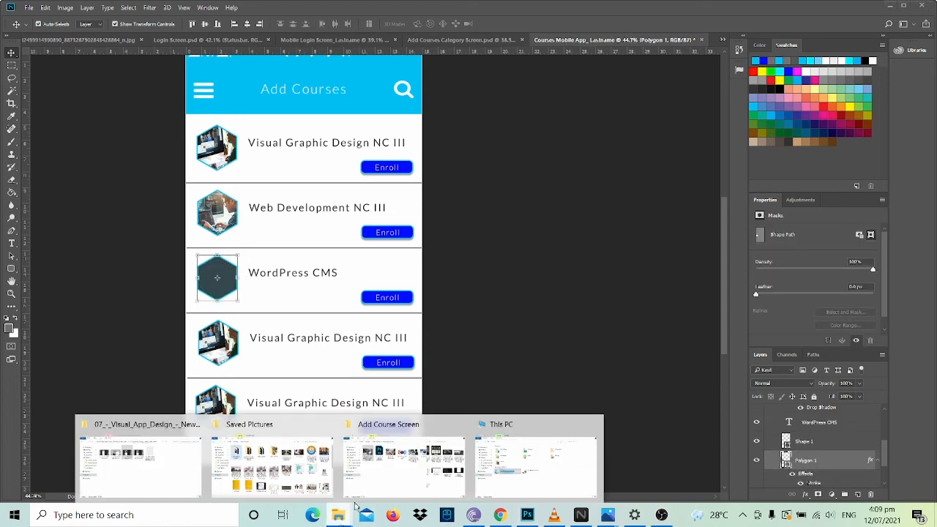
left_click(399, 480)
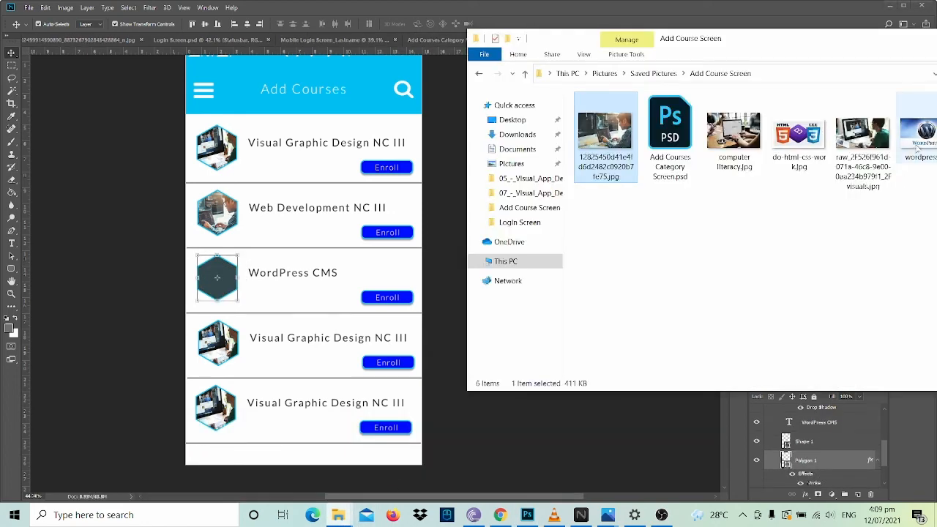
left_click_drag(915, 145, 217, 285)
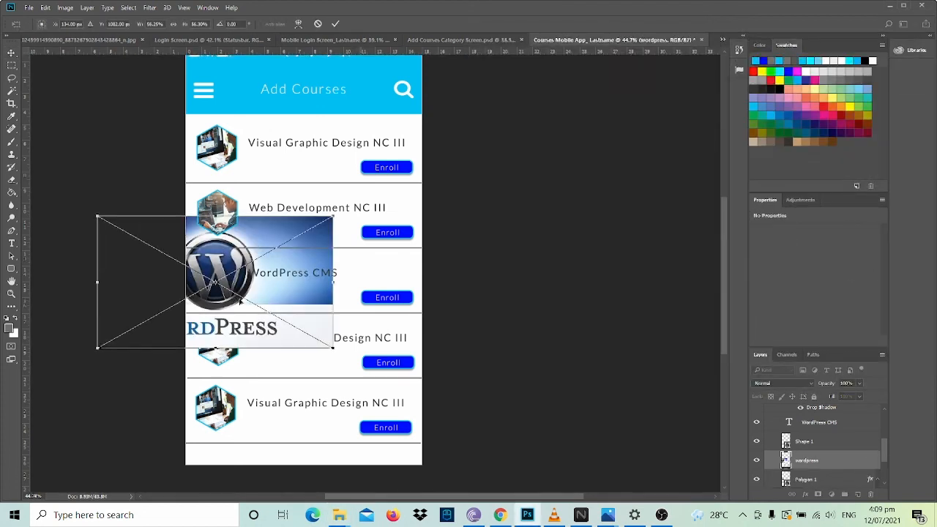
left_click_drag(334, 347, 268, 324)
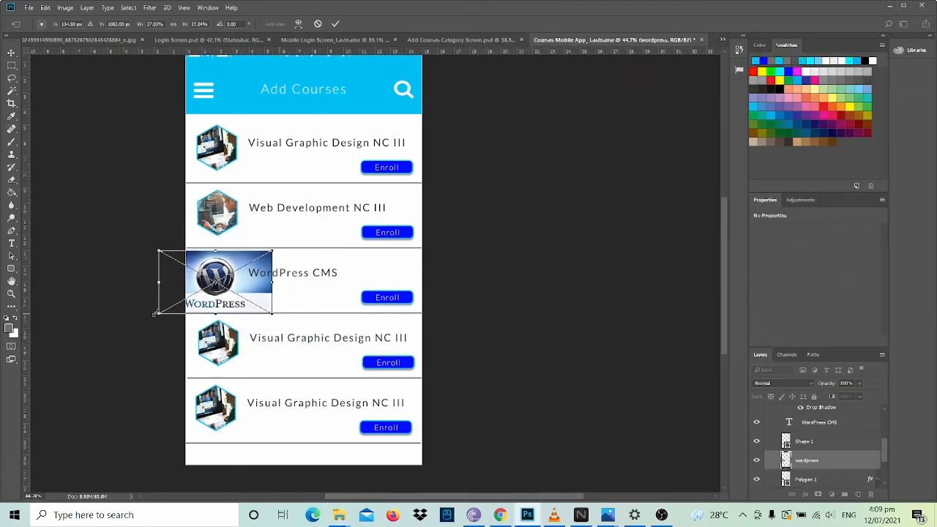
left_click_drag(158, 313, 162, 311)
left_click_drag(208, 290, 208, 281)
key("Return")
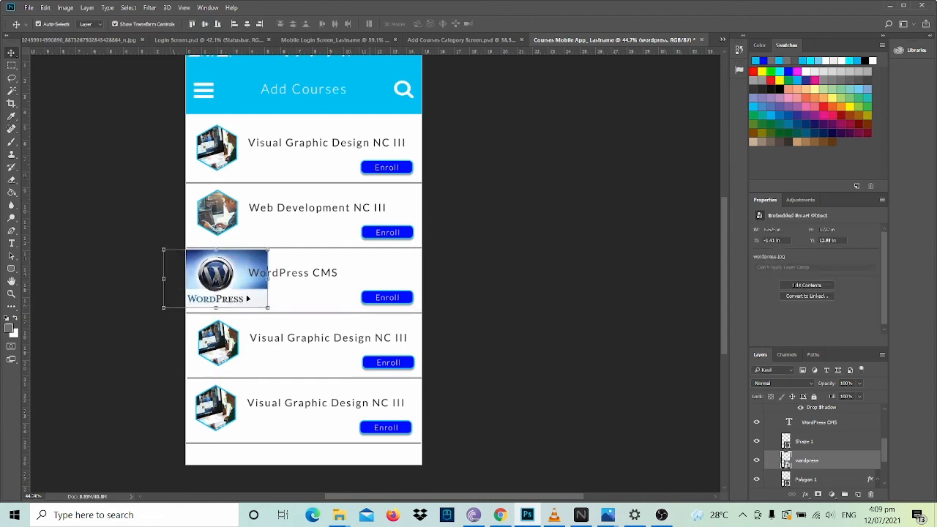
Clip the wordpress image to Polygon 1, scale it to about 18% and center its logo in the hexagon.
left_click(821, 470, "alt")
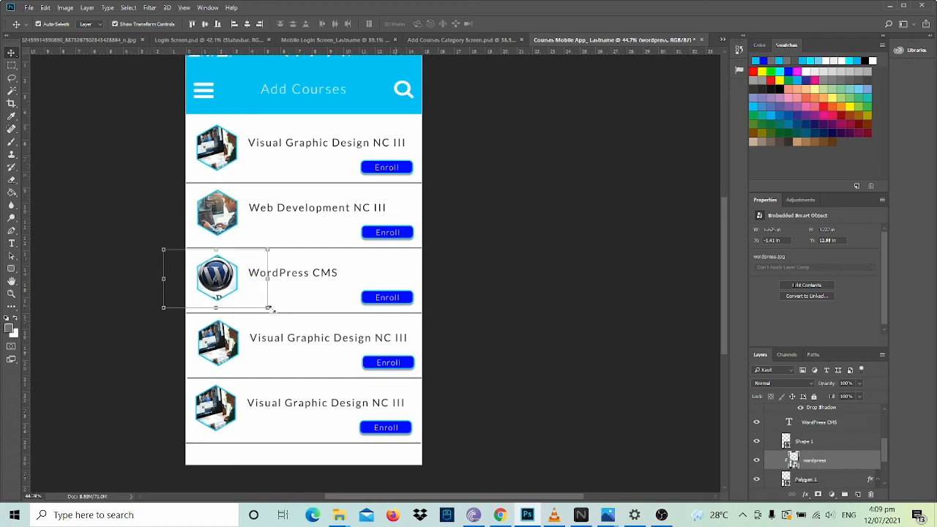
left_click_drag(266, 307, 255, 299)
left_click_drag(214, 276, 216, 278)
key("Return")
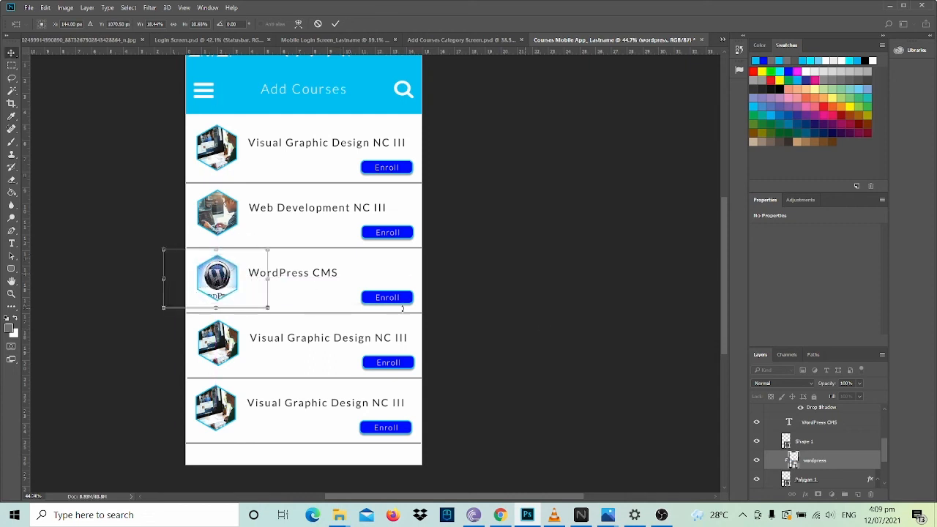
Collapse the third row's Menu 1 group, rename it "Wordpress Menu" and select the Menu 1 group below it.
scroll(338, 296, "up", 3)
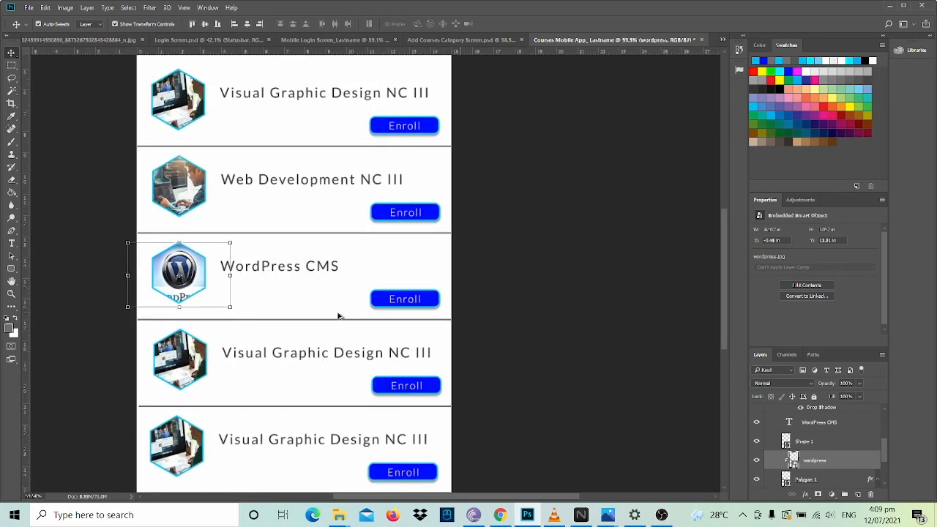
scroll(339, 315, "up", 1)
scroll(341, 316, "up", 1)
scroll(341, 320, "down", 2)
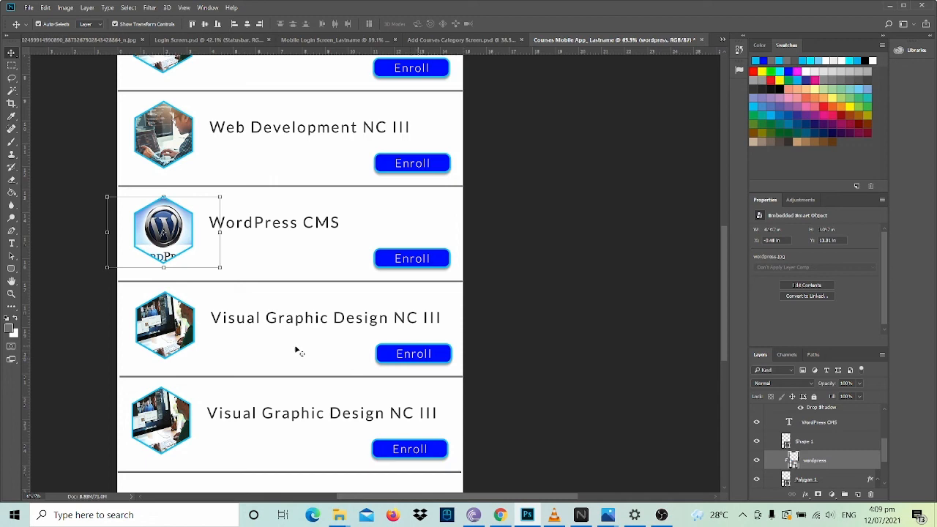
scroll(782, 459, "up", 5)
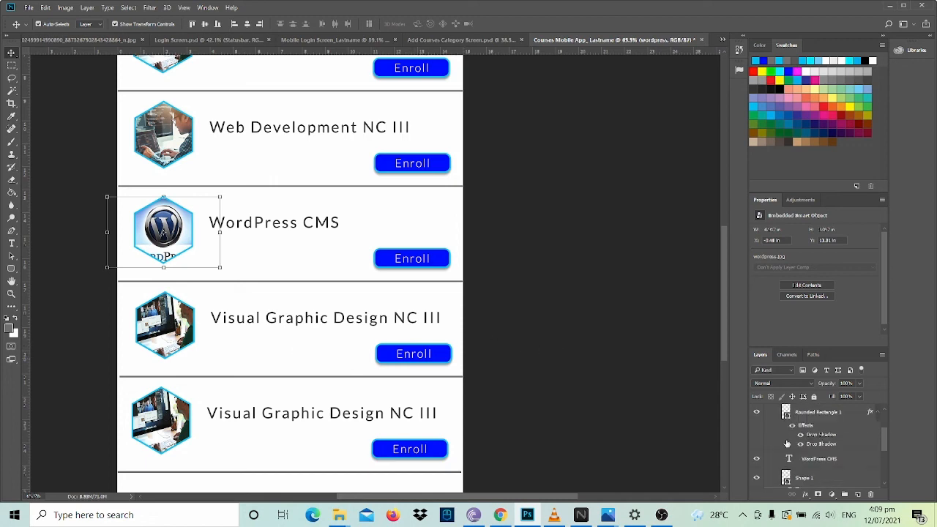
left_click(779, 433)
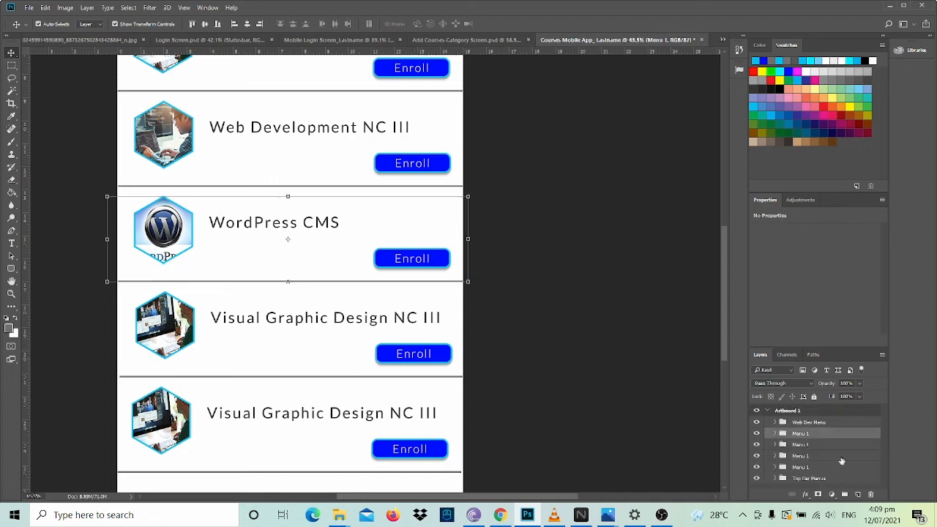
double_click(801, 433)
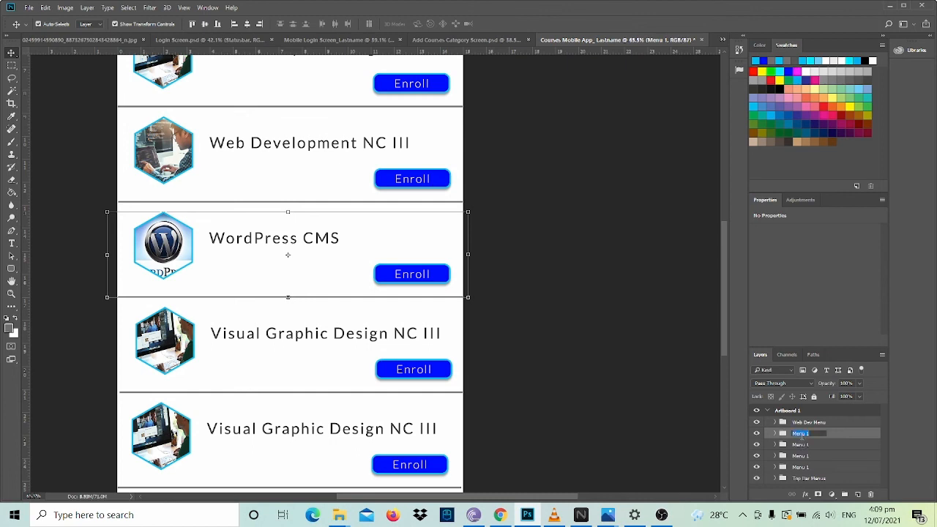
type("Wordpress")
left_click(797, 446)
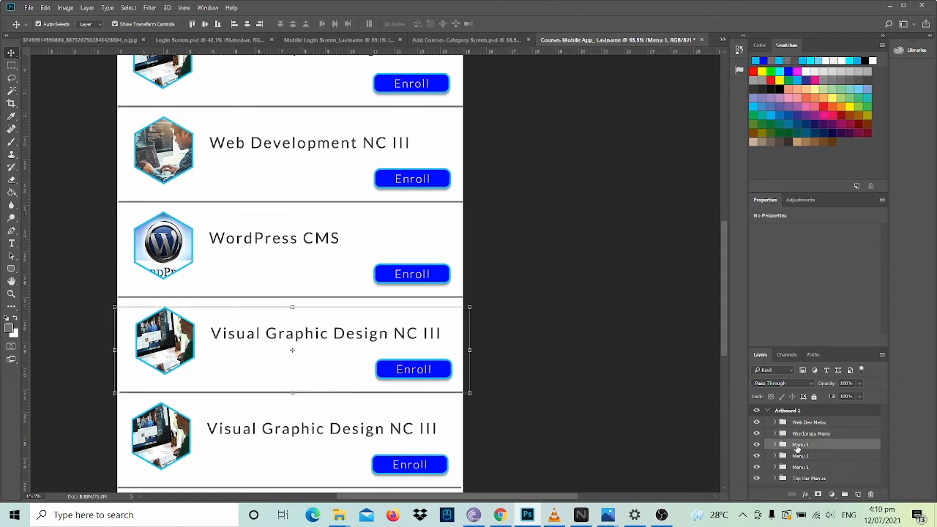
Rename the fourth row's Menu 1 group "Computer Literacy".
double_click(797, 446)
type("Cl")
type("mputer Libracy")
key("Return")
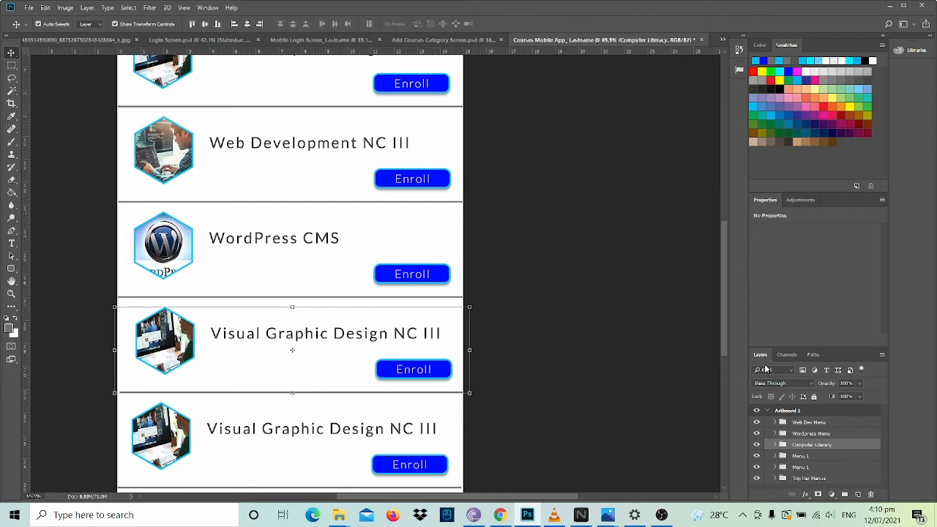
Expand the Computer Literacy group and change the fourth row's title text to "Computer Literacy Training".
left_click(774, 445)
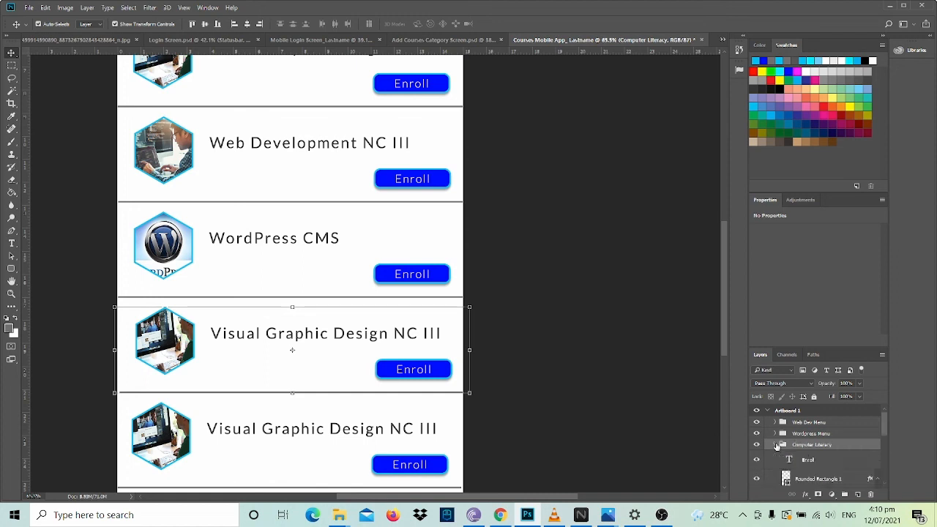
scroll(797, 465, "down", 2)
scroll(797, 465, "down", 2)
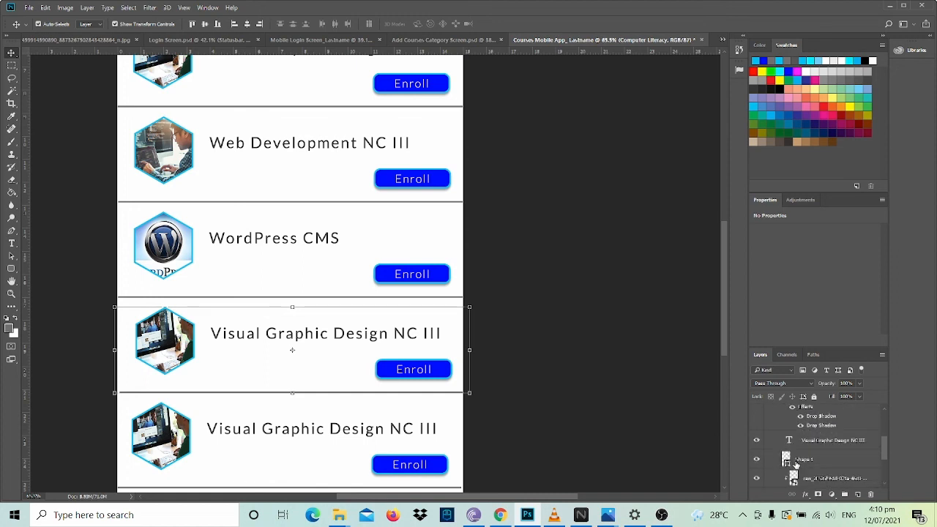
left_click(829, 440)
key("t")
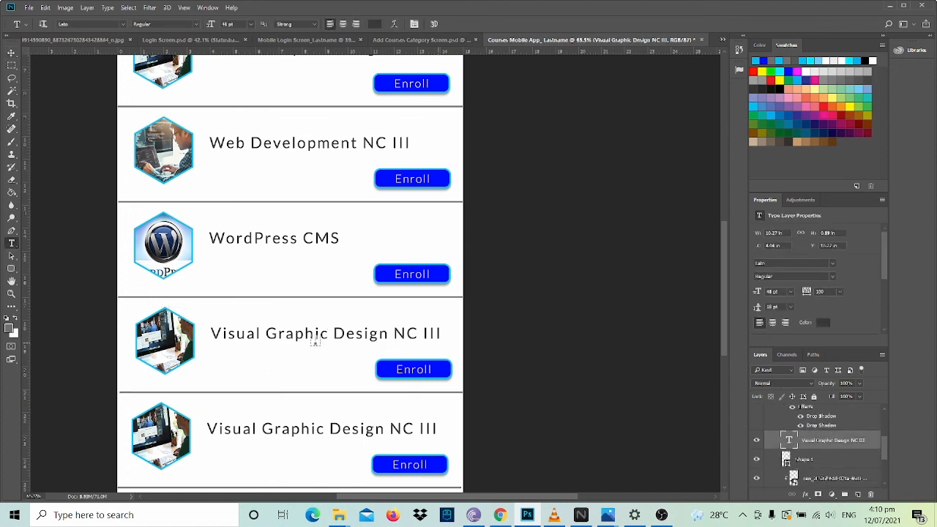
left_click(317, 334)
key("ctrl+a")
type("Computer")
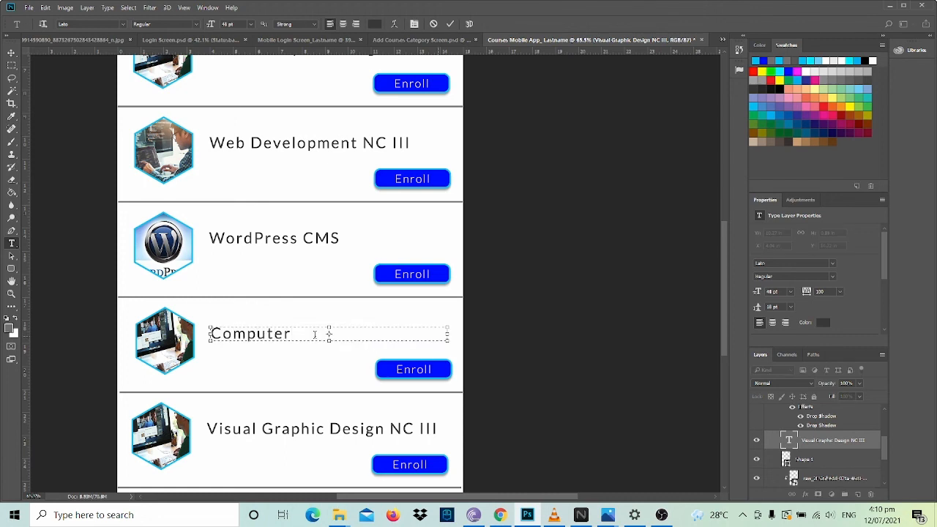
type(" Literacy Training")
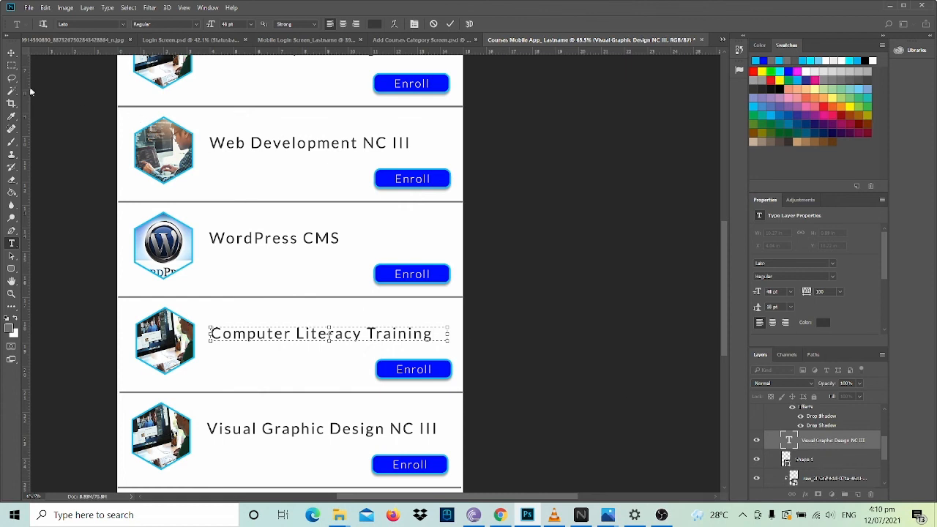
left_click(11, 53)
Delete the clipped photo layer above Polygon 1 in the Computer Literacy group.
scroll(827, 444, "down", 2)
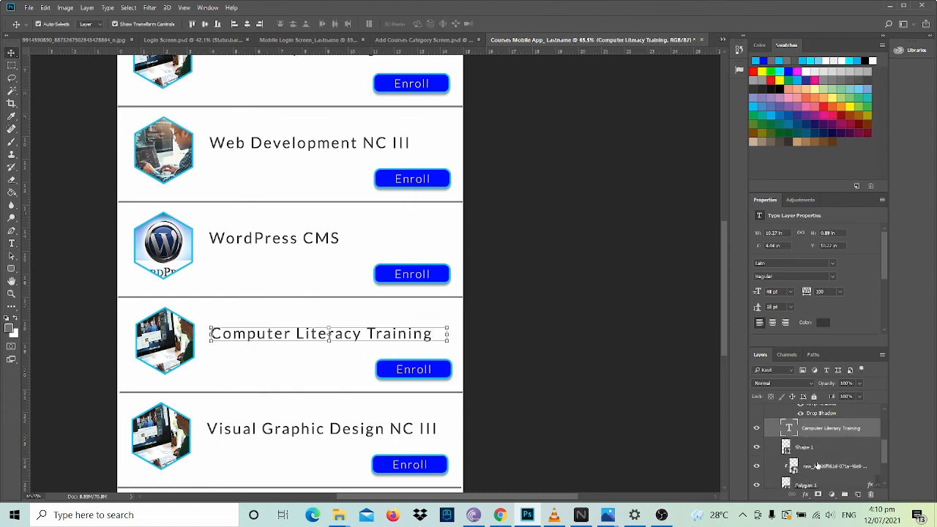
left_click(817, 458)
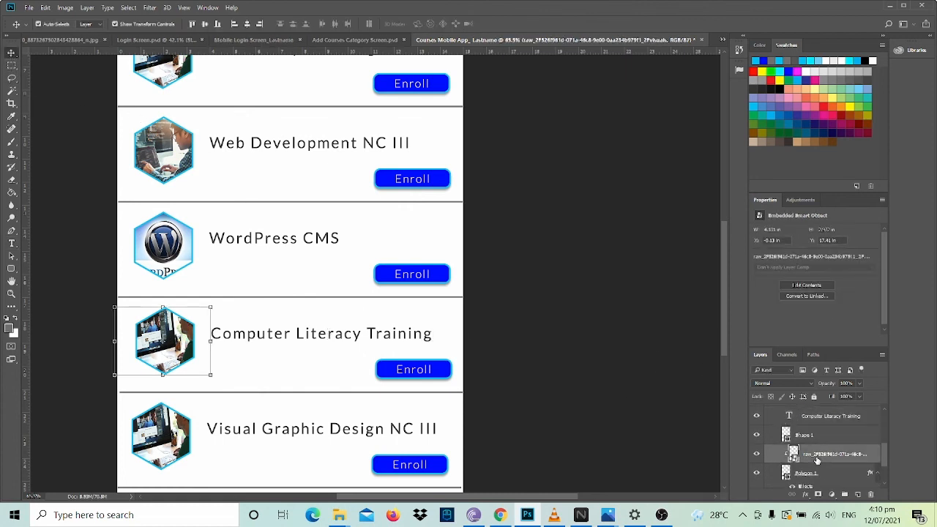
key("Delete")
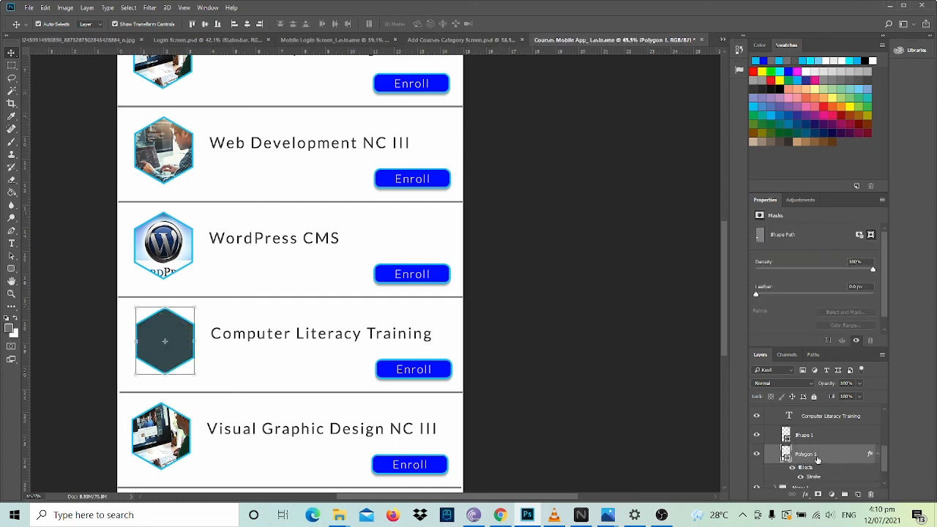
Place computer literacy.jpg from the Add Course Screen folder over the fourth row's hexagon, shrunk to about three quarters, and clip it to Polygon 1.
mouse_move(339, 517)
left_click(434, 490)
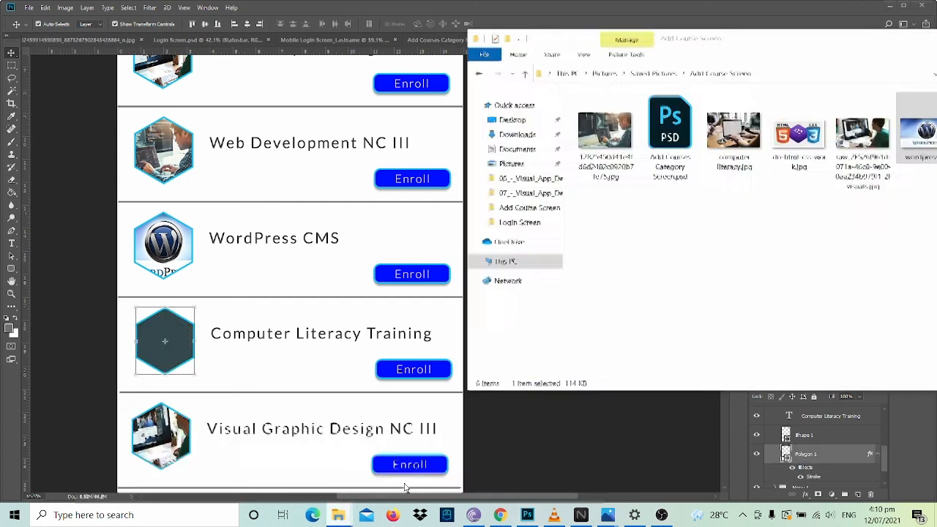
left_click(731, 137)
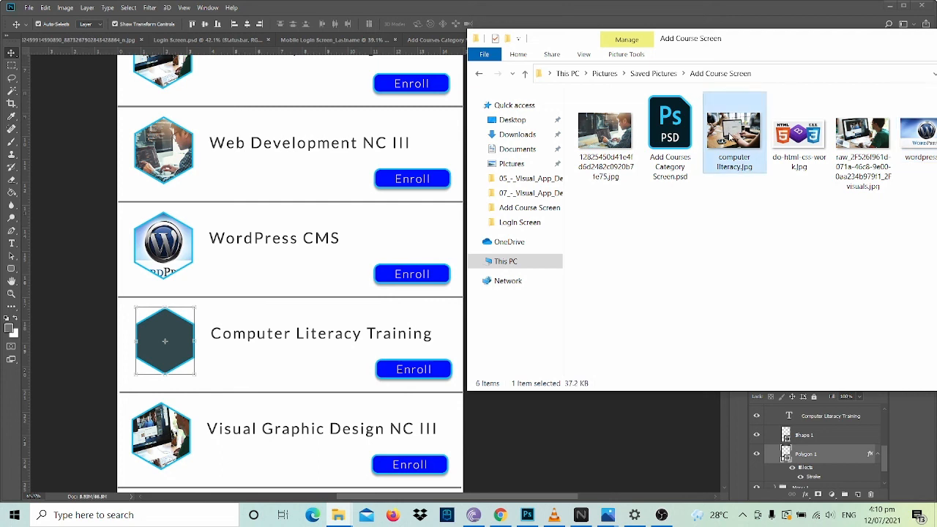
left_click_drag(730, 137, 156, 346)
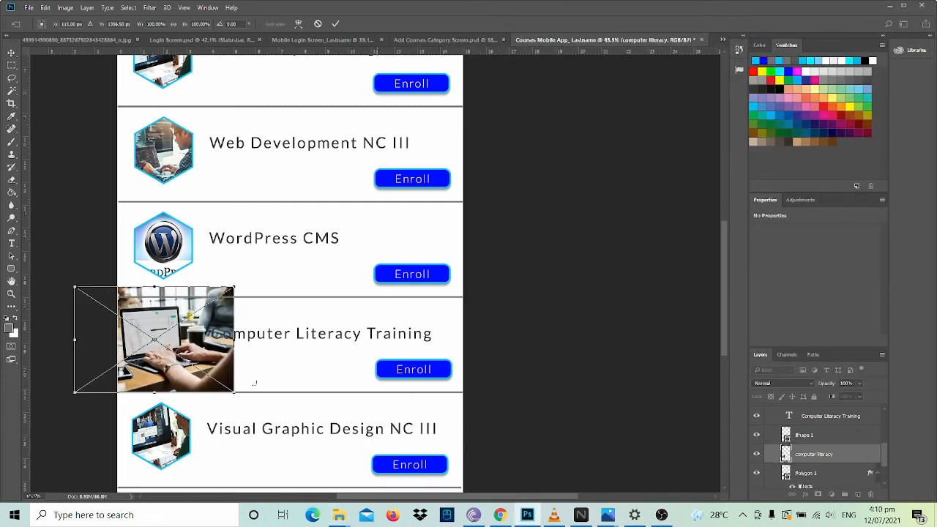
left_click_drag(234, 393, 214, 379)
key("Return")
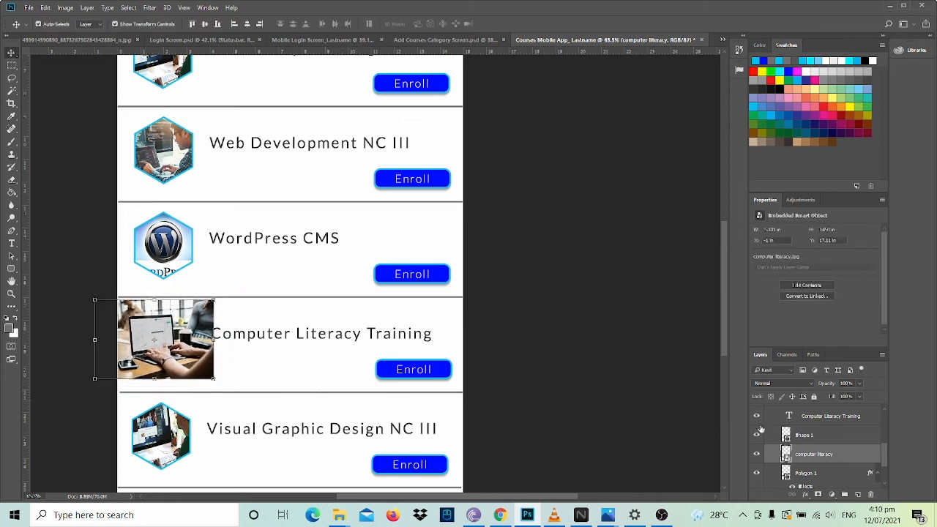
left_click(829, 461, "alt")
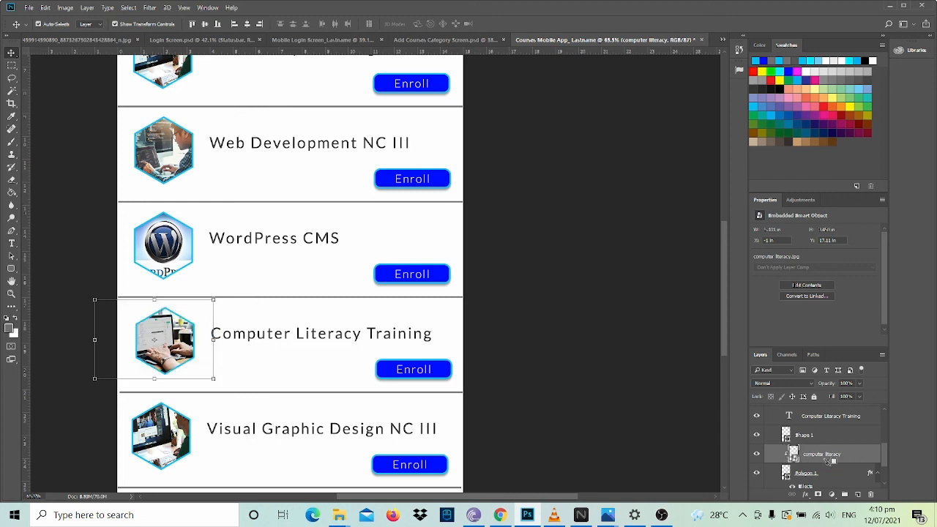
left_click(244, 381)
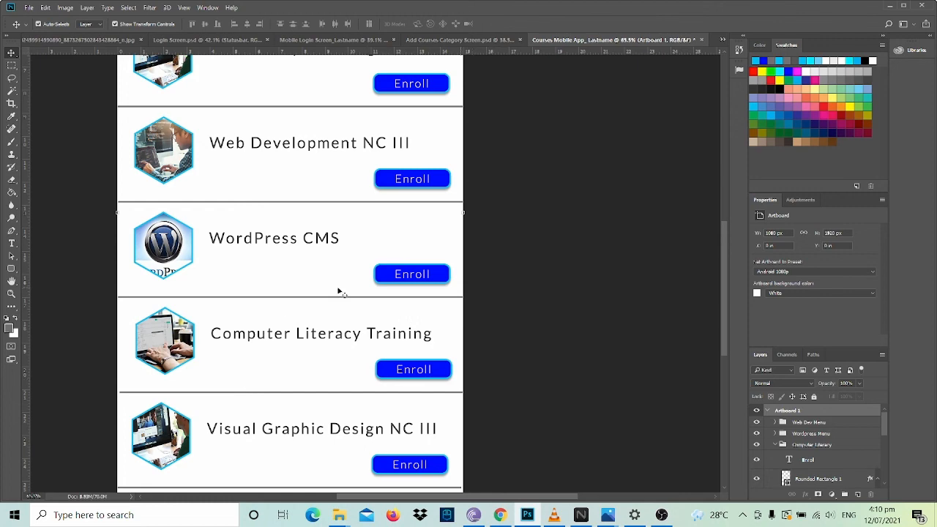
Collapse the Computer Literacy group and select the fifth row's Menu 1 group directly below it.
scroll(348, 322, "down", 3)
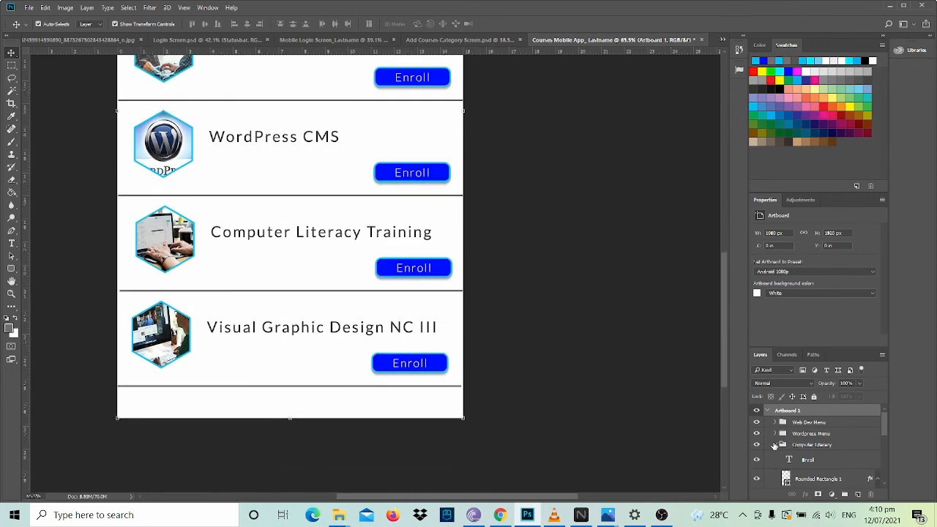
left_click(773, 445)
scroll(782, 467, "down", 1)
left_click(771, 456)
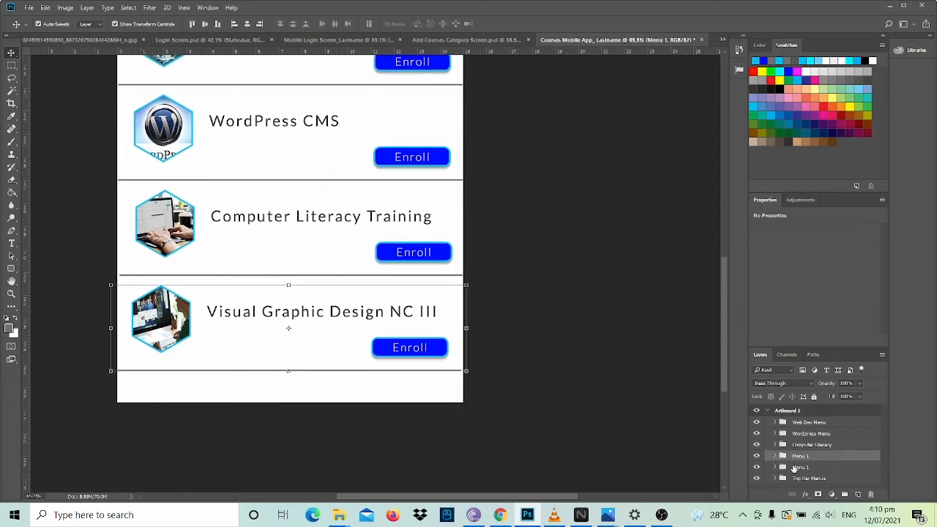
Try to delete the first row's Menu 1 group with its contents and undo the deletion.
left_click(795, 467)
scroll(303, 282, "up", 3)
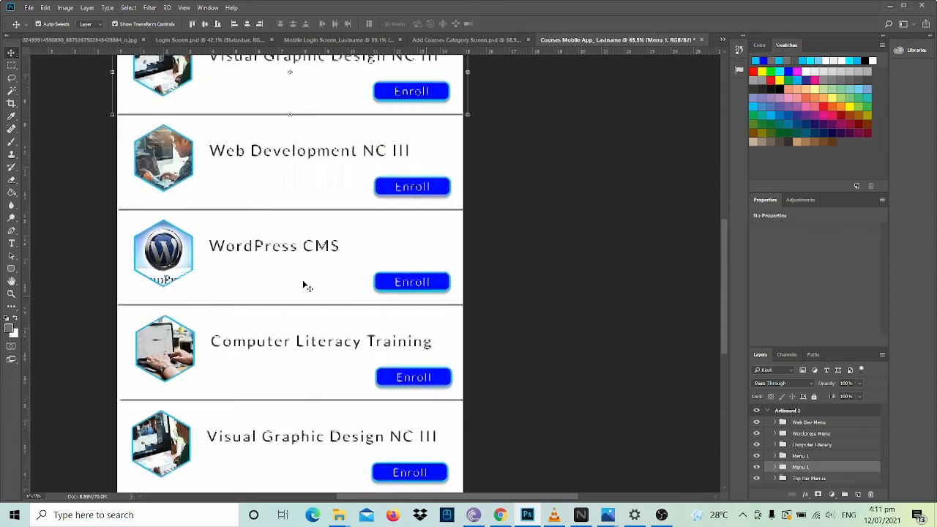
scroll(305, 285, "up", 1)
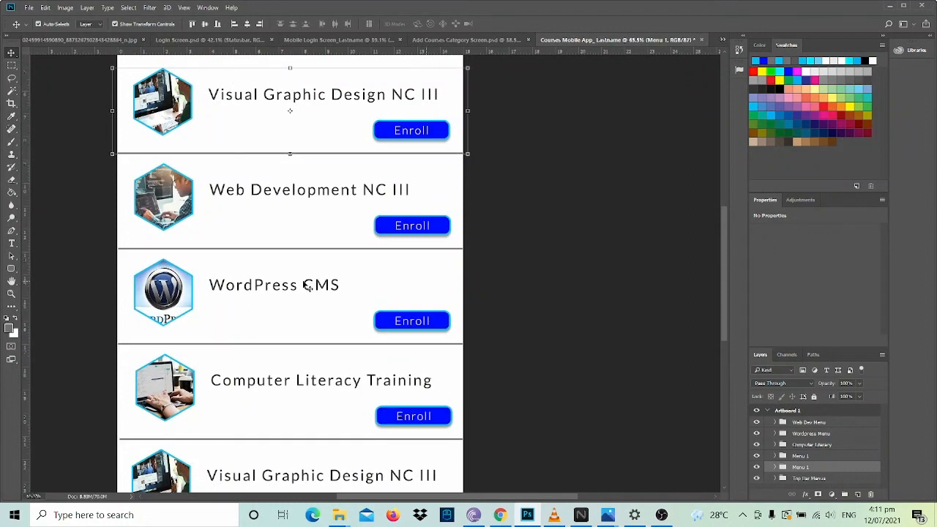
left_click(871, 495)
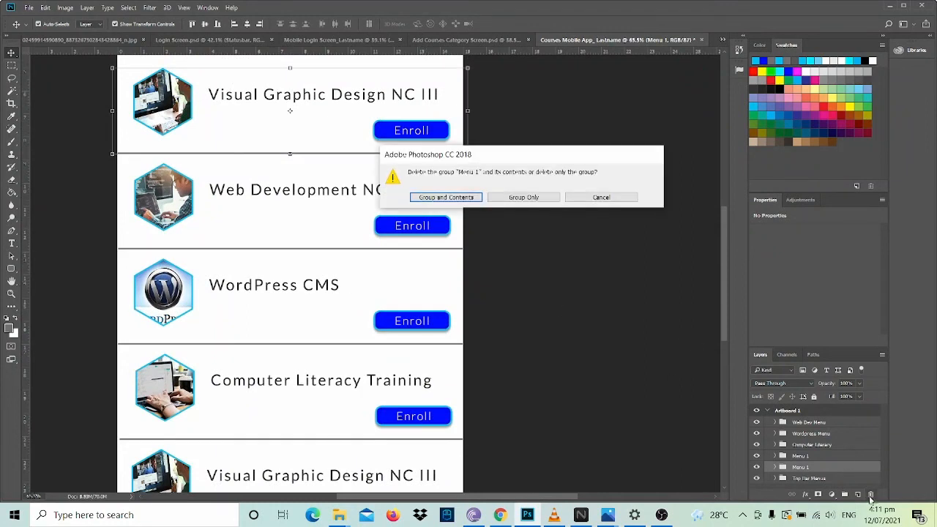
left_click(459, 197)
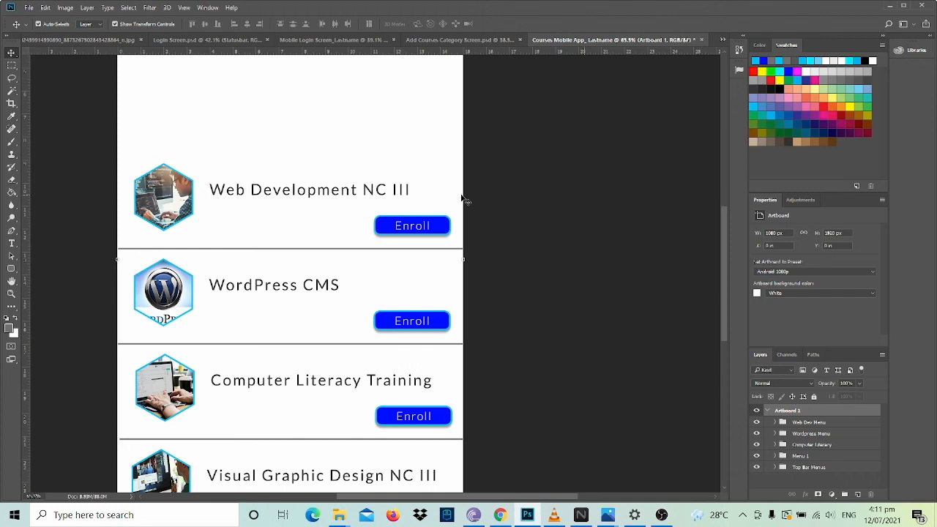
key("ctrl+z")
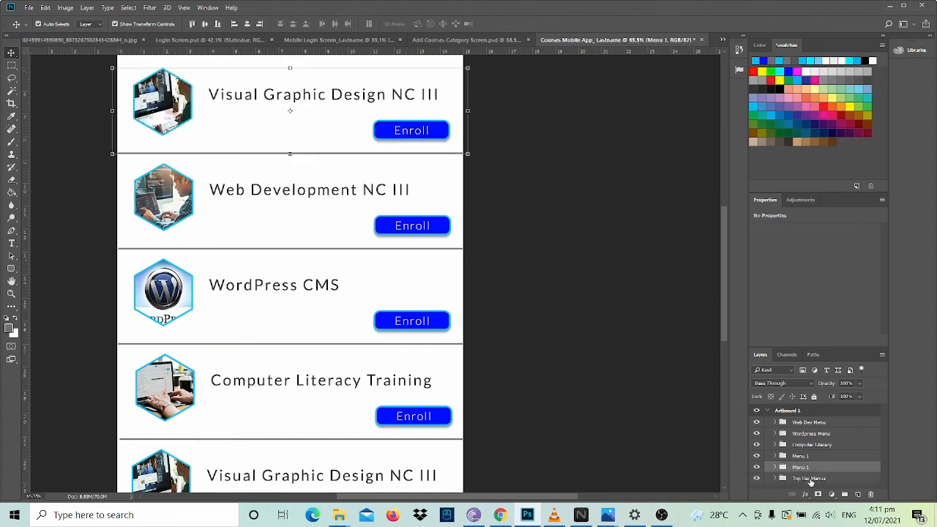
Rename the fifth row's Menu 1 group, directly below Computer Literacy, "HTML".
scroll(810, 472, "up", 2)
scroll(810, 472, "down", 1)
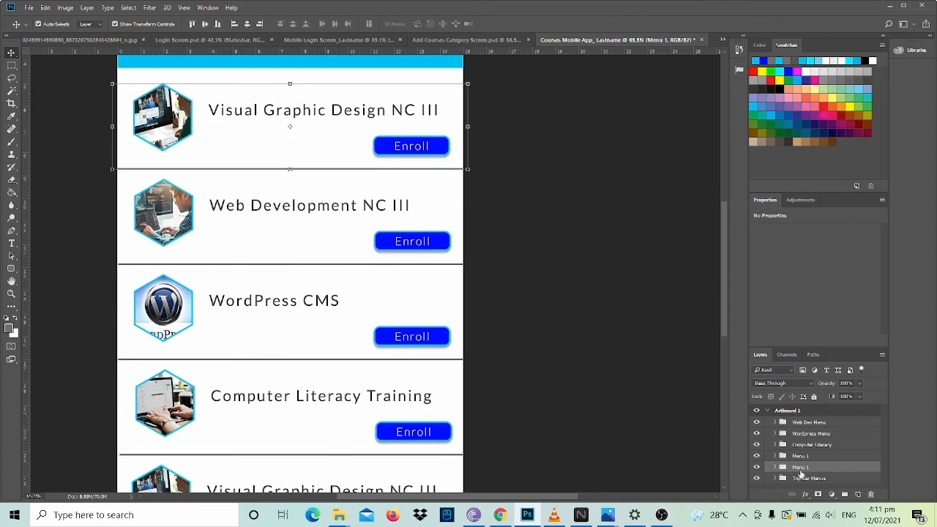
left_click(802, 459)
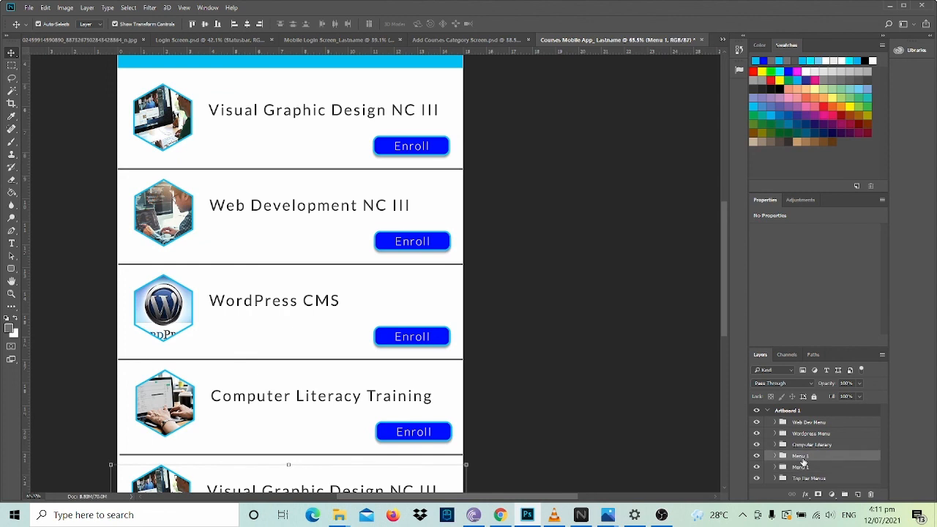
double_click(801, 457)
type("HTML")
key("Return")
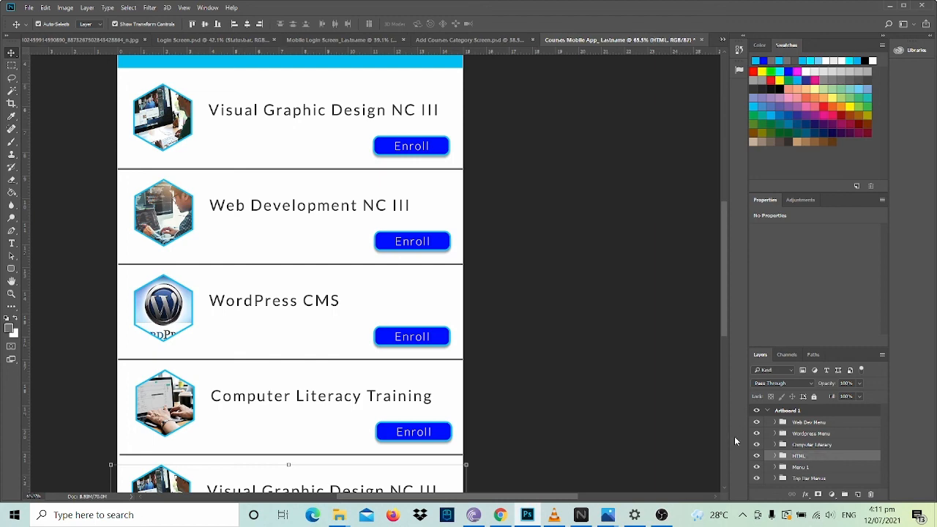
Expand the HTML group and change the fifth row's title text to "HTML & CSS with Bootstrap".
scroll(659, 489, "right", 1)
scroll(659, 489, "down", 1)
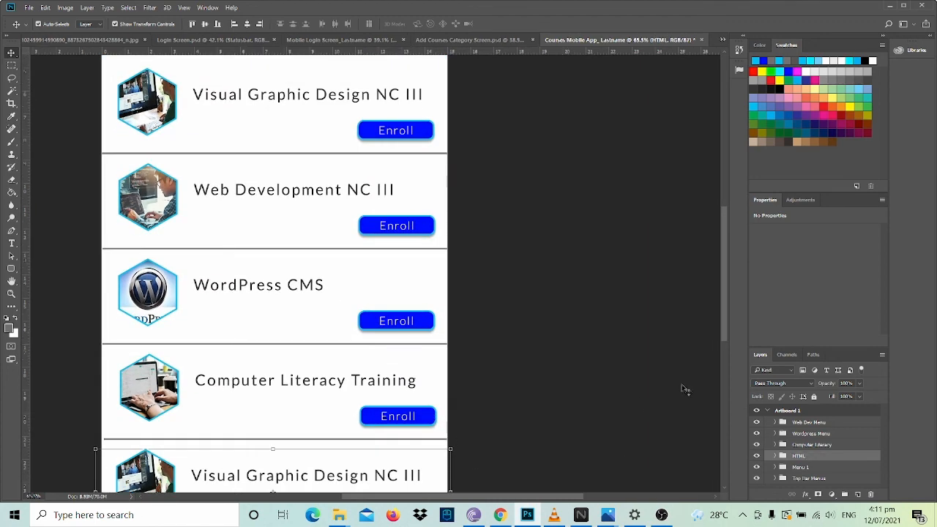
left_click_drag(721, 292, 724, 330)
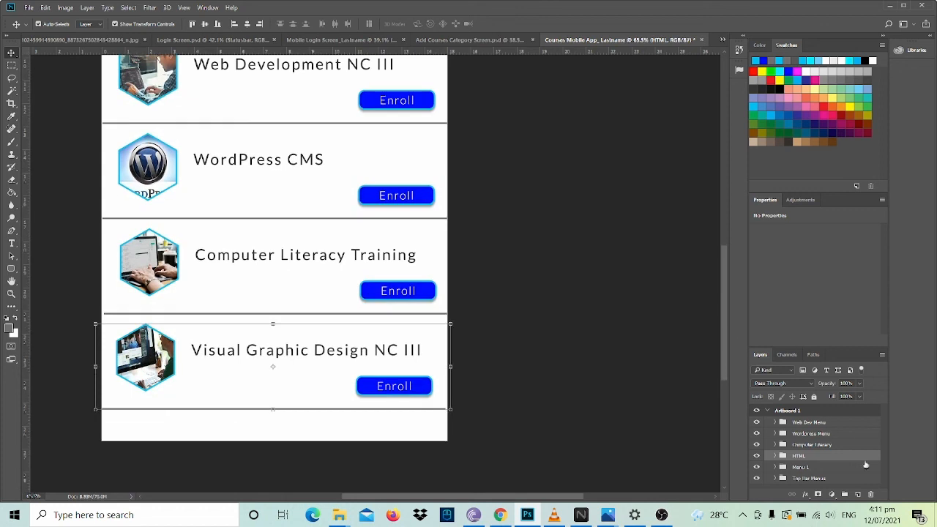
left_click(775, 455)
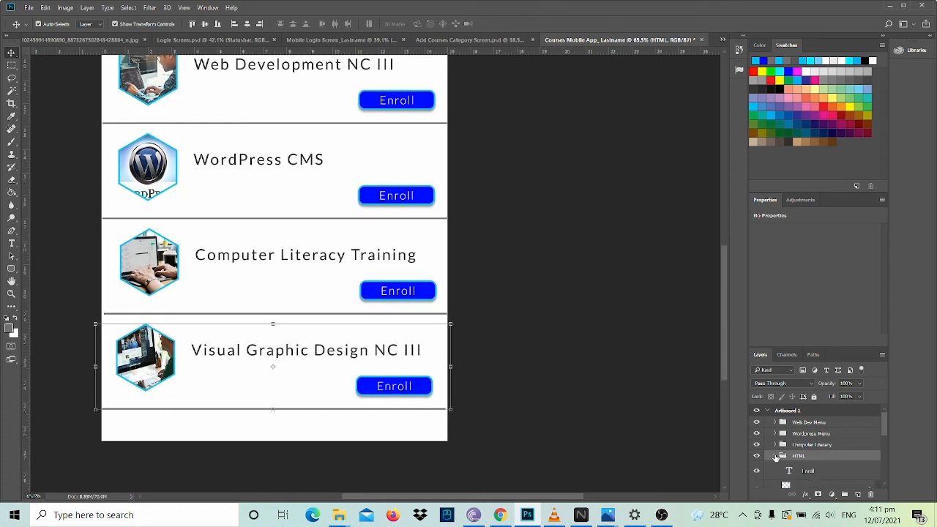
key("t")
scroll(802, 469, "down", 1)
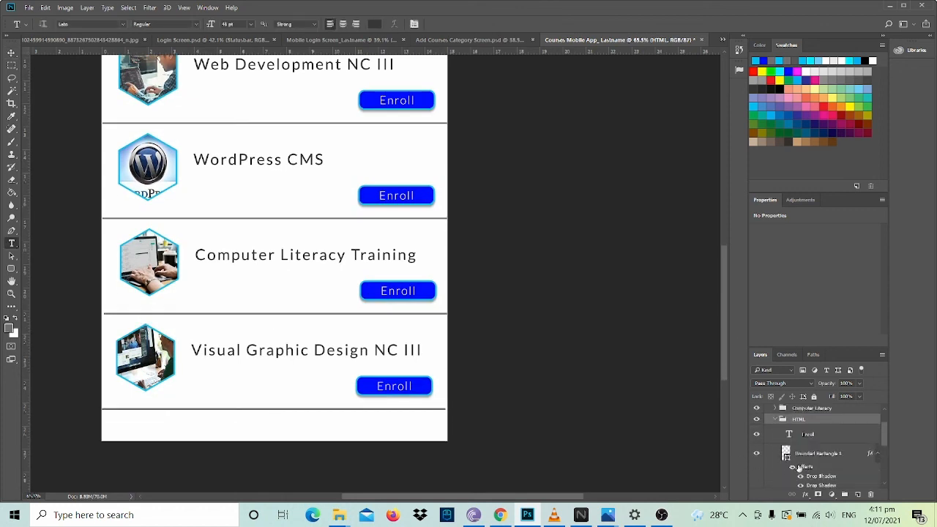
scroll(801, 467, "down", 3)
left_click(224, 340)
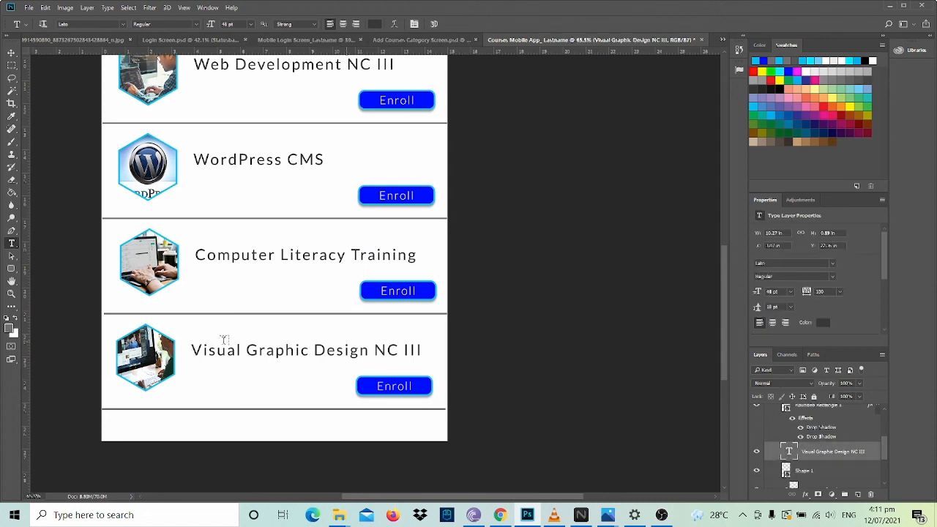
left_click(224, 340)
triple_click(240, 352)
type("HT")
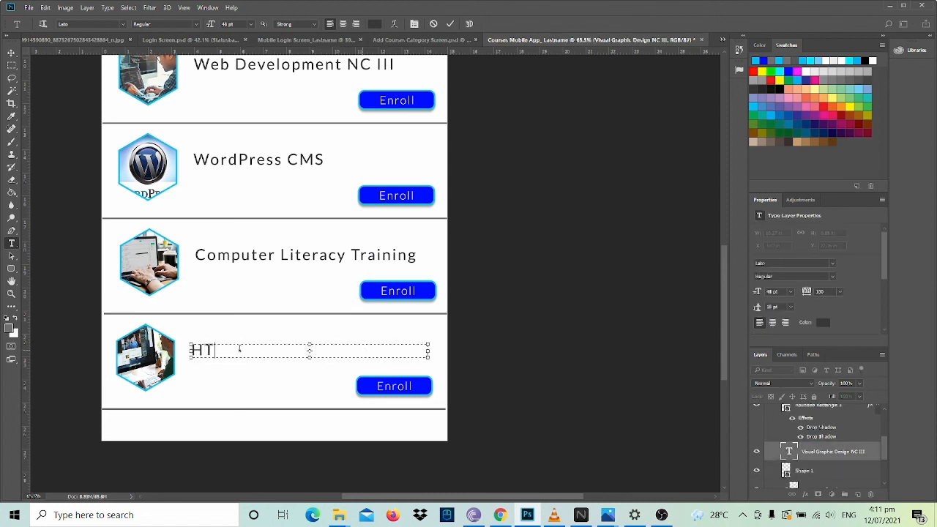
type("ML & CSS wit")
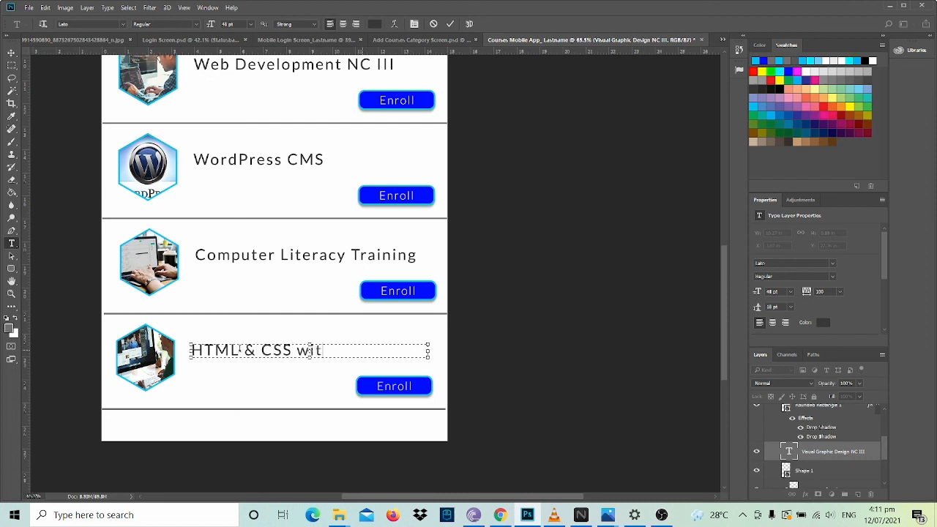
type("h Bootstrap")
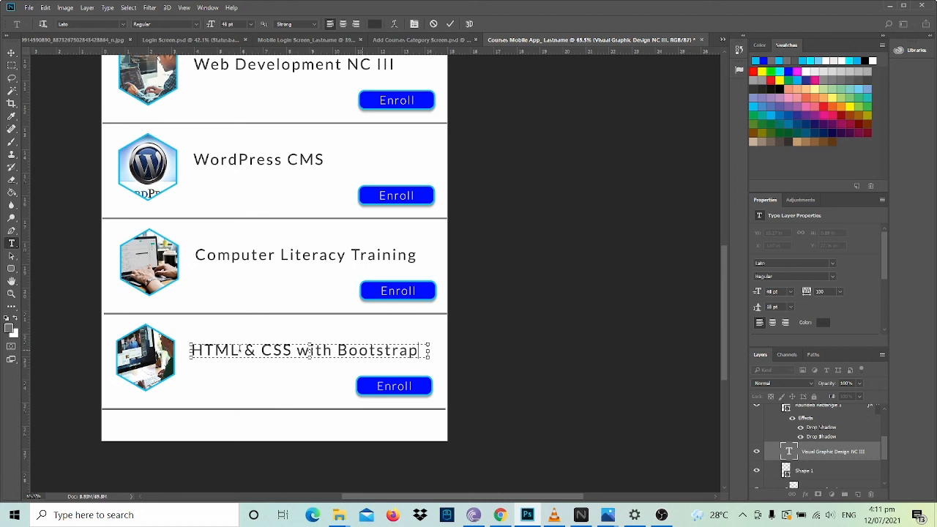
Commit the title text and delete the clipped photo layer above Polygon 1 in the HTML group.
scroll(829, 464, "down", 2)
left_click(829, 454)
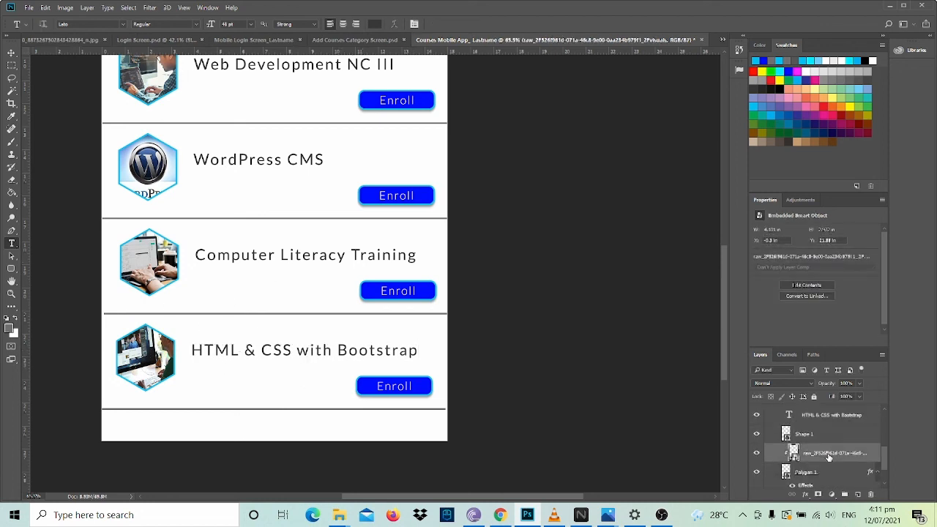
key("Delete")
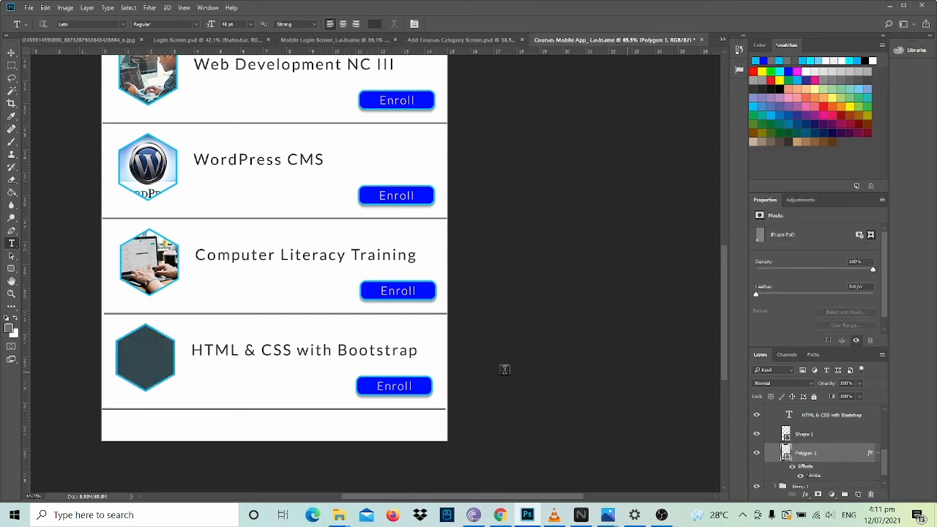
Place the HTML, Bootstrap and CSS logos image from the Add Course Screen folder over the fifth row's hexagon.
mouse_move(344, 518)
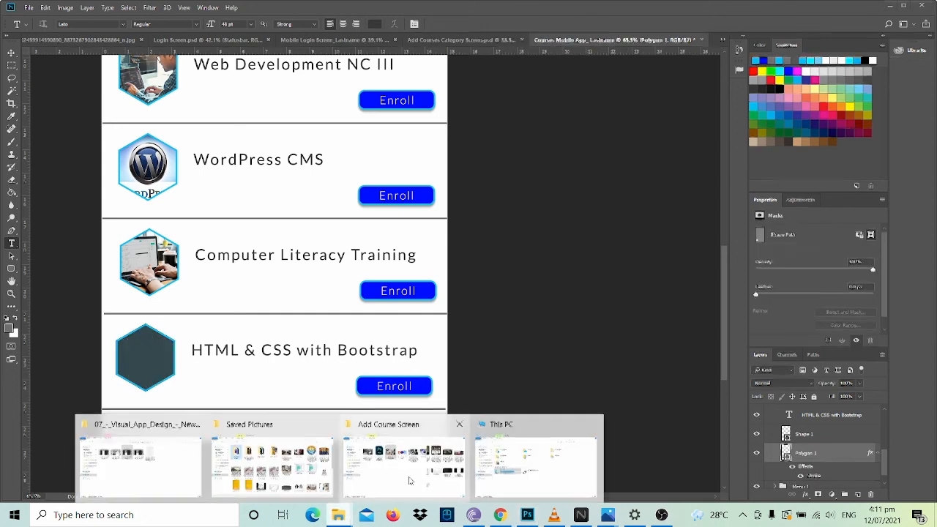
left_click(403, 457)
left_click_drag(801, 134, 150, 358)
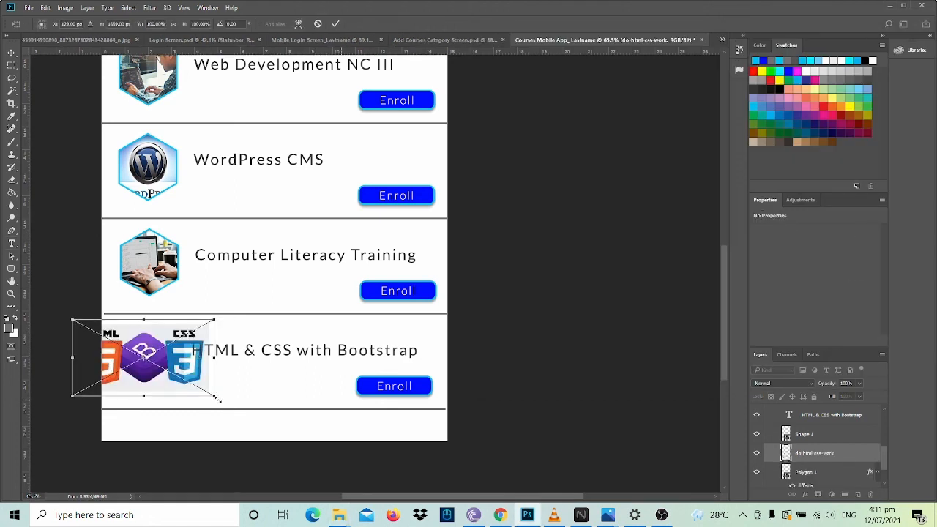
Shrink and narrow the placed logos image to roughly cover the fifth row's hexagon and clip it to Polygon 1.
left_click_drag(216, 398, 144, 391)
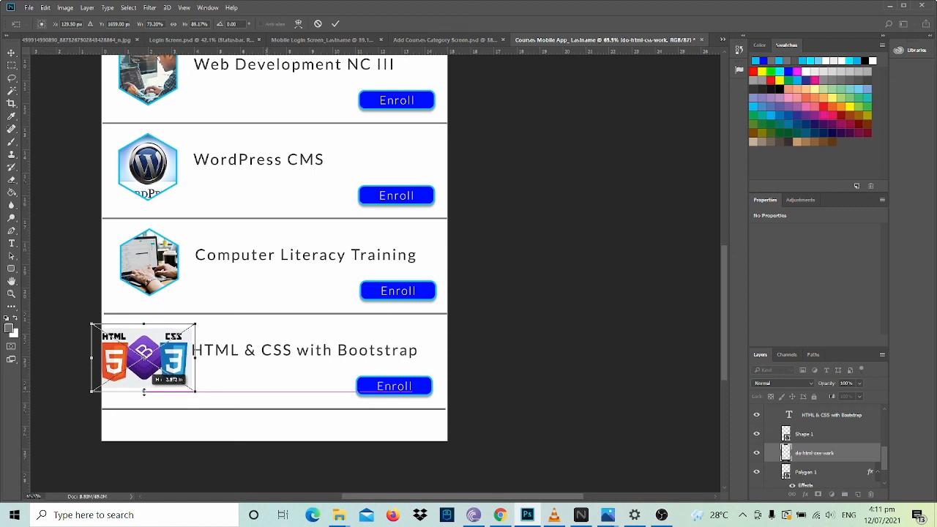
left_click_drag(91, 358, 102, 358)
key("t")
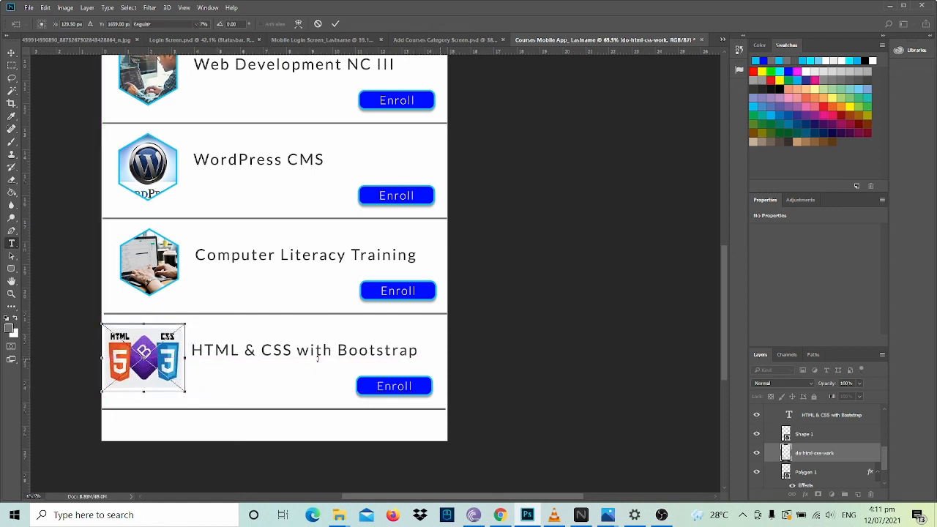
key("Return")
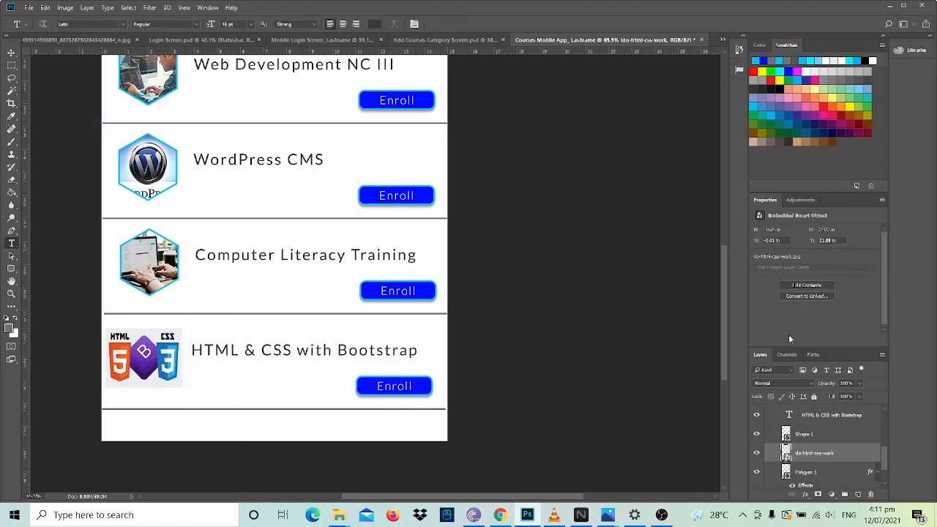
left_click(821, 462, "alt")
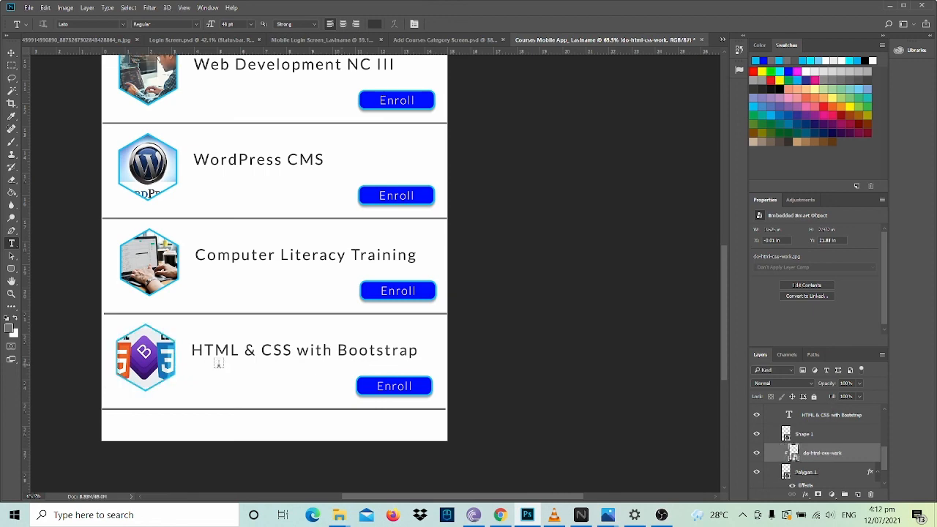
Review all five course rows and compare the screen's design with the Add Courses Category Screen and Mobile Login Screen documents.
scroll(234, 366, "up", 5)
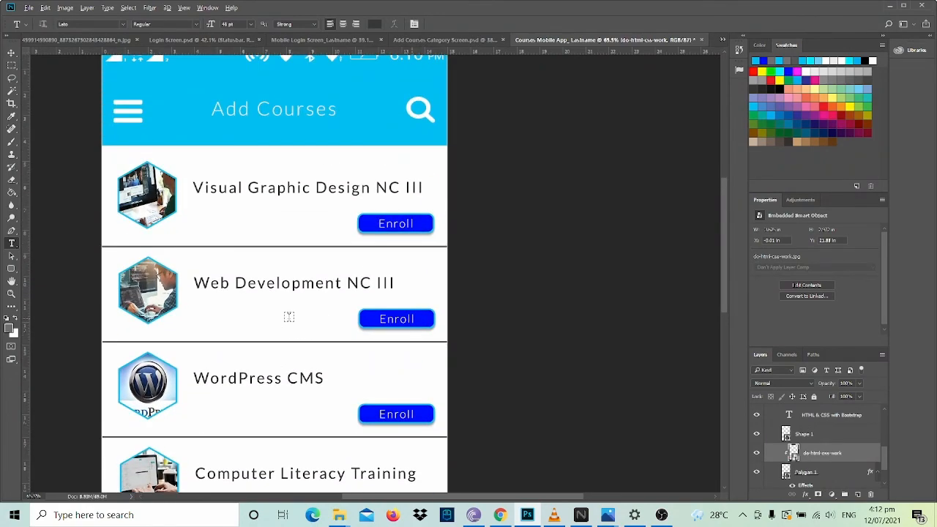
scroll(289, 316, "down", 4)
scroll(375, 250, "down", 3)
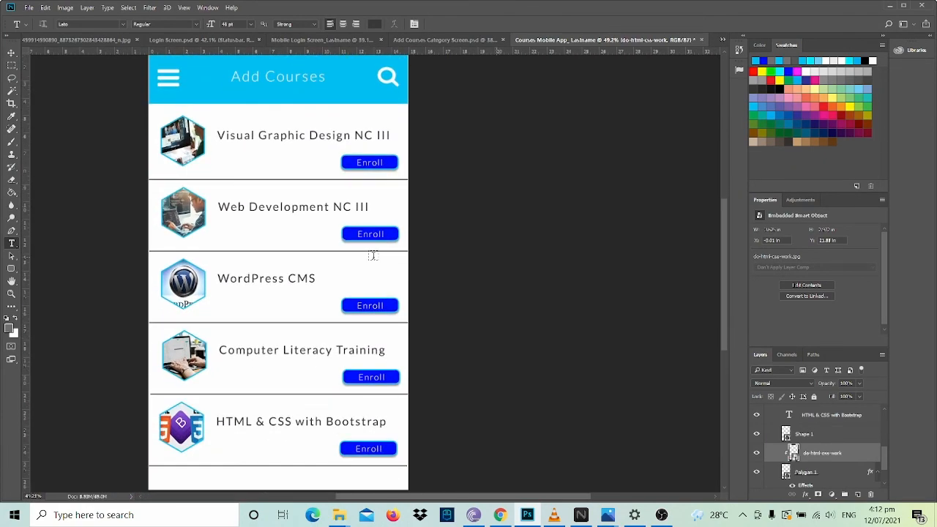
scroll(372, 255, "up", 1)
scroll(372, 255, "down", 2)
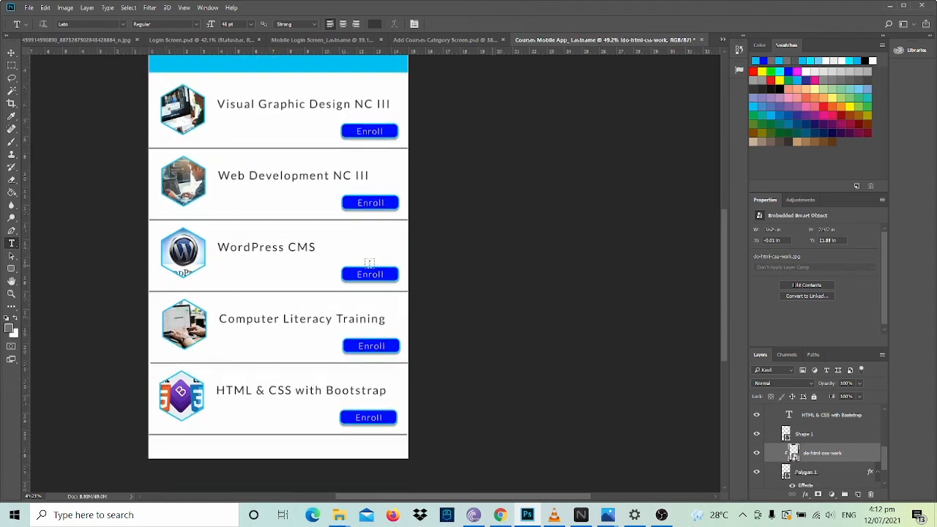
scroll(366, 254, "up", 1)
left_click(408, 41)
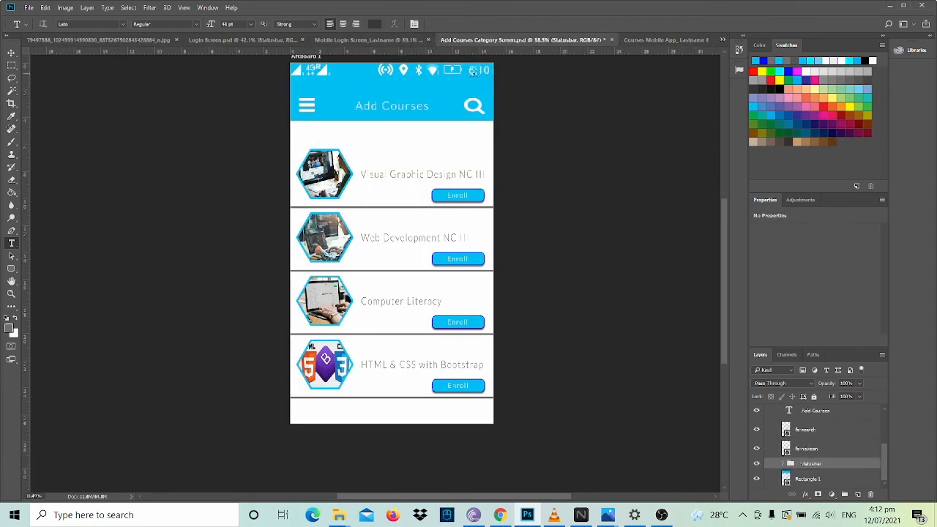
left_click(378, 40)
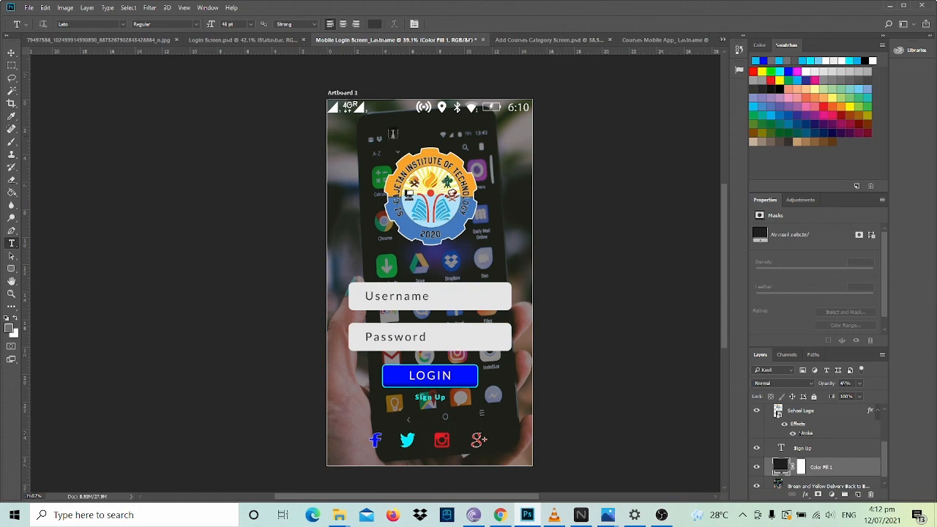
left_click(650, 40)
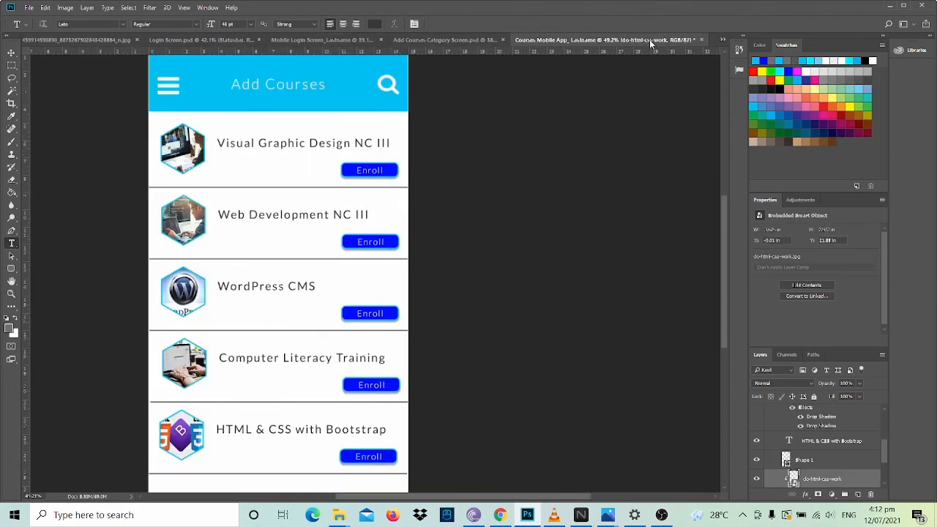